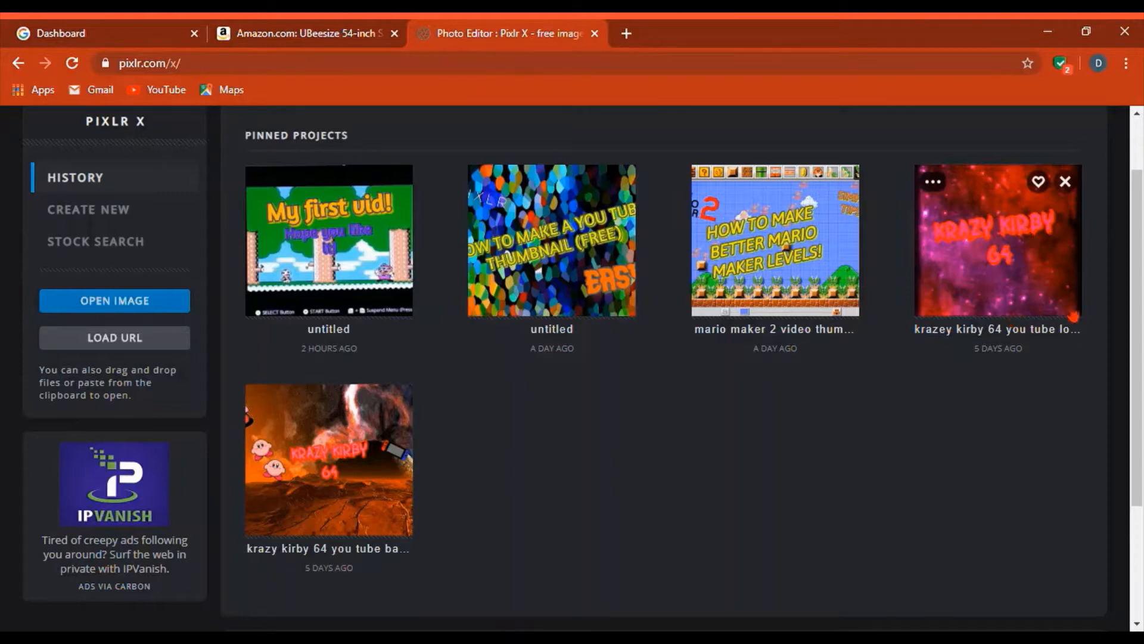
{"action": "left_click", "coordinate": [101, 215]}
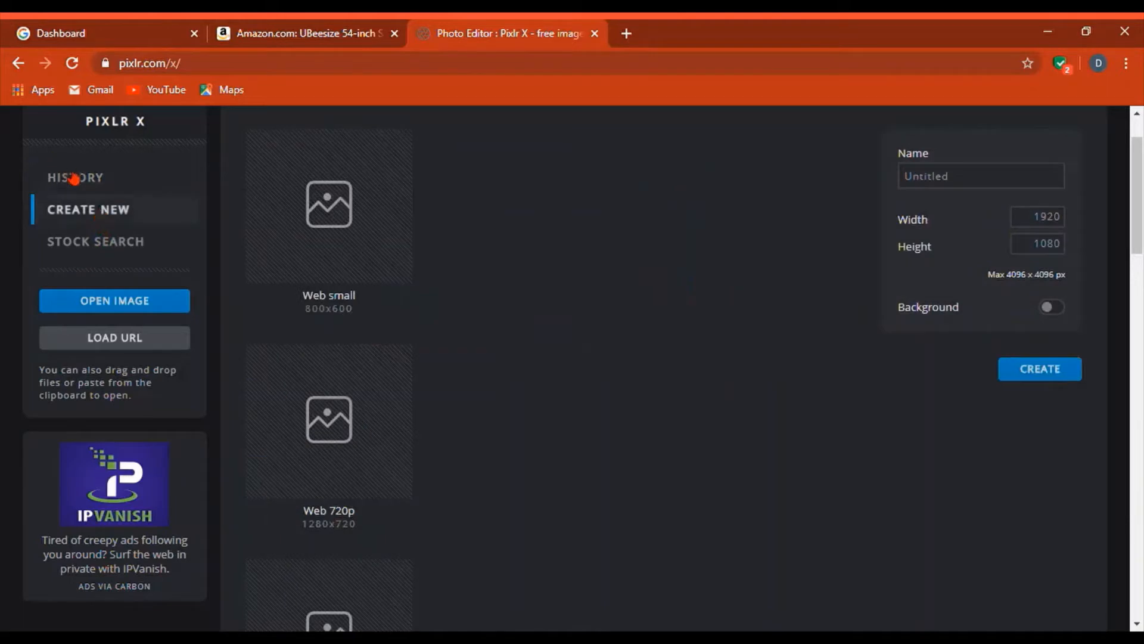
{"action": "left_click", "coordinate": [76, 178]}
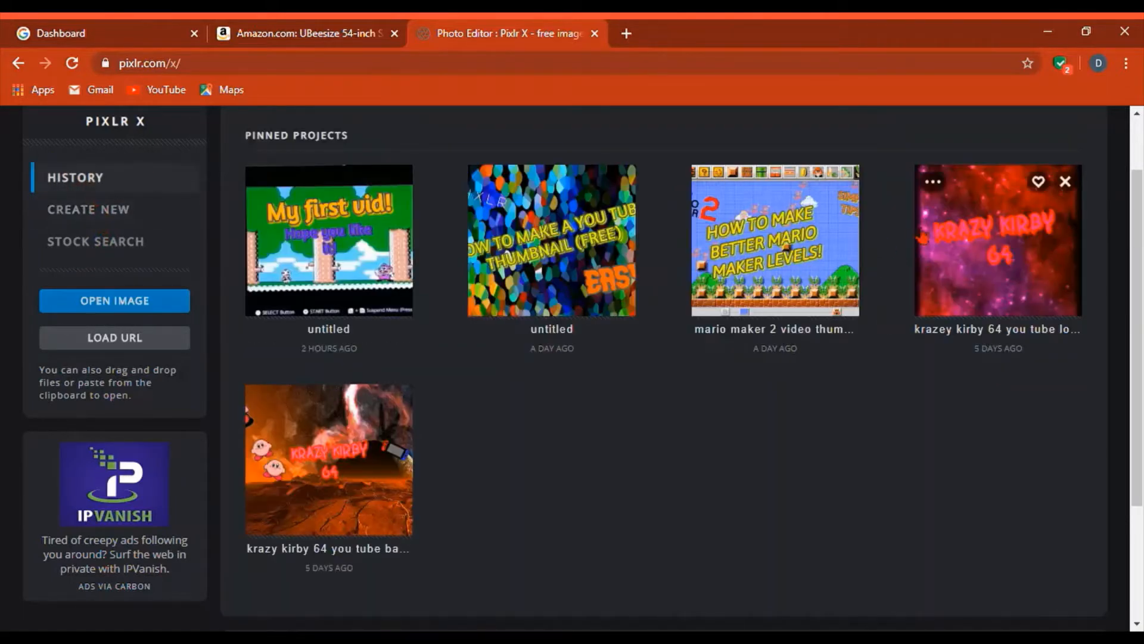
{"action": "left_click", "coordinate": [922, 238]}
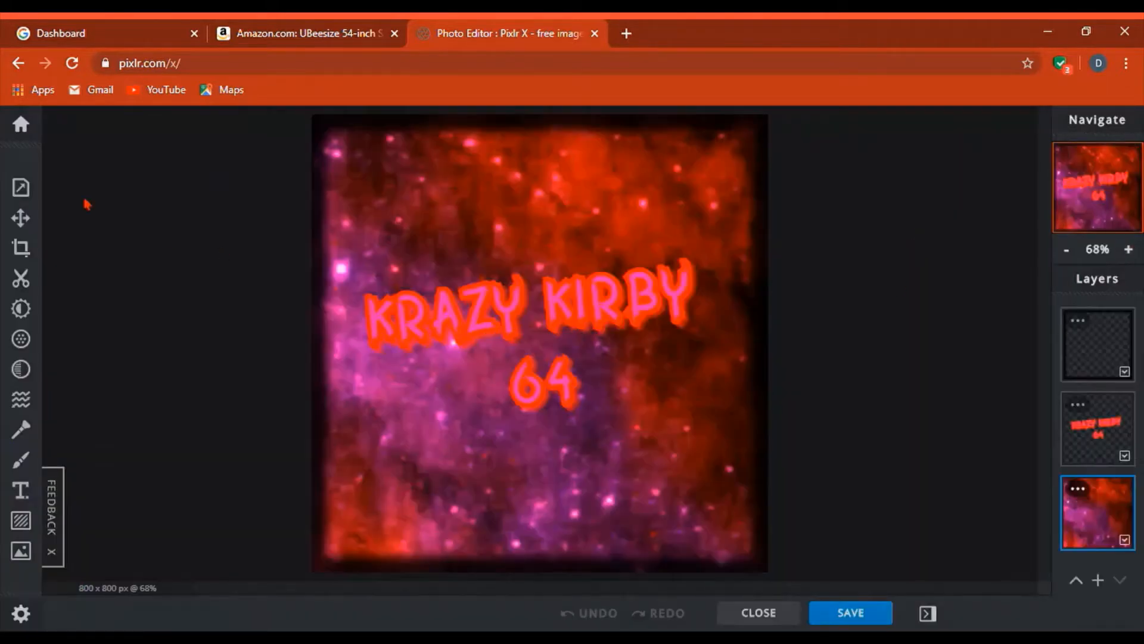
{"action": "left_click", "coordinate": [12, 218]}
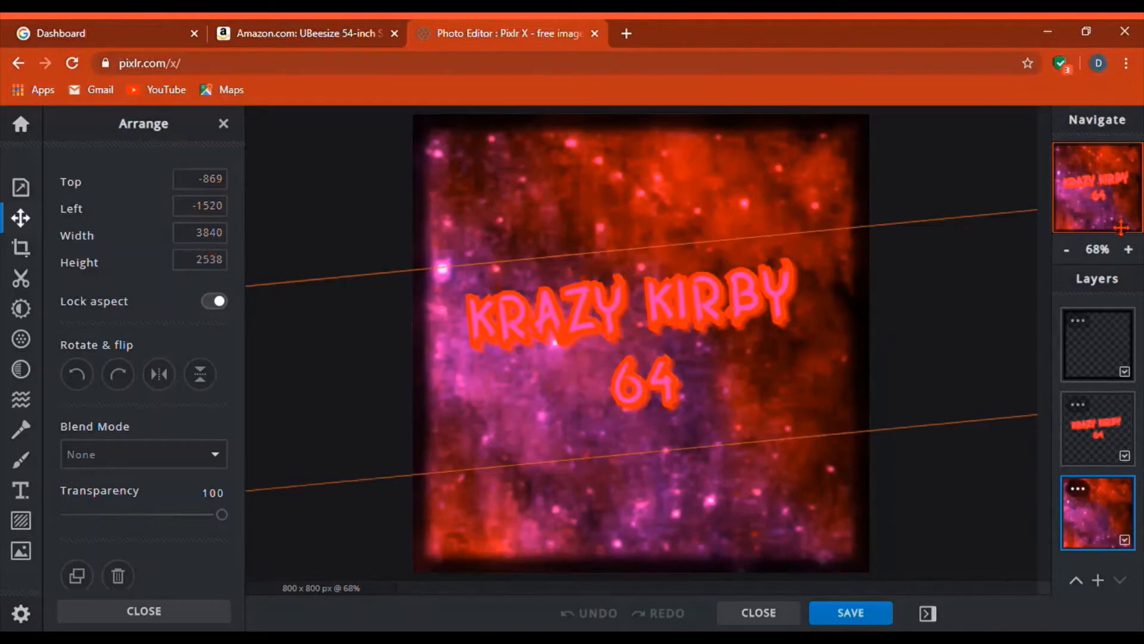
{"action": "left_click", "coordinate": [567, 349]}
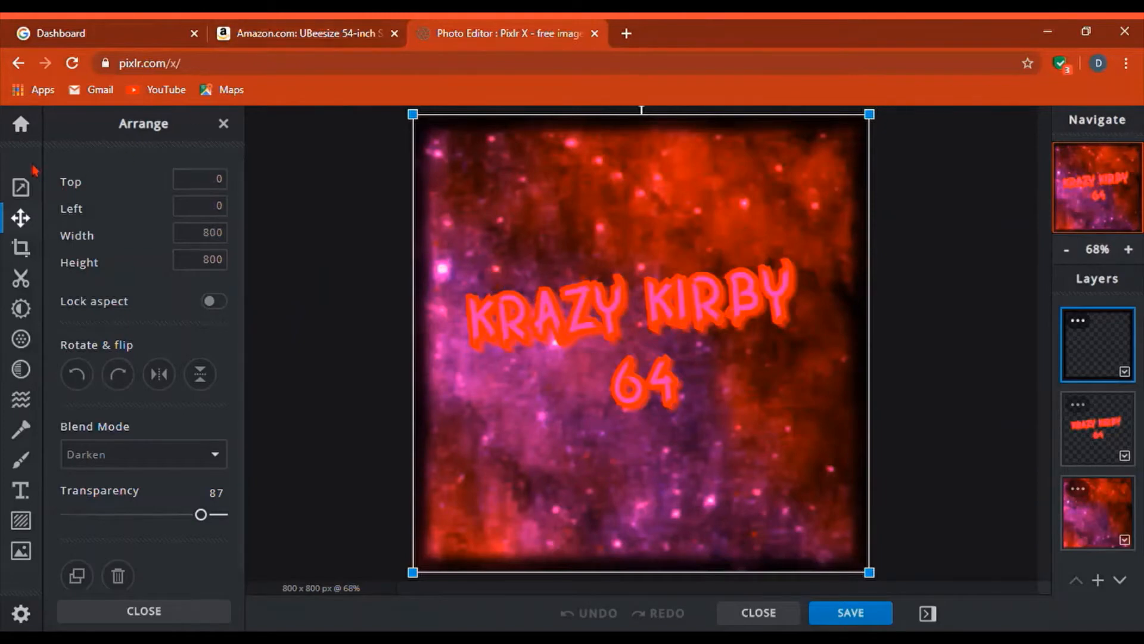
{"action": "left_click", "coordinate": [21, 125]}
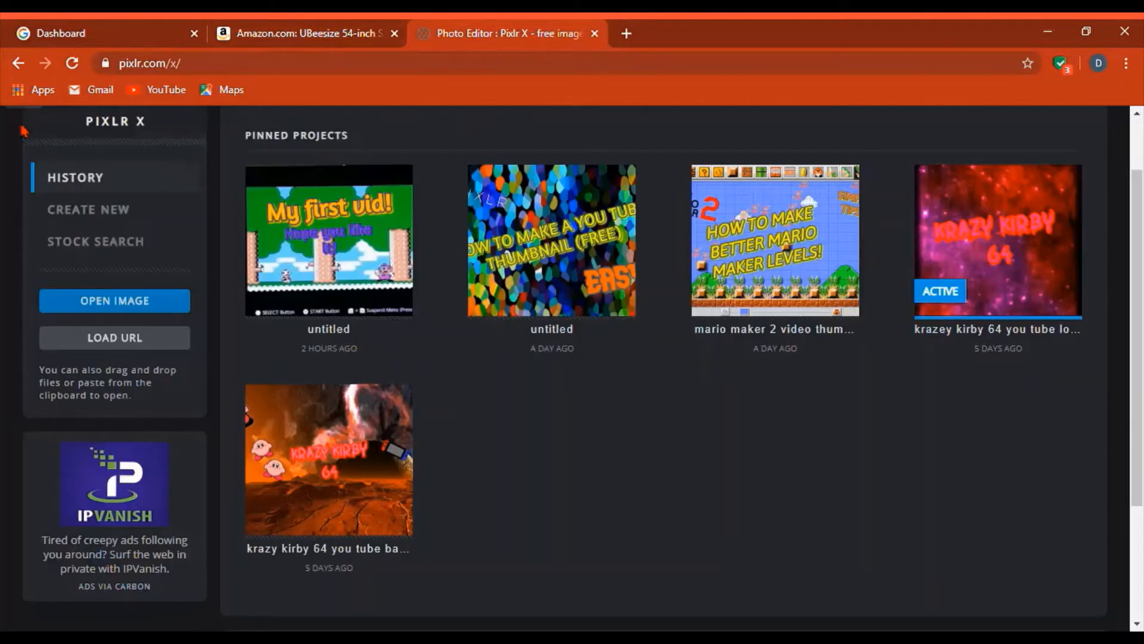
- Enter the new image settings: name 'profile', width 800, height 800
{"action": "left_click", "coordinate": [100, 223]}
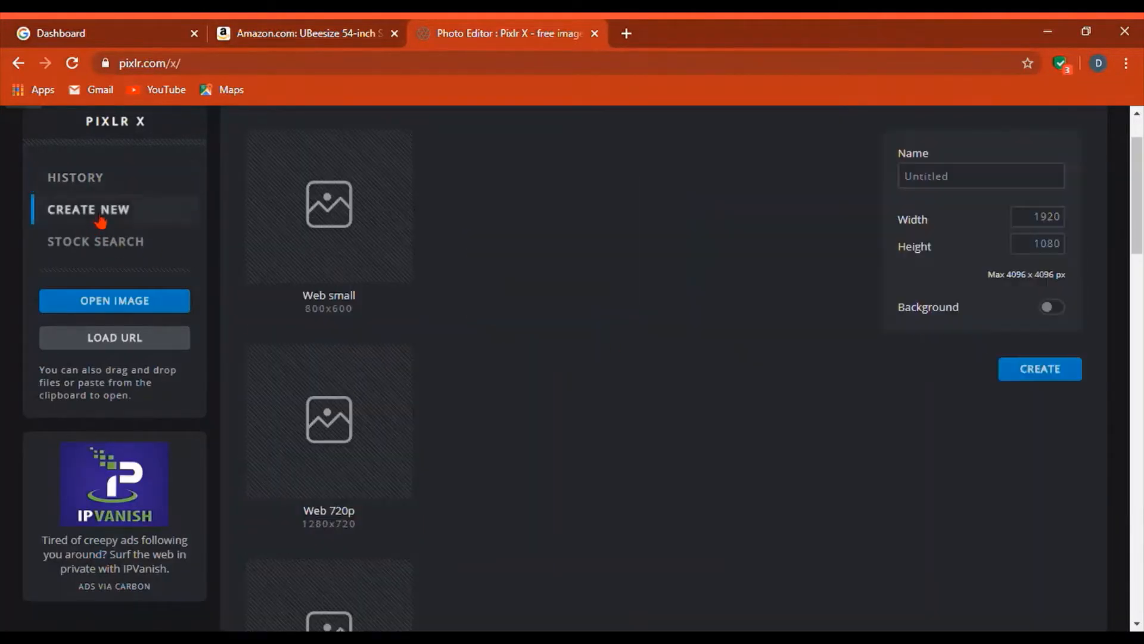
{"action": "left_click_drag", "start_coordinate": [998, 191], "coordinate": [797, 191]}
{"action": "key", "text": "BackSpace"}
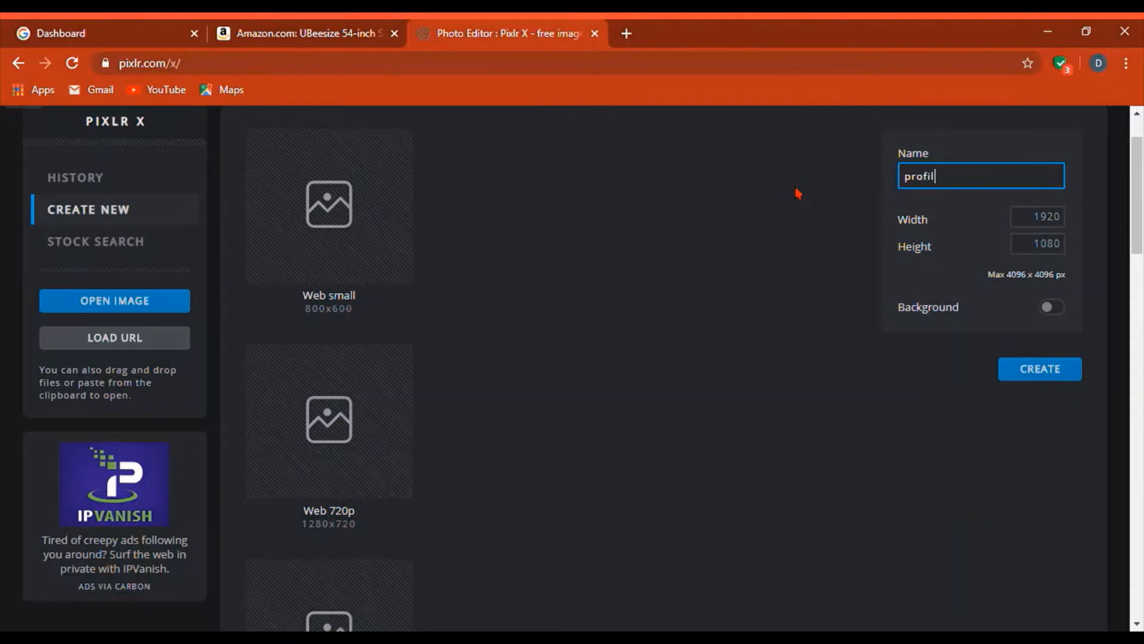
{"action": "double_click", "coordinate": [1047, 216]}
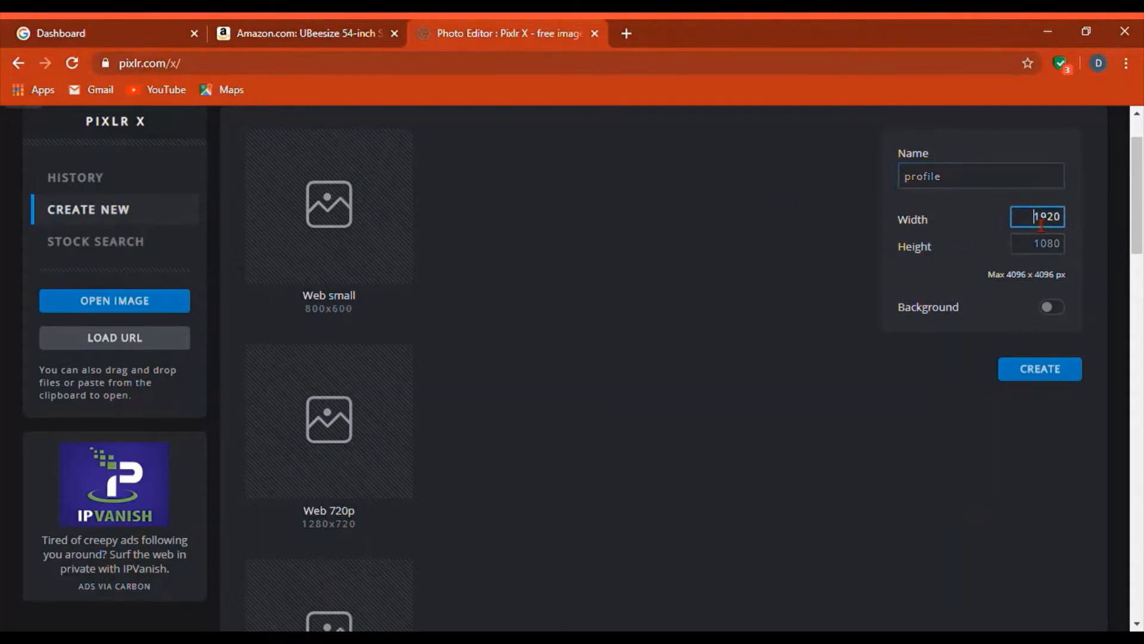
{"action": "key", "text": "BackSpace"}
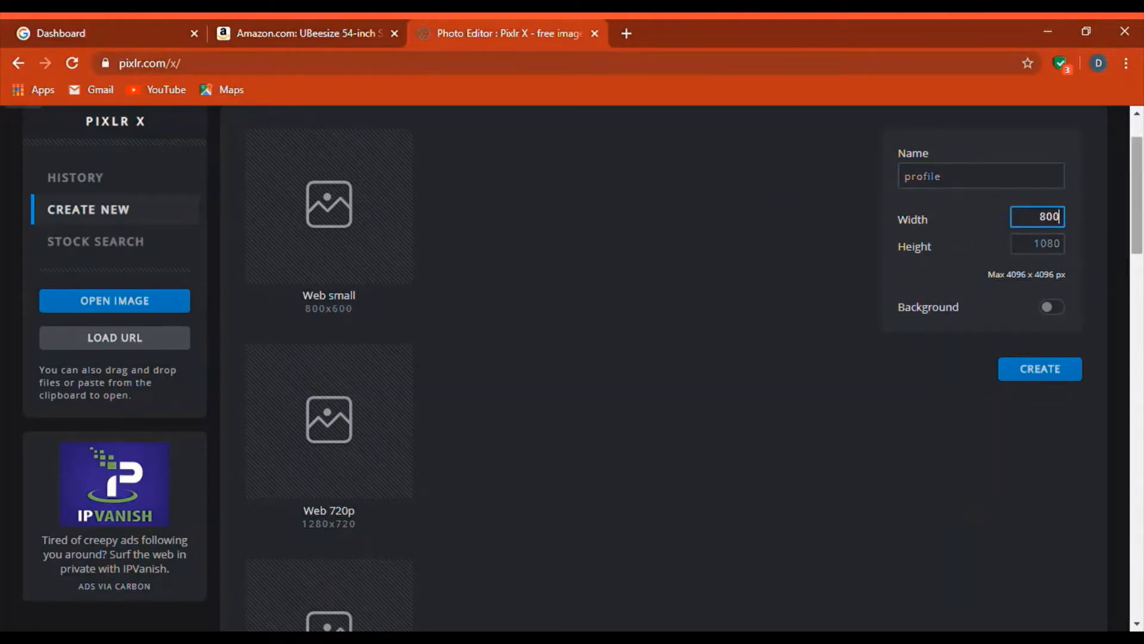
{"action": "double_click", "coordinate": [1047, 243]}
{"action": "key", "text": "BackSpace"}
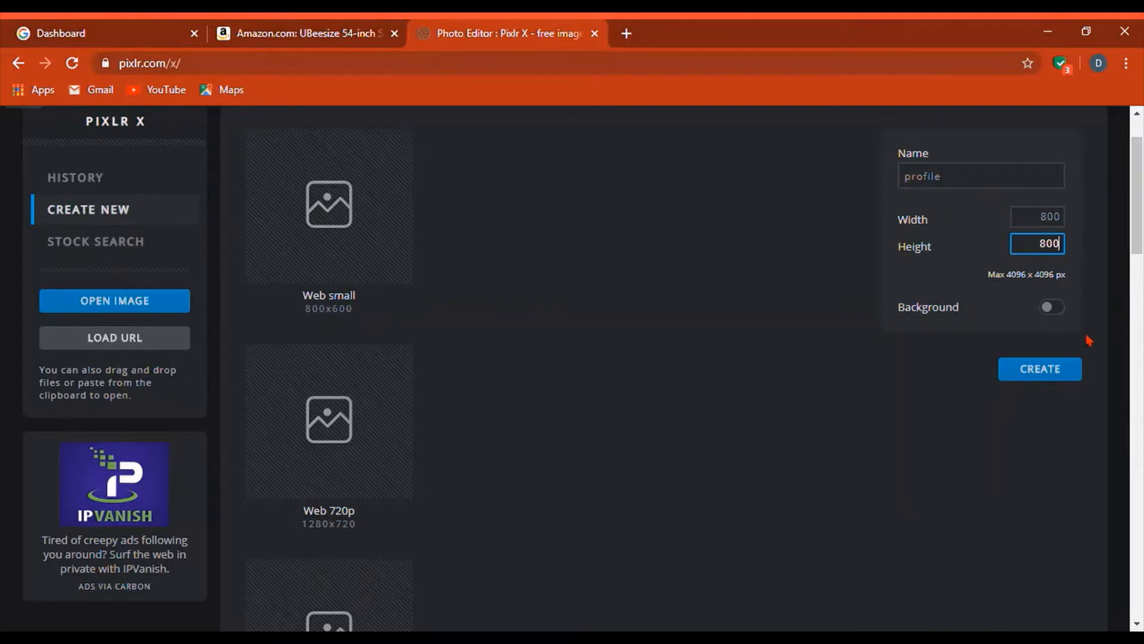
- Create the 800×800 canvas, bring up the Add Image options, and open a new browser tab
{"action": "left_click", "coordinate": [1043, 374]}
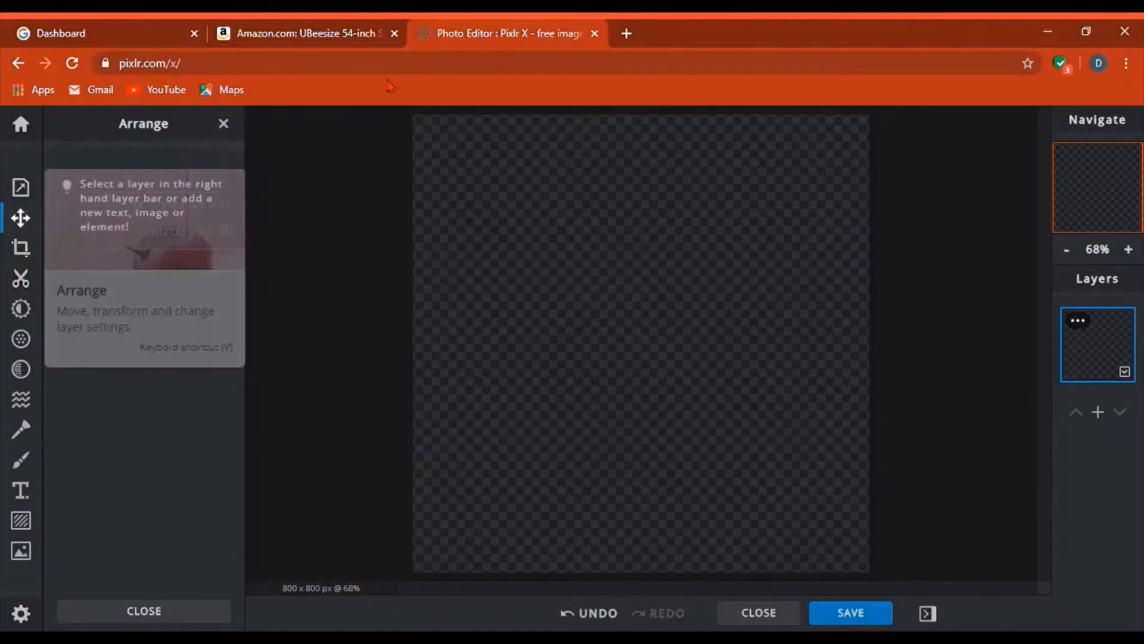
{"action": "left_click", "coordinate": [21, 550]}
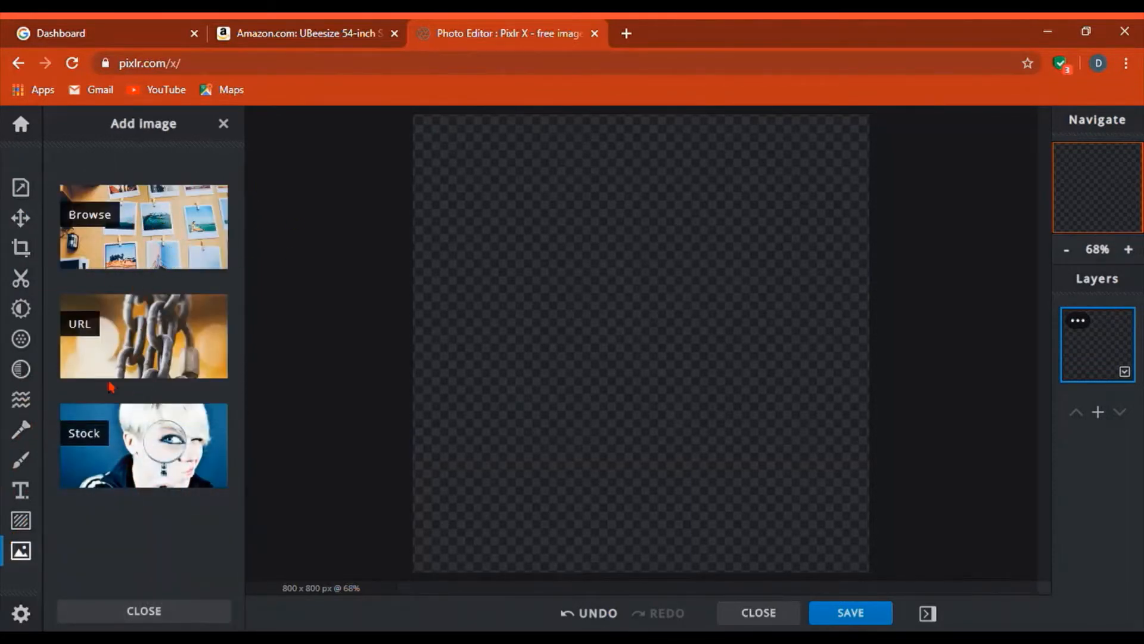
{"action": "left_click", "coordinate": [626, 34]}
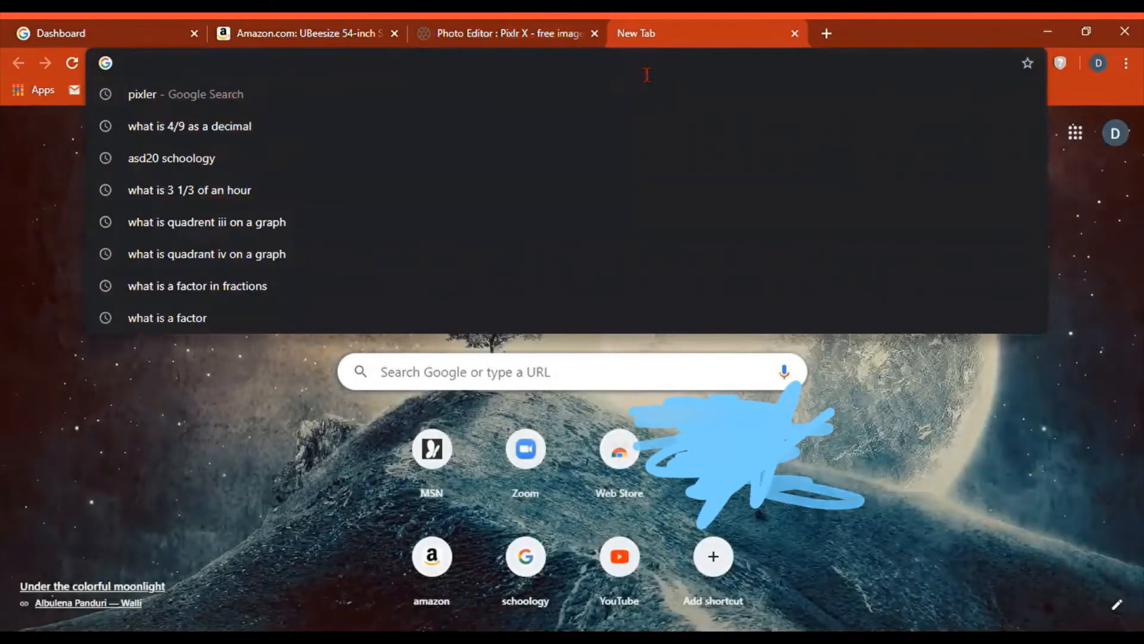
- Search Google Images for 'cool space backgrounds'
{"action": "type", "text": "cool space"}
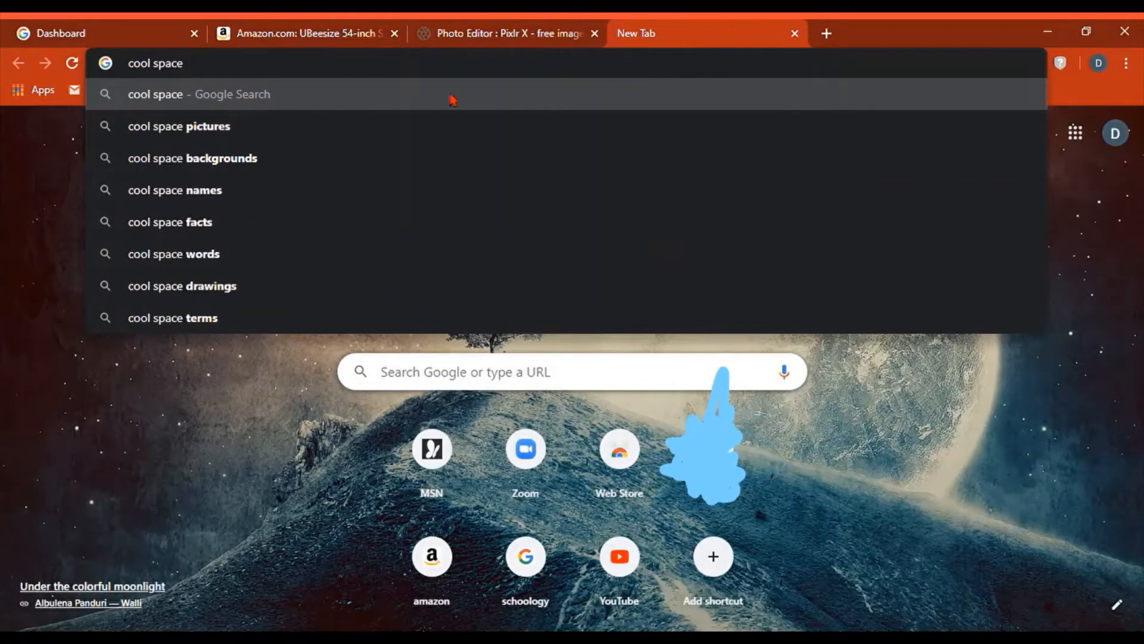
{"action": "left_click", "coordinate": [237, 156]}
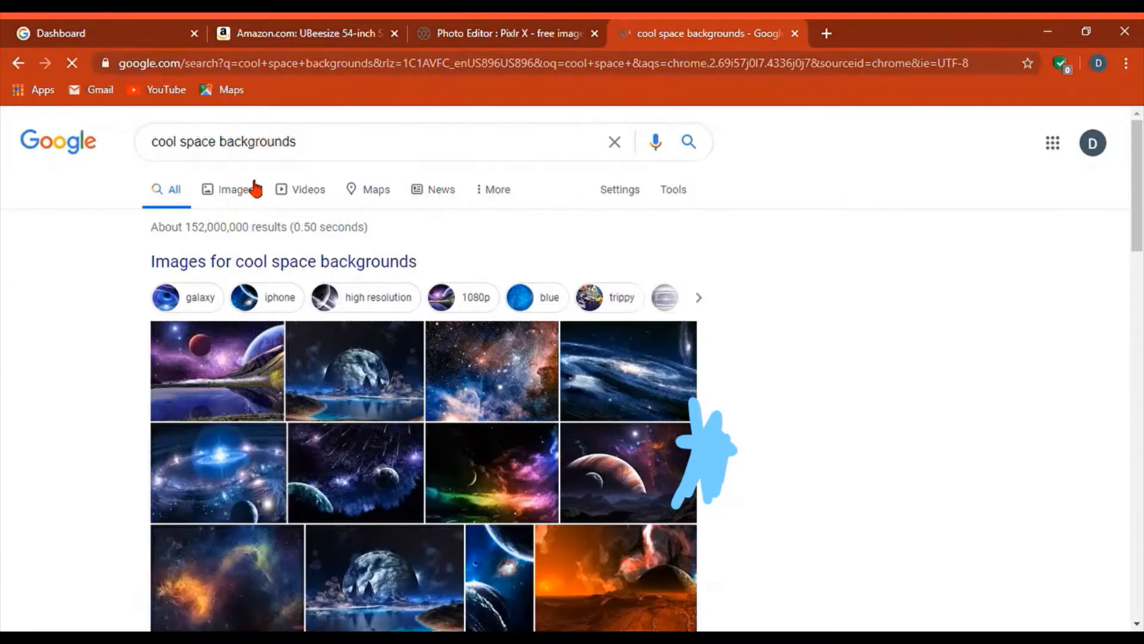
{"action": "left_click", "coordinate": [254, 186]}
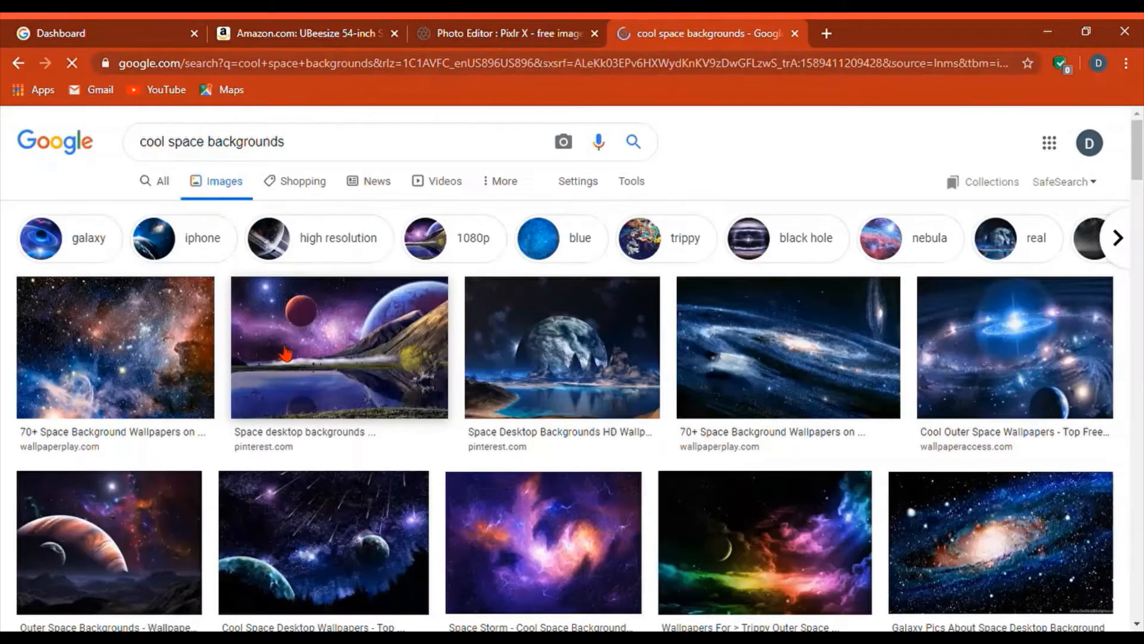
{"action": "scroll", "coordinate": [284, 351], "scroll_direction": "down", "scroll_amount": 2}
{"action": "scroll", "coordinate": [468, 365], "scroll_direction": "down", "scroll_amount": 3}
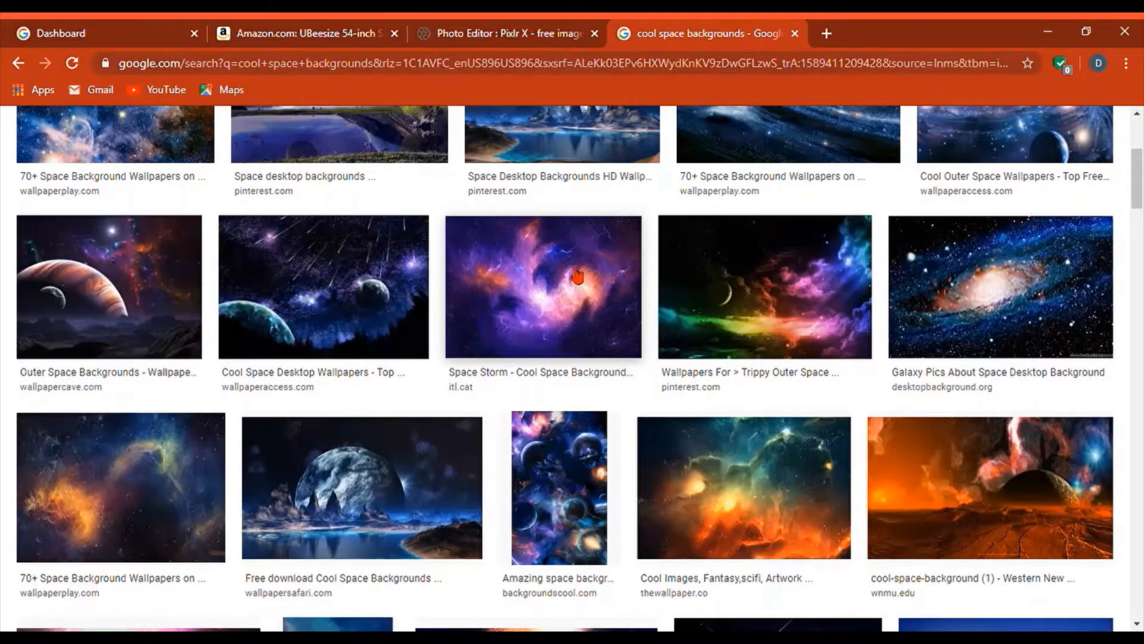
{"action": "scroll", "coordinate": [569, 210], "scroll_direction": "up", "scroll_amount": 4}
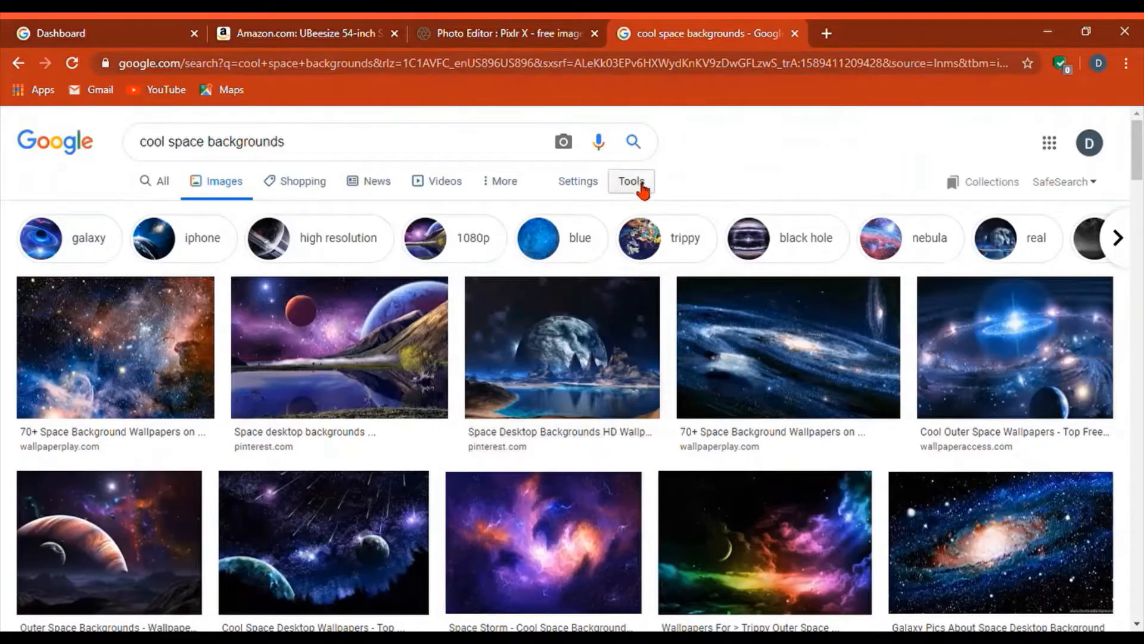
- Filter the image results by usage rights to Labeled for Reuse
{"action": "left_click", "coordinate": [632, 181]}
{"action": "left_click", "coordinate": [276, 211]}
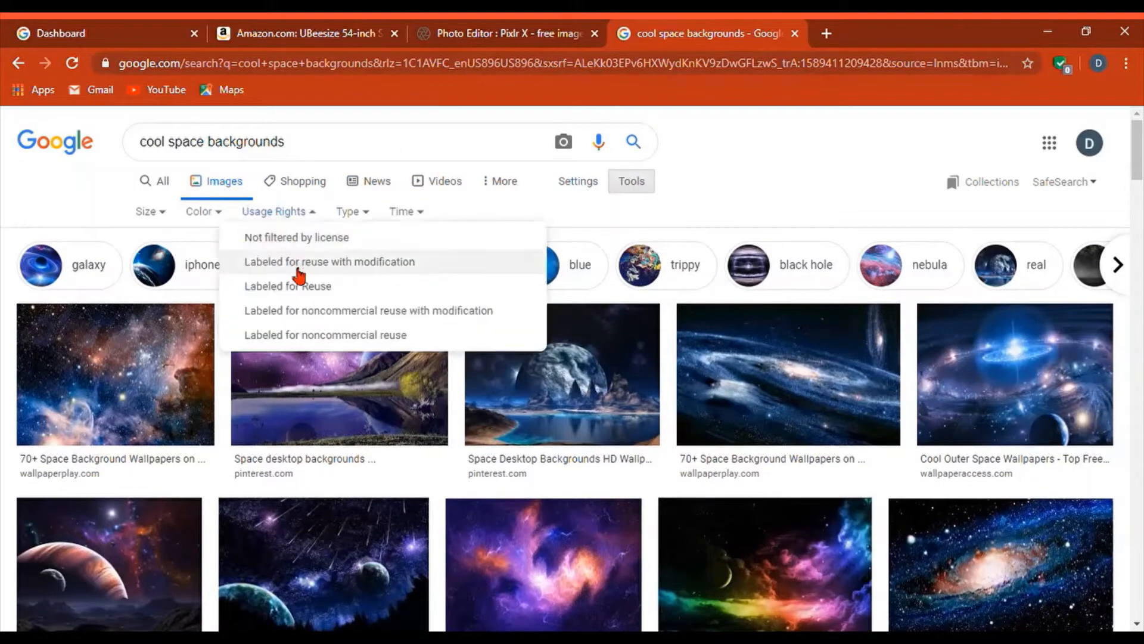
{"action": "left_click", "coordinate": [292, 286]}
- Preview the Galaxy Cluster image, then return to the Pixlr X tab
{"action": "scroll", "coordinate": [411, 360], "scroll_direction": "down", "scroll_amount": 1}
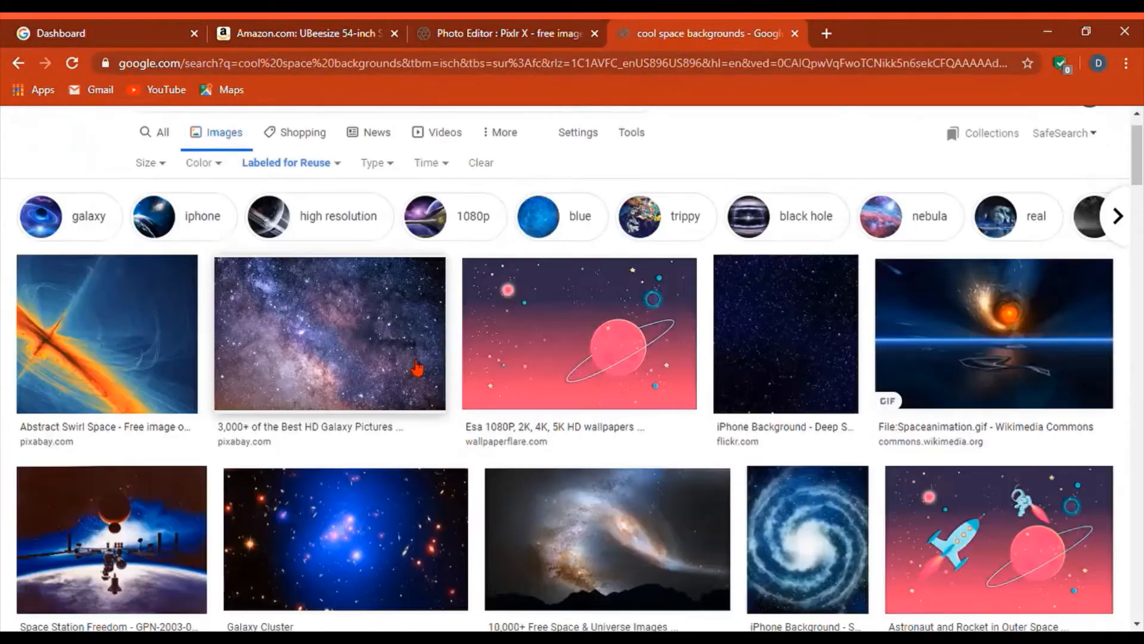
{"action": "scroll", "coordinate": [418, 368], "scroll_direction": "down", "scroll_amount": 1}
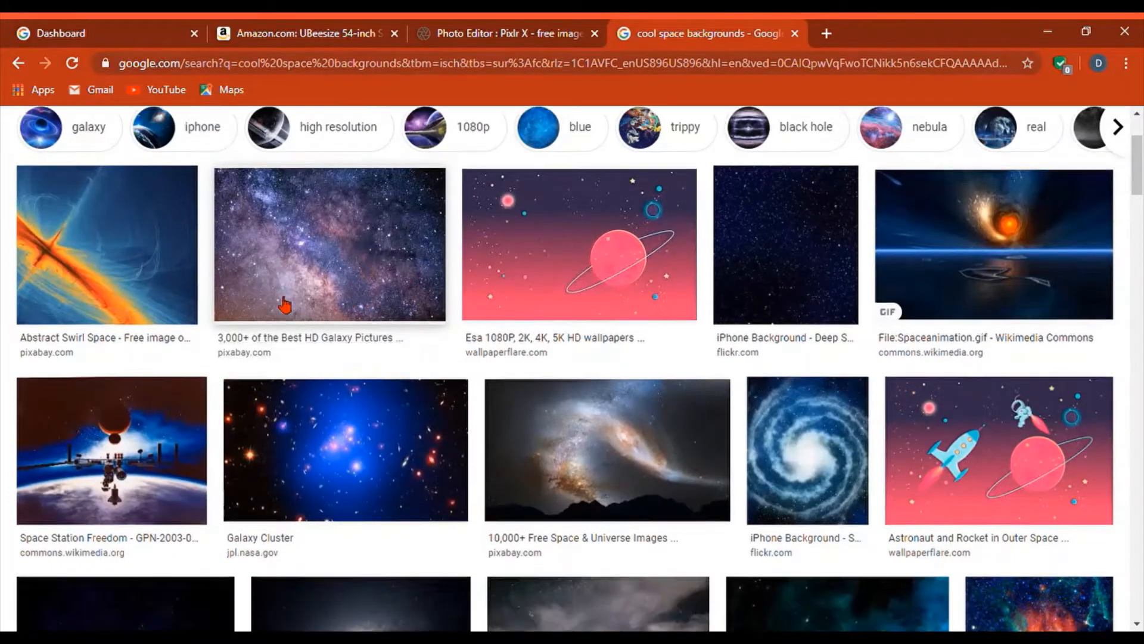
{"action": "scroll", "coordinate": [285, 305], "scroll_direction": "down", "scroll_amount": 2}
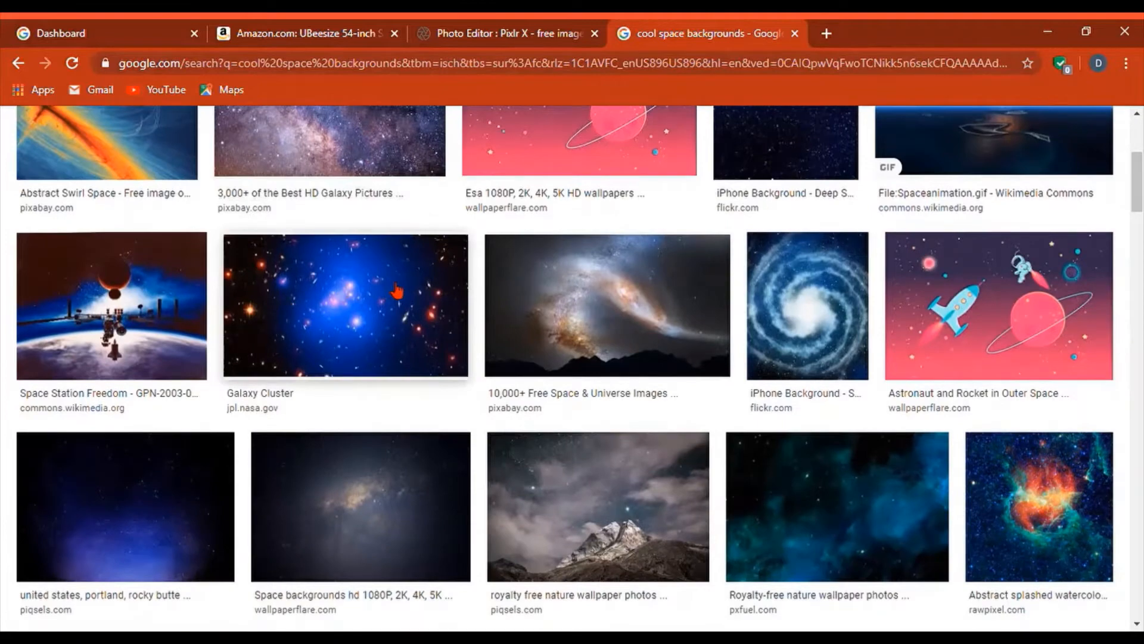
{"action": "left_click", "coordinate": [397, 292]}
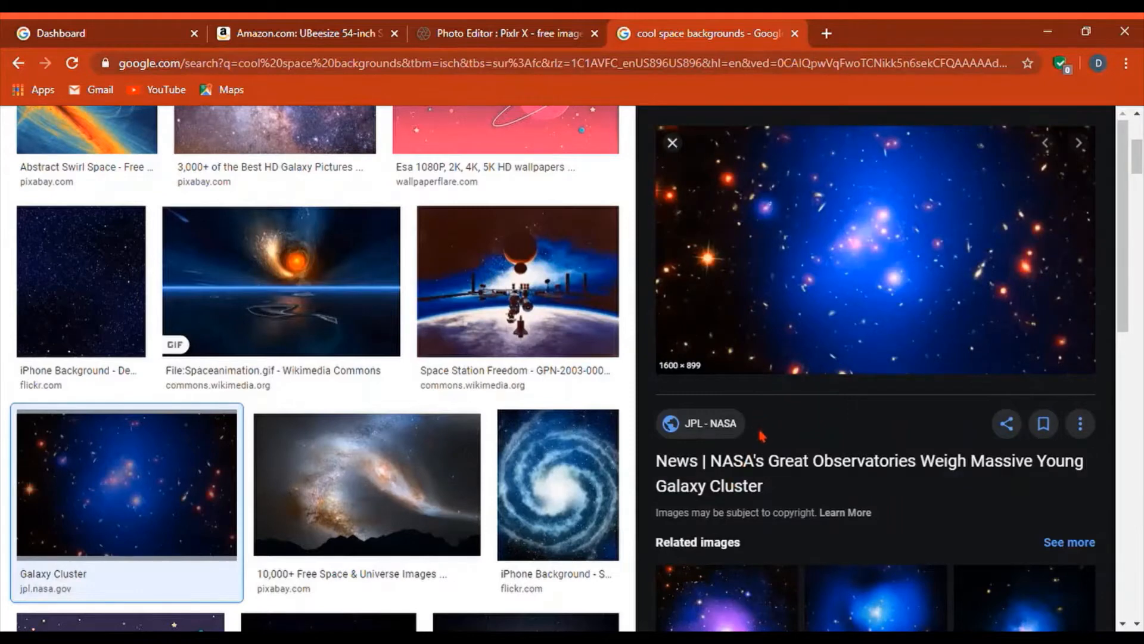
{"action": "left_click", "coordinate": [471, 30]}
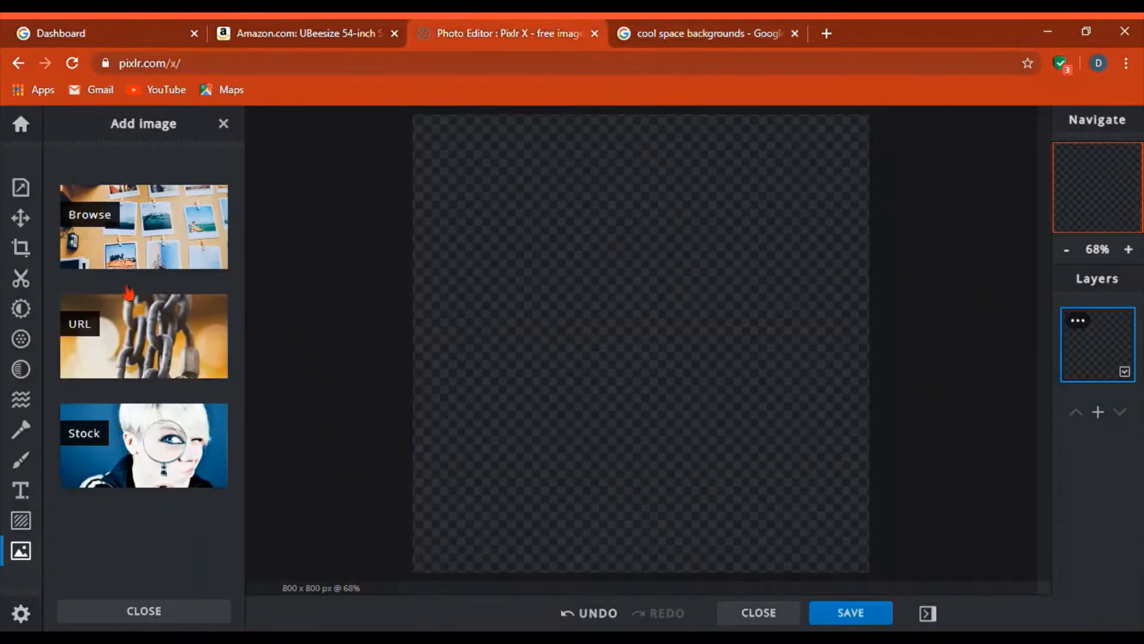
- Try loading the Galaxy Cluster image from its pasted URL, dismiss the error, and return to Google
{"action": "left_click", "coordinate": [125, 325]}
{"action": "left_click", "coordinate": [503, 380]}
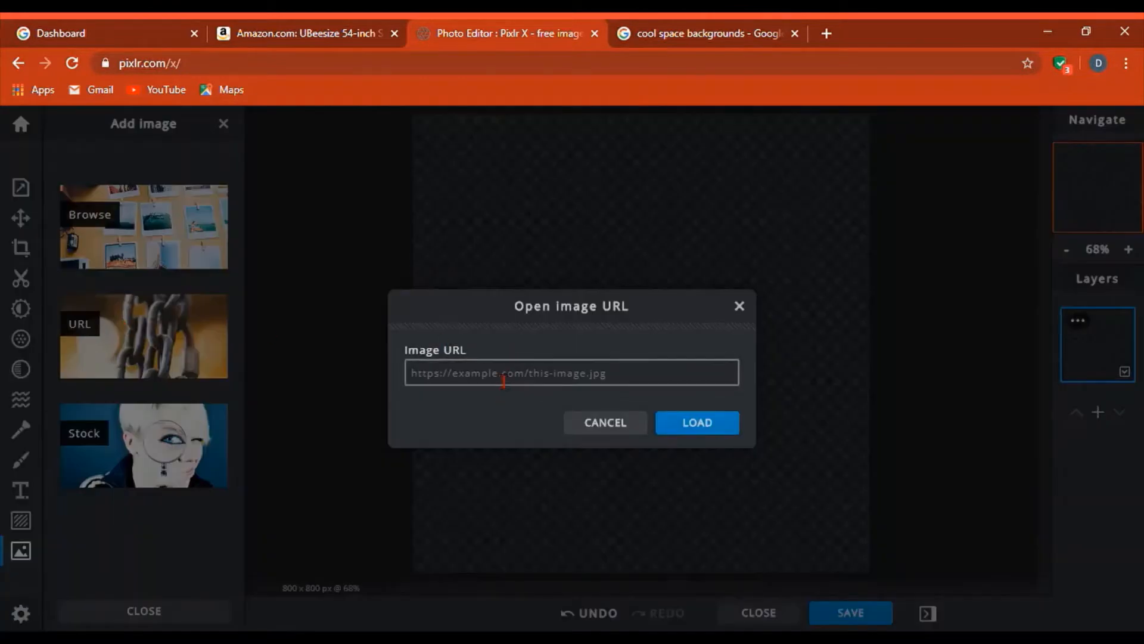
{"action": "key", "text": "ctrl+v"}
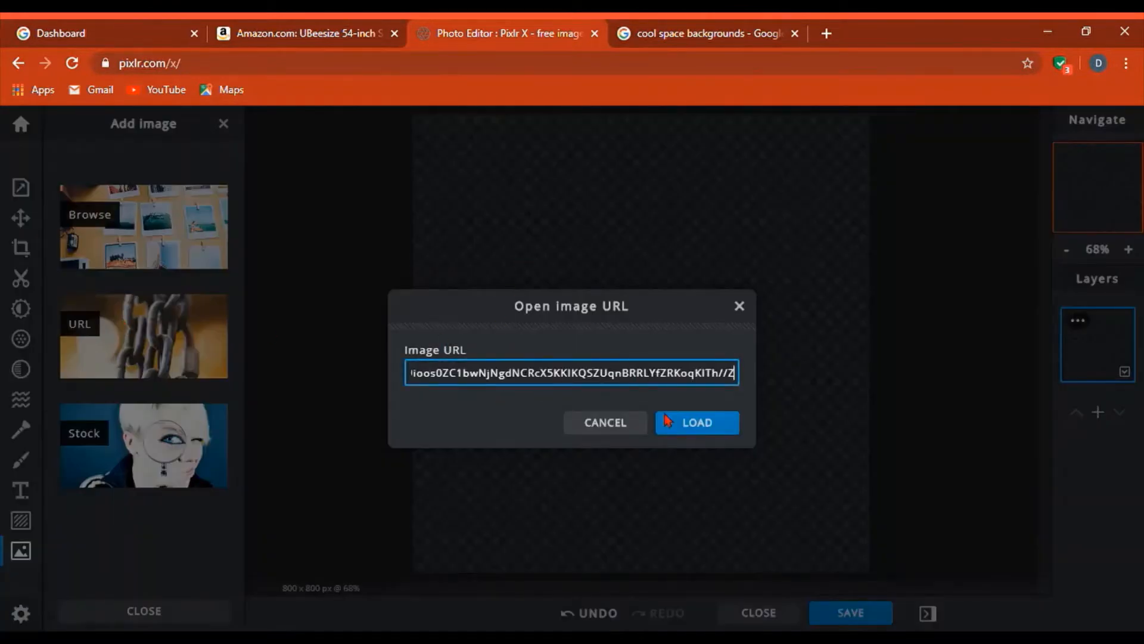
{"action": "left_click", "coordinate": [678, 416]}
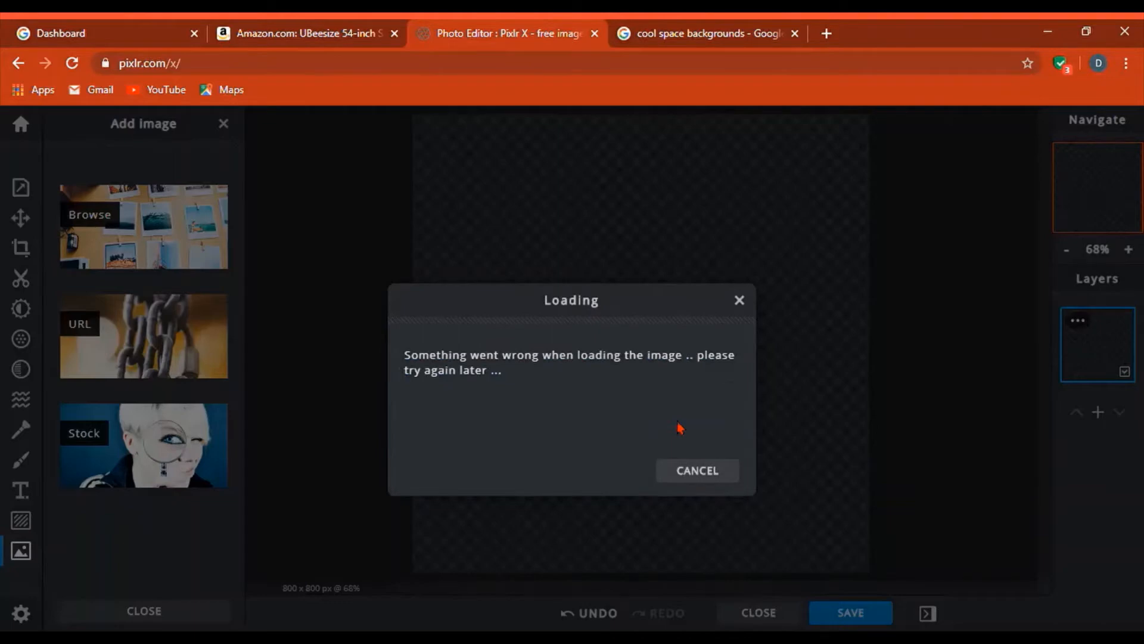
{"action": "left_click", "coordinate": [707, 480]}
{"action": "left_click", "coordinate": [702, 27]}
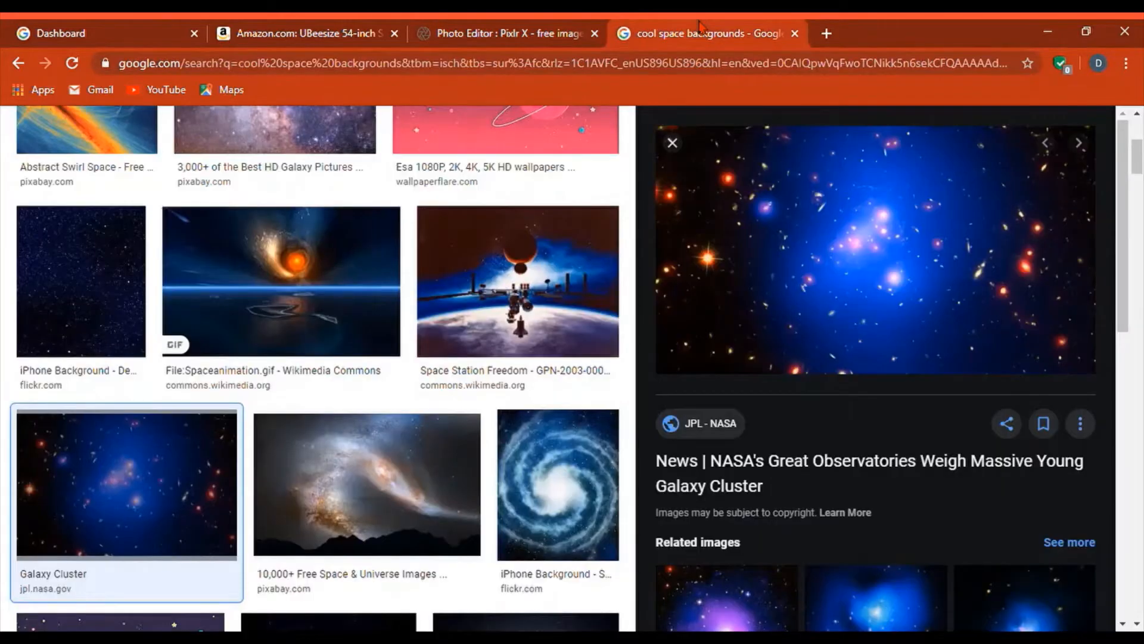
- Preview the dark blue starry wallpaper and close its slow-loading pxfuel source pages
{"action": "scroll", "coordinate": [454, 298], "scroll_direction": "down", "scroll_amount": 6}
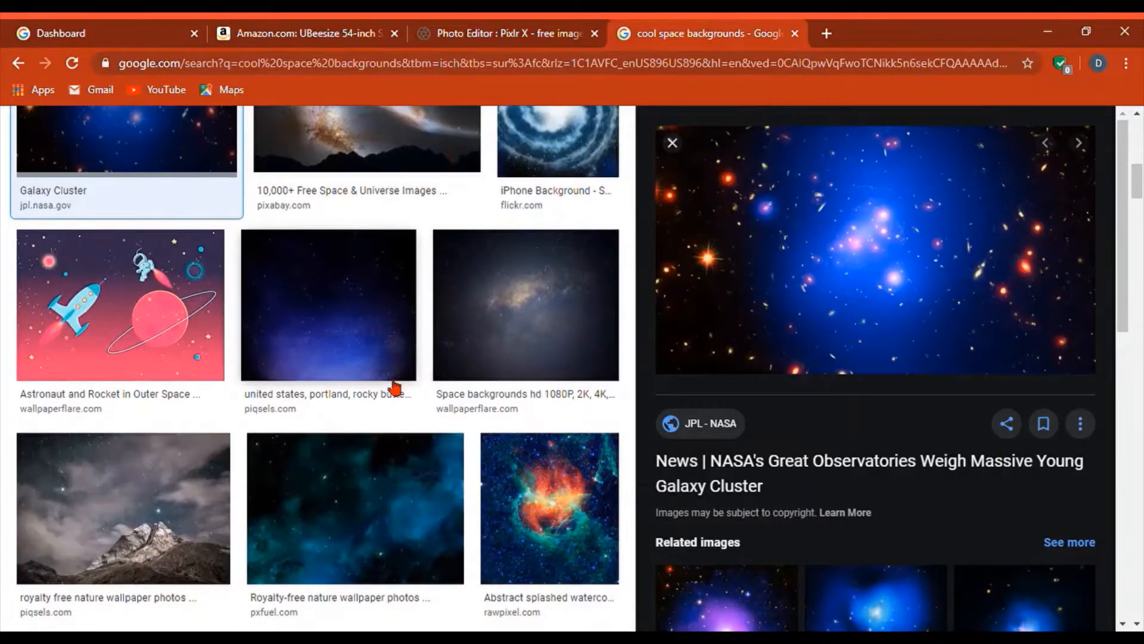
{"action": "scroll", "coordinate": [357, 435], "scroll_direction": "down", "scroll_amount": 3}
{"action": "scroll", "coordinate": [340, 447], "scroll_direction": "down", "scroll_amount": 3}
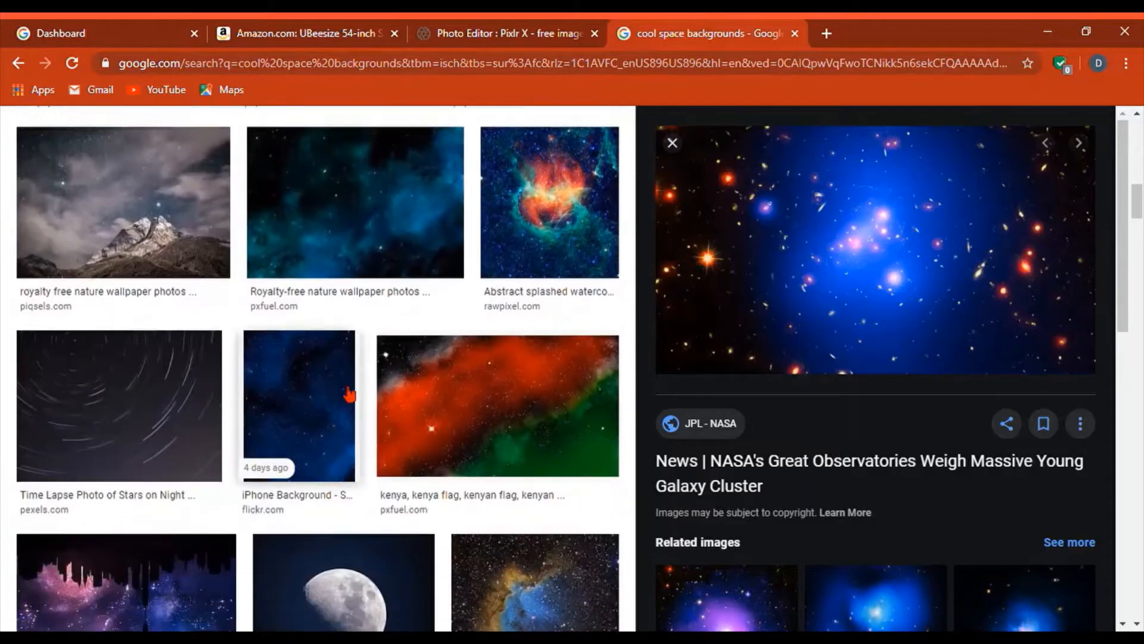
{"action": "left_click", "coordinate": [363, 241]}
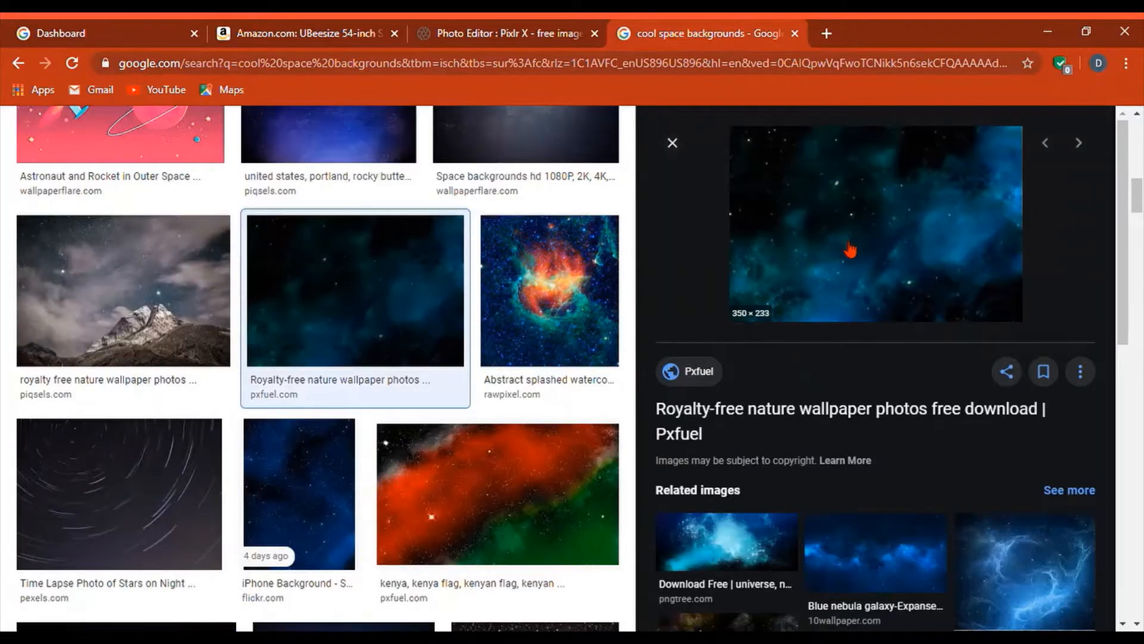
{"action": "left_click", "coordinate": [878, 220]}
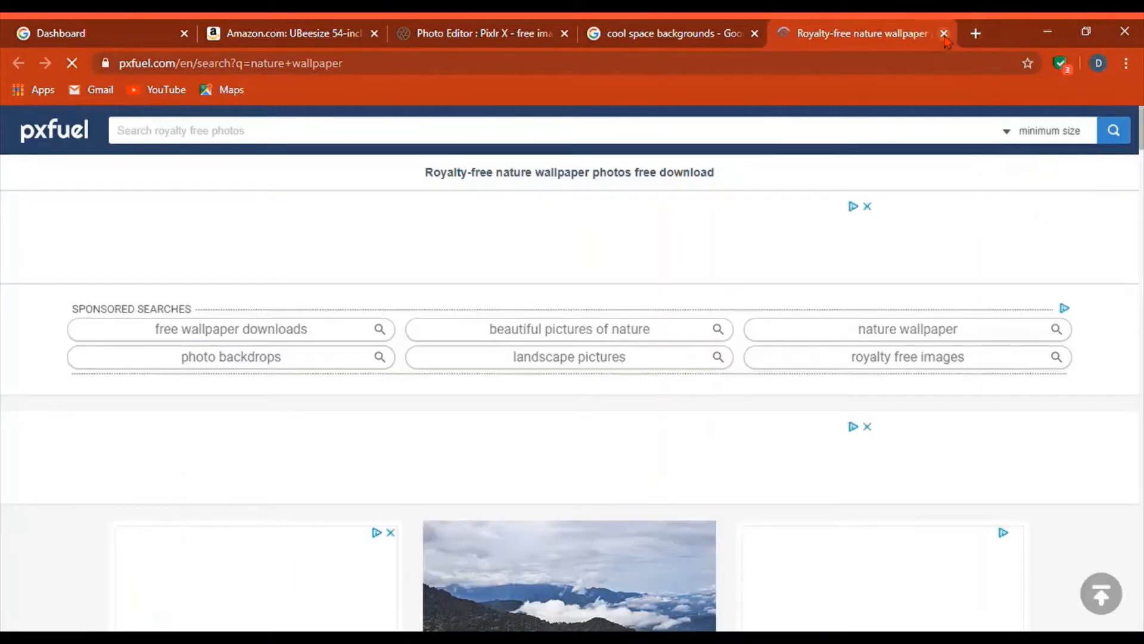
{"action": "left_click", "coordinate": [944, 34]}
{"action": "left_click", "coordinate": [834, 308]}
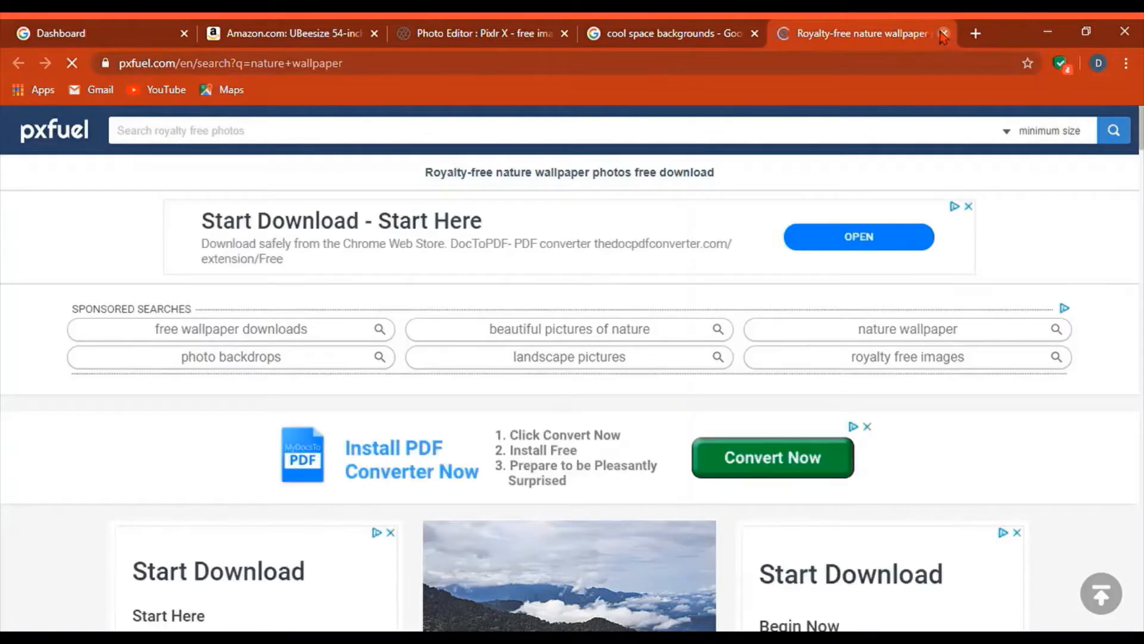
{"action": "left_click", "coordinate": [944, 34]}
- Preview the Rawpixel abstract splashed-watercolour nebula image at 800 × 800
{"action": "scroll", "coordinate": [578, 301], "scroll_direction": "down", "scroll_amount": 10}
{"action": "scroll", "coordinate": [578, 301], "scroll_direction": "down", "scroll_amount": 5}
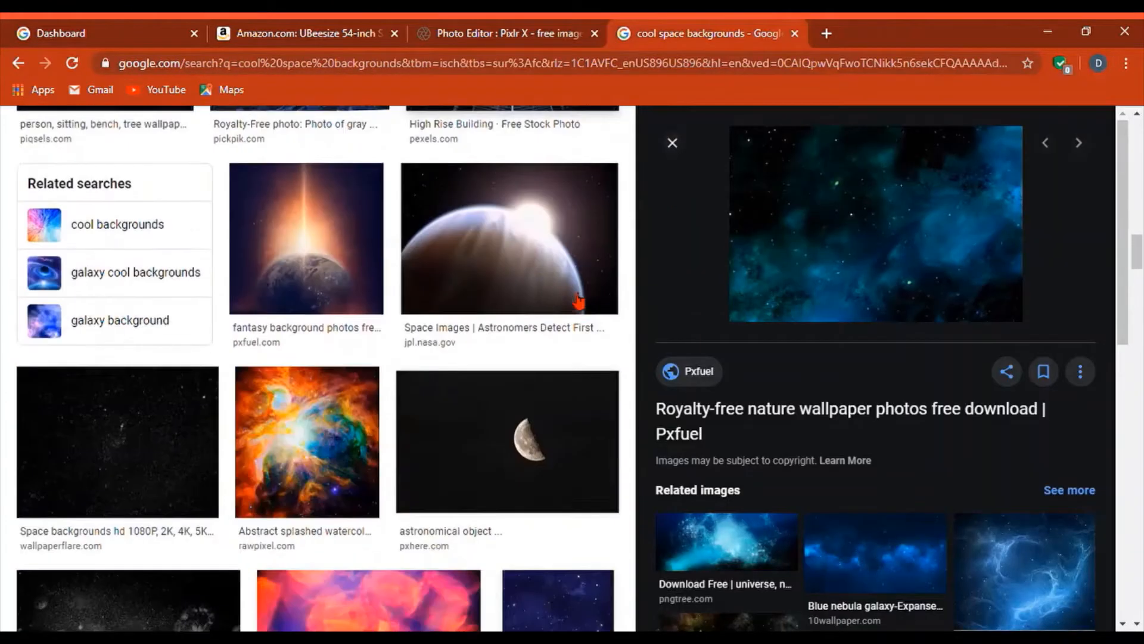
{"action": "left_click", "coordinate": [306, 401]}
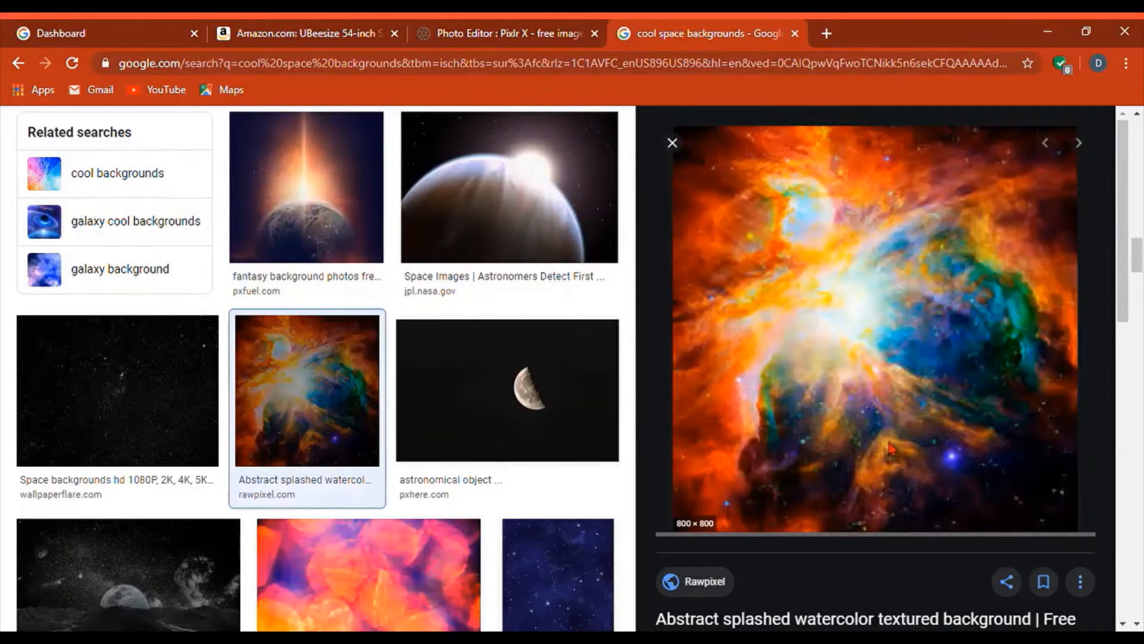
- Load the nebula picture from its pasted URL and add it as a layer in the profile document
{"action": "left_click", "coordinate": [488, 26]}
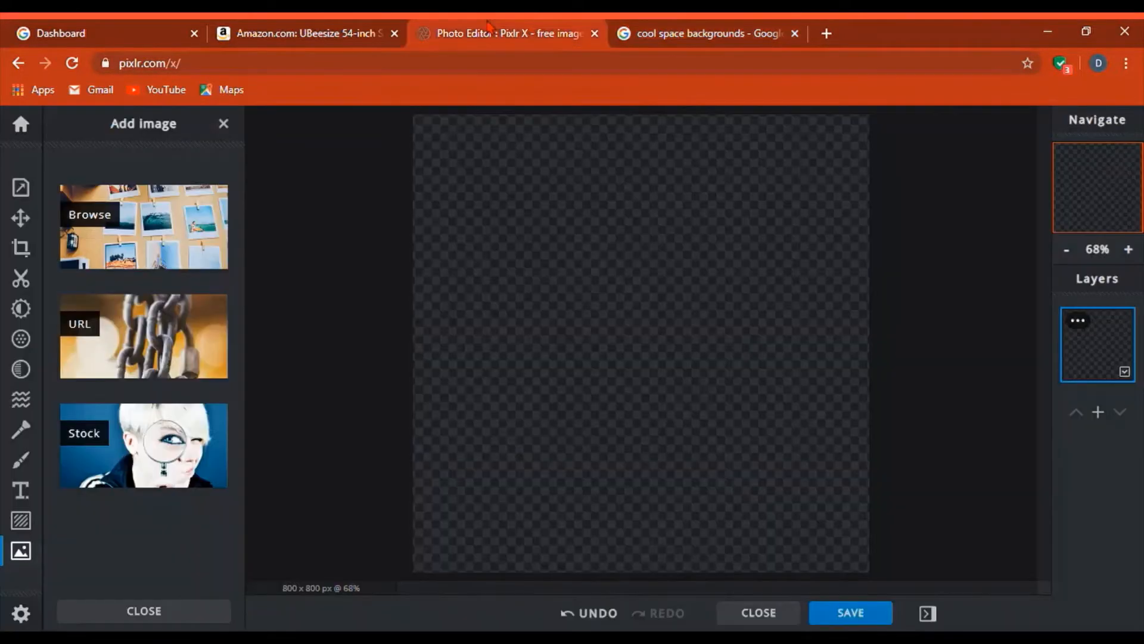
{"action": "left_click", "coordinate": [134, 343]}
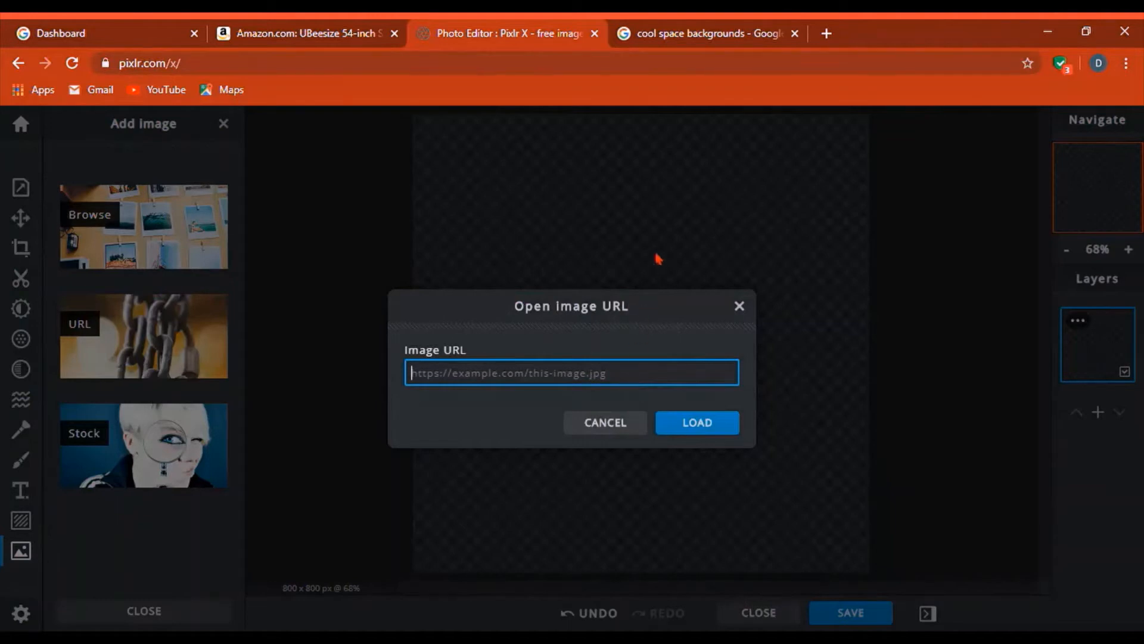
{"action": "key", "text": "ctrl+v"}
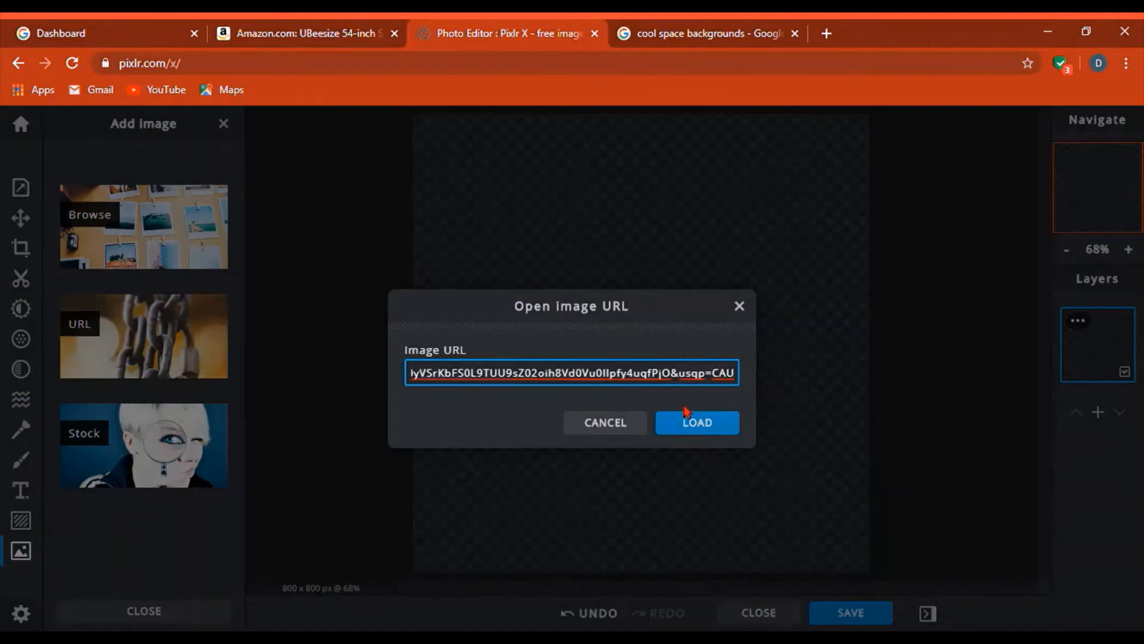
{"action": "left_click", "coordinate": [690, 426]}
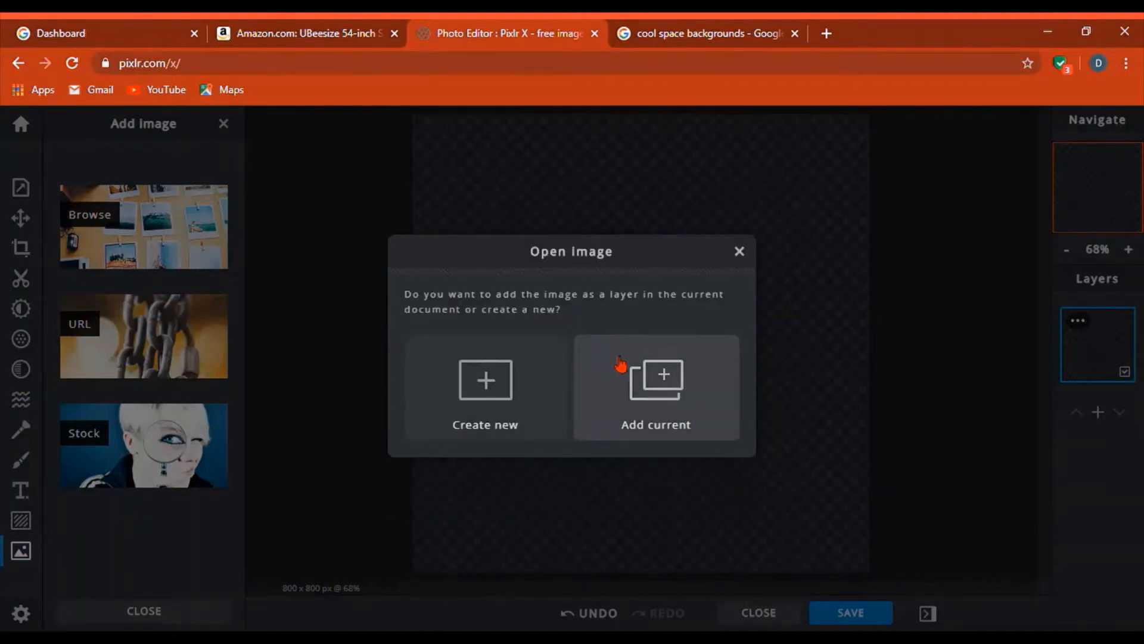
{"action": "left_click", "coordinate": [688, 427]}
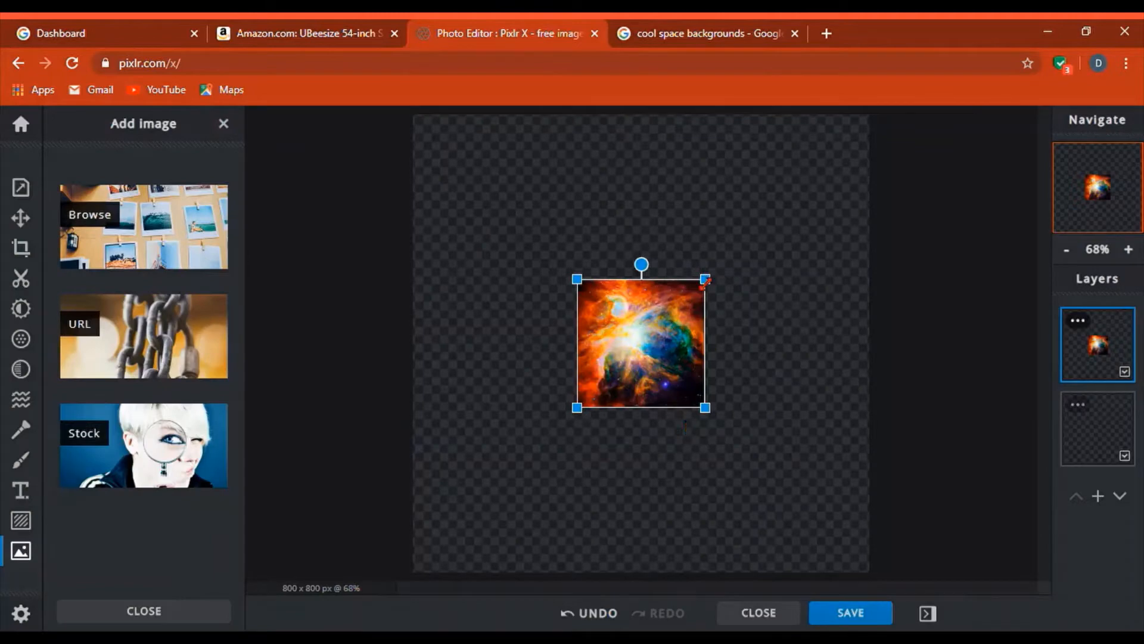
- With Arrange, unlock aspect ratio and resize the nebula layer to 800 × 800
{"action": "left_click", "coordinate": [21, 220]}
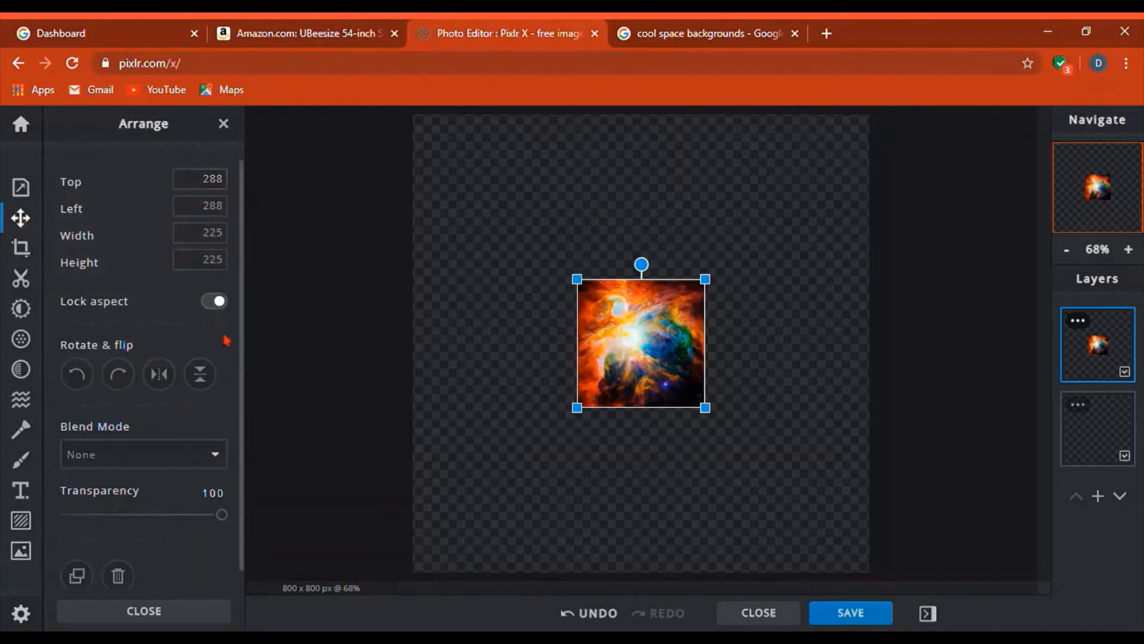
{"action": "left_click", "coordinate": [215, 303]}
{"action": "left_click", "coordinate": [203, 260]}
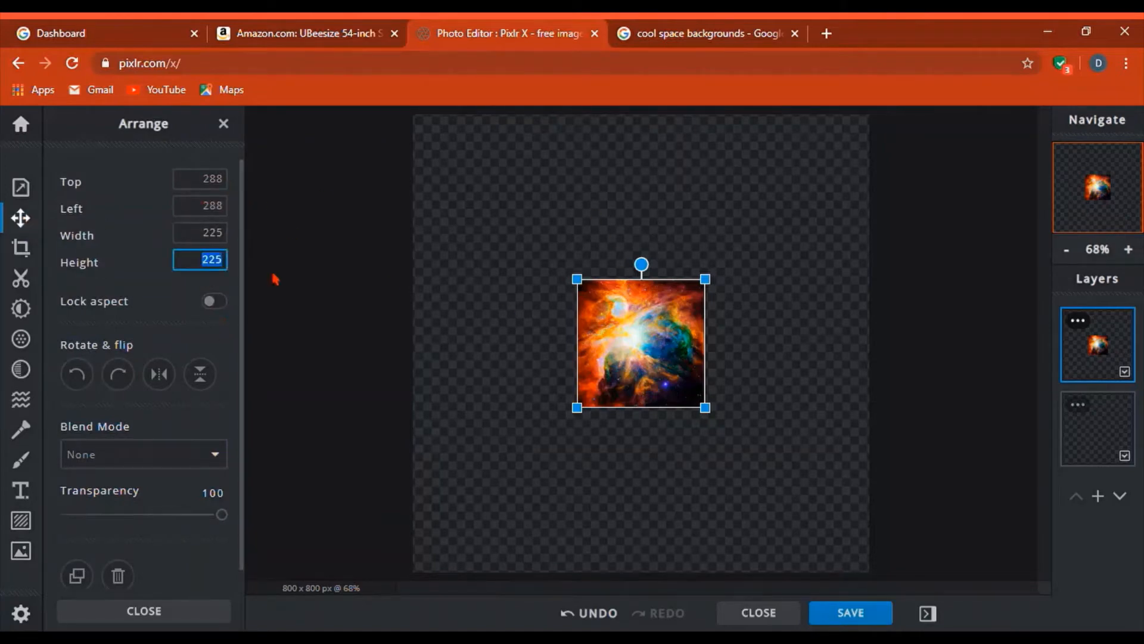
{"action": "key", "text": "BackSpace"}
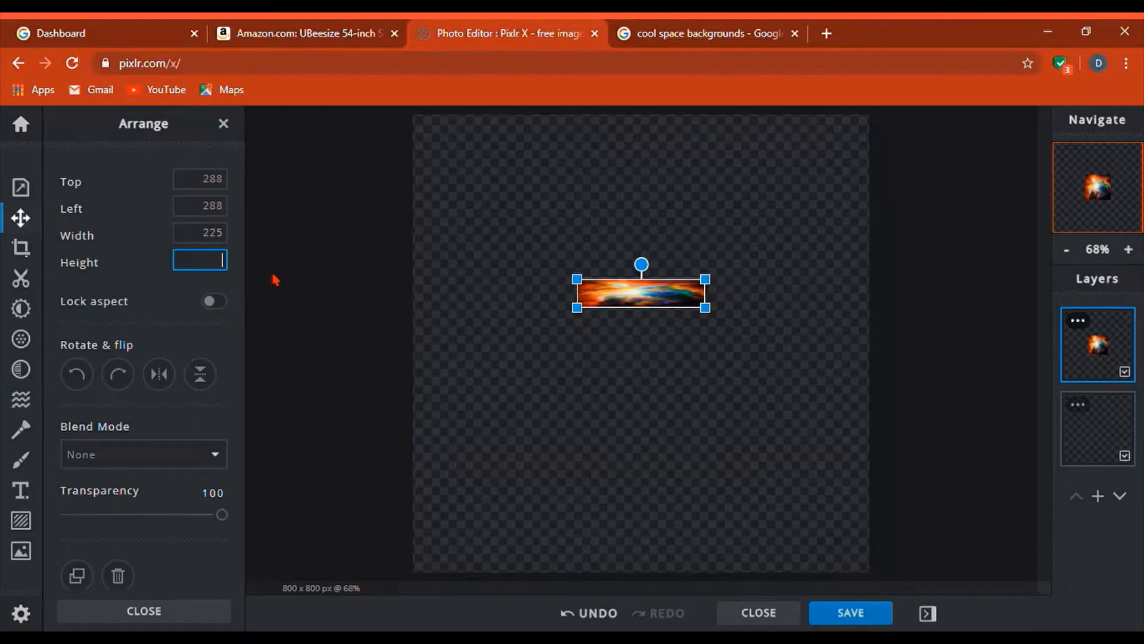
{"action": "type", "text": "800"}
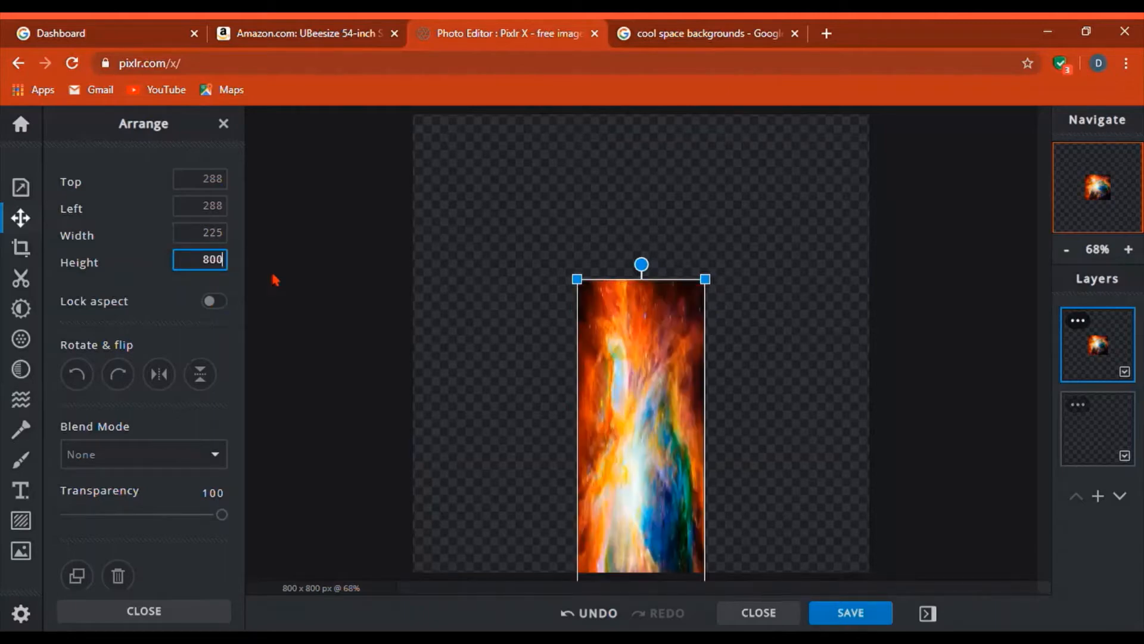
{"action": "key", "text": "shift+Tab"}
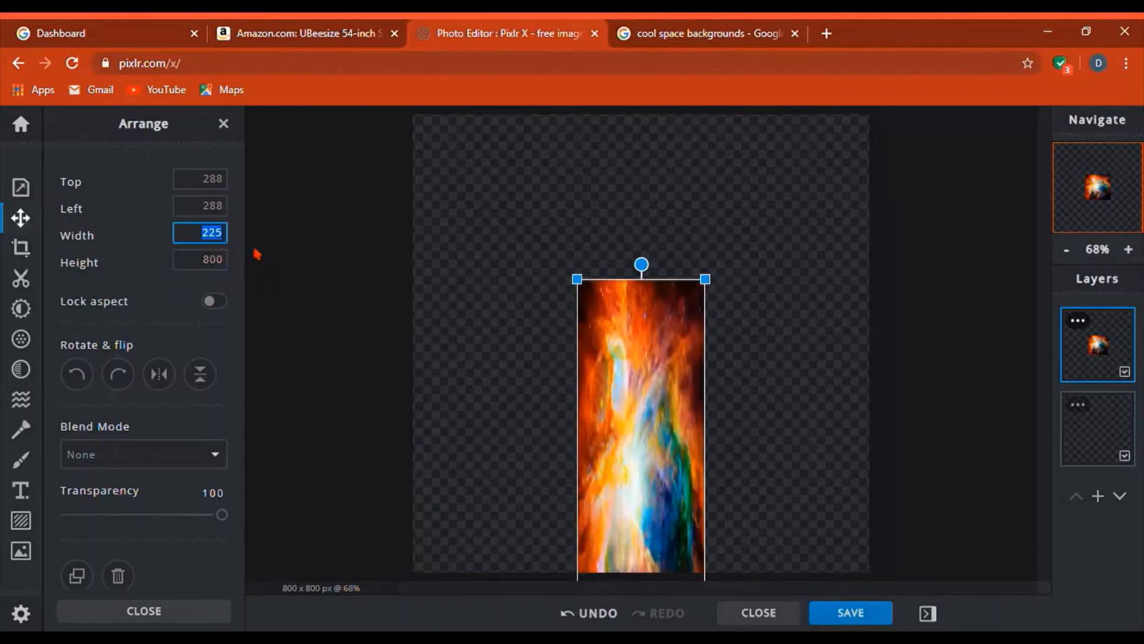
{"action": "type", "text": "800"}
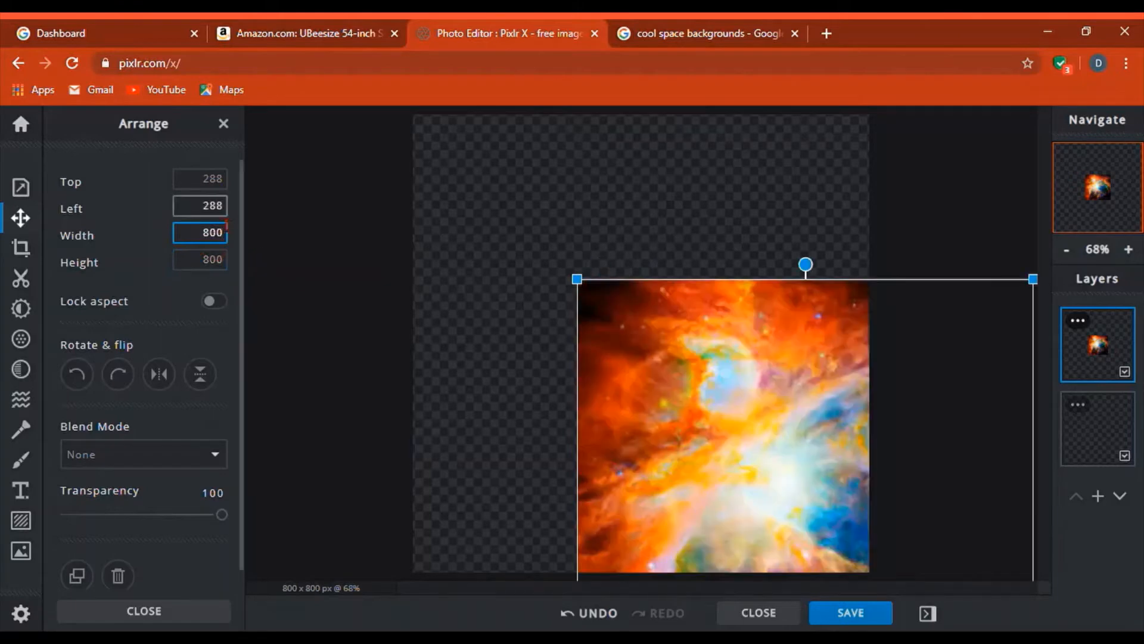
- Position the nebula layer at Left 0, Top 0 and deselect it
{"action": "key", "text": "shift+Tab"}
{"action": "type", "text": "0"}
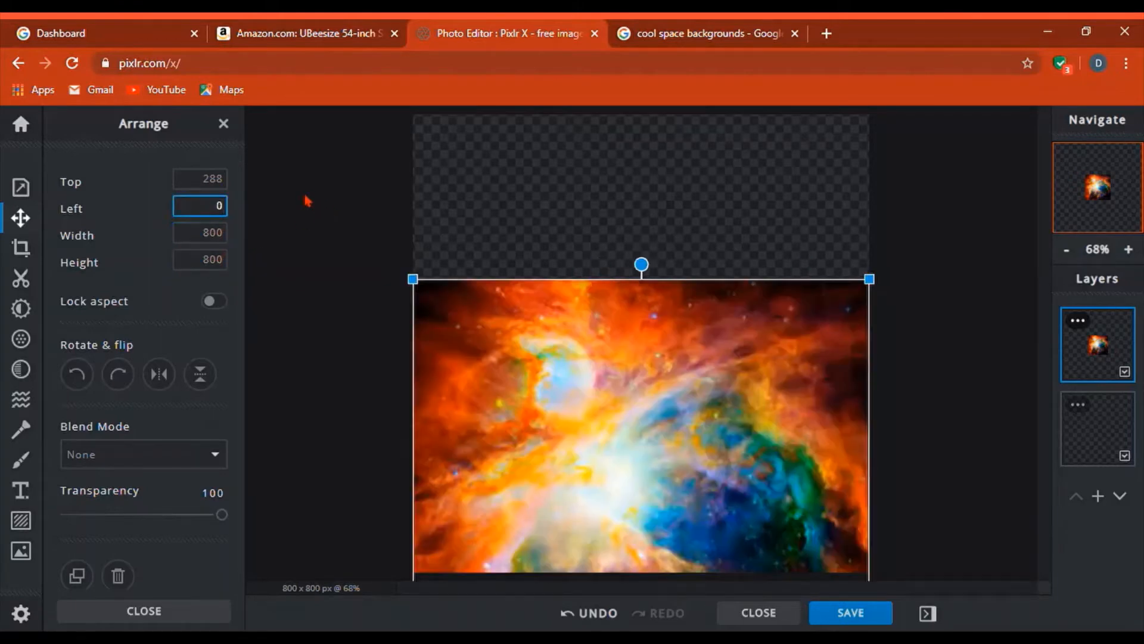
{"action": "key", "text": "shift+Tab"}
{"action": "type", "text": "0"}
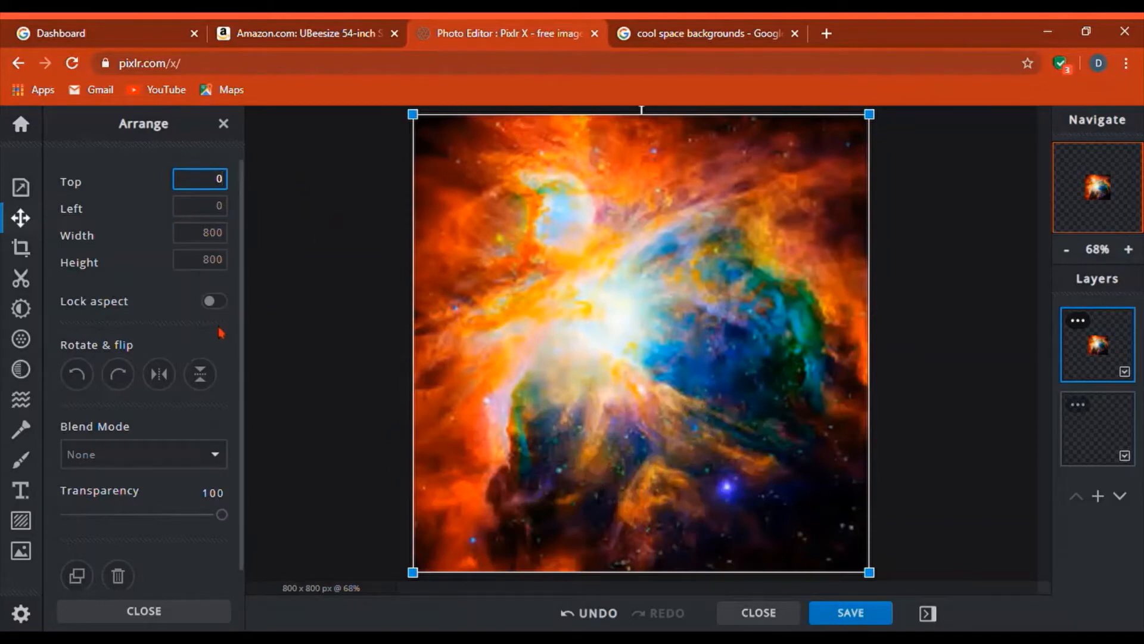
{"action": "left_click", "coordinate": [215, 302]}
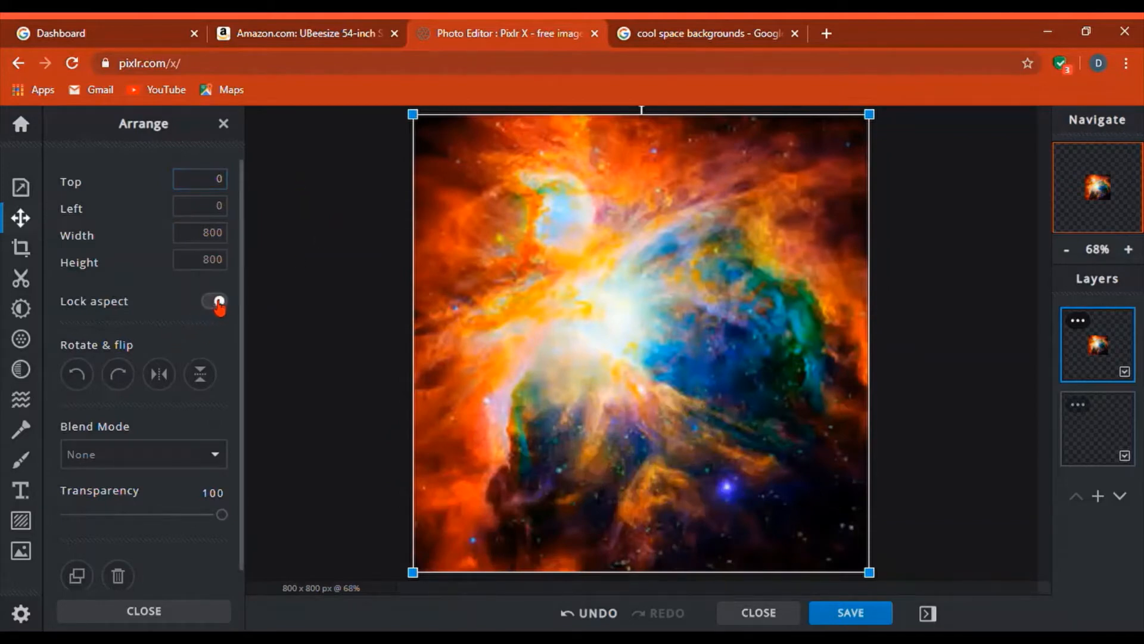
{"action": "left_click", "coordinate": [214, 303]}
{"action": "left_click", "coordinate": [271, 375]}
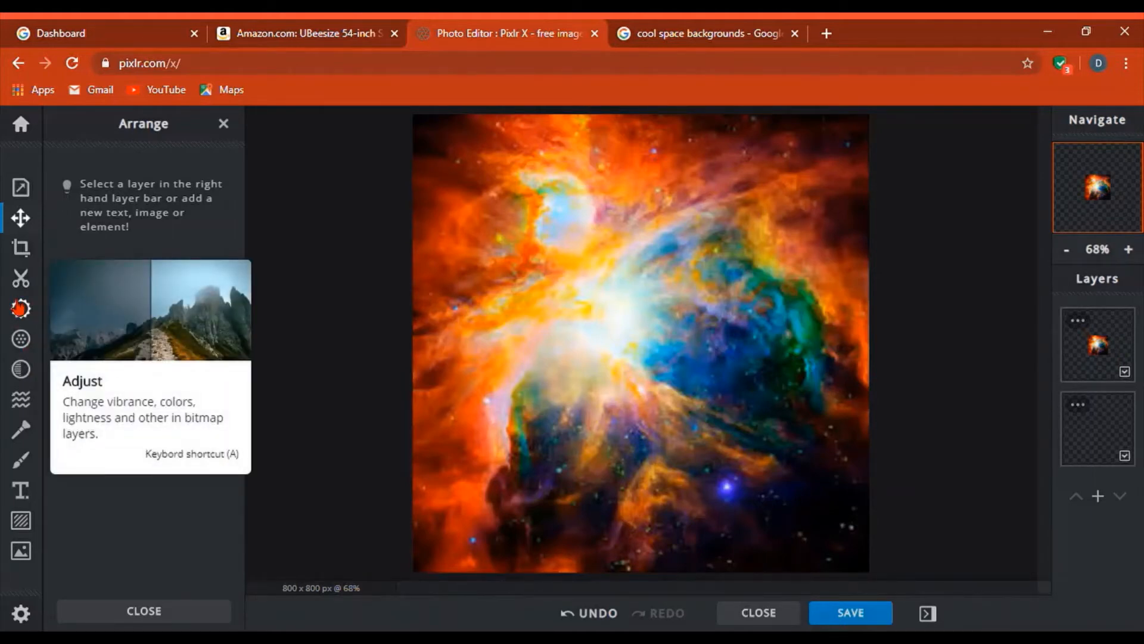
- Add a text layer containing the letter 'K'
{"action": "left_click", "coordinate": [25, 494]}
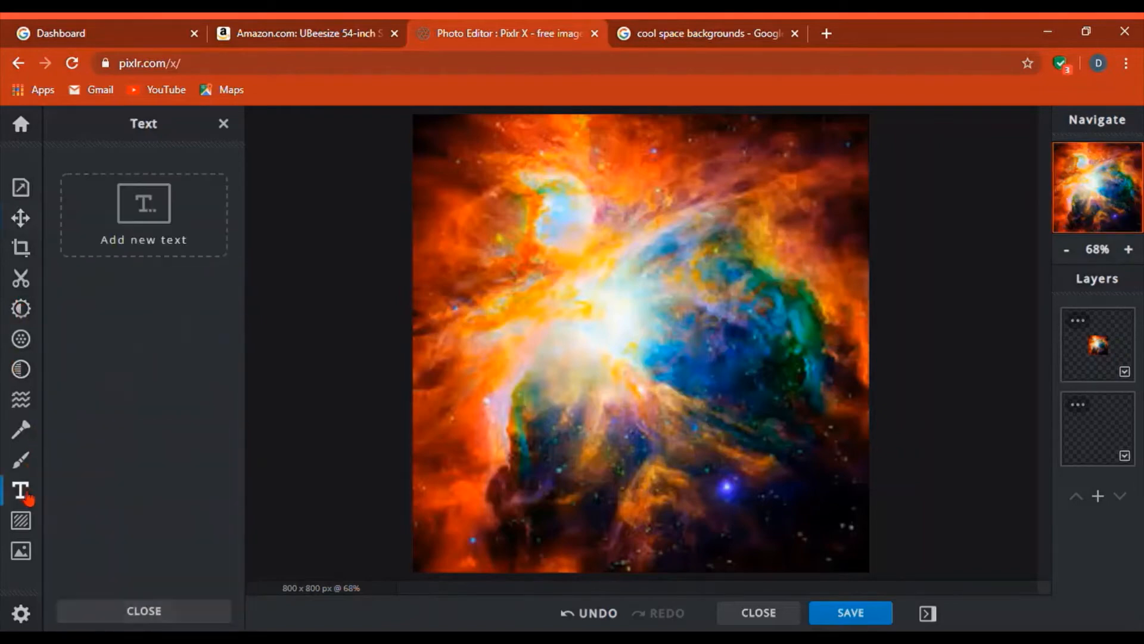
{"action": "left_click", "coordinate": [160, 255]}
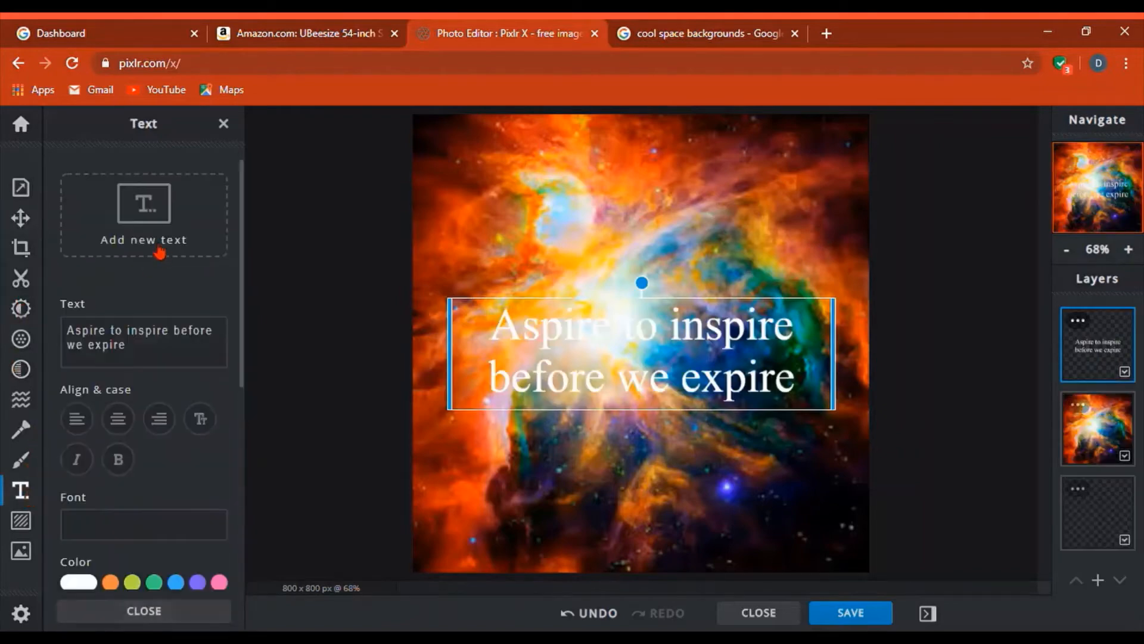
{"action": "left_click", "coordinate": [186, 333]}
{"action": "key", "text": "ctrl+a"}
{"action": "key", "text": "BackSpace"}
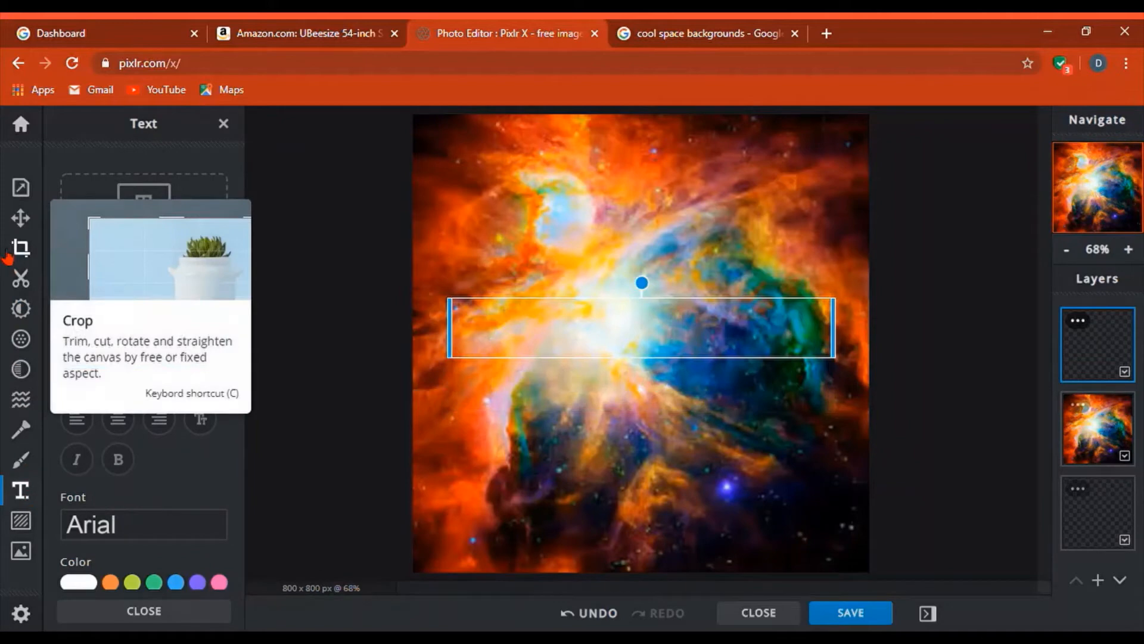
{"action": "type", "text": "K"}
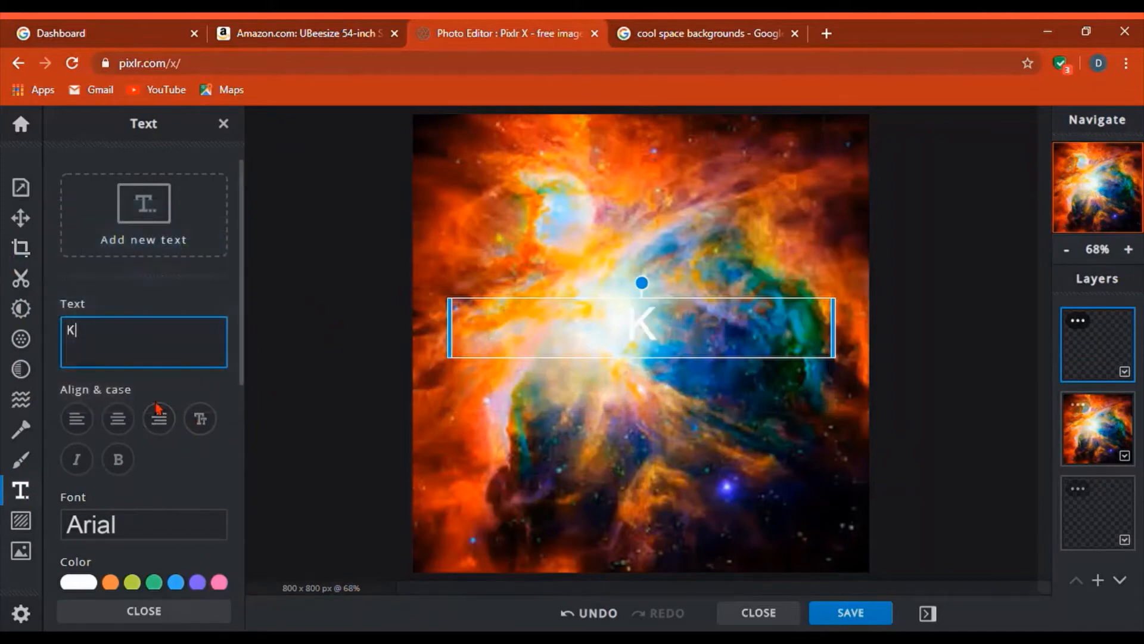
- Set the K in Amaranth at size 524, centred on the canvas and tilted
{"action": "scroll", "coordinate": [122, 468], "scroll_direction": "down", "scroll_amount": 2}
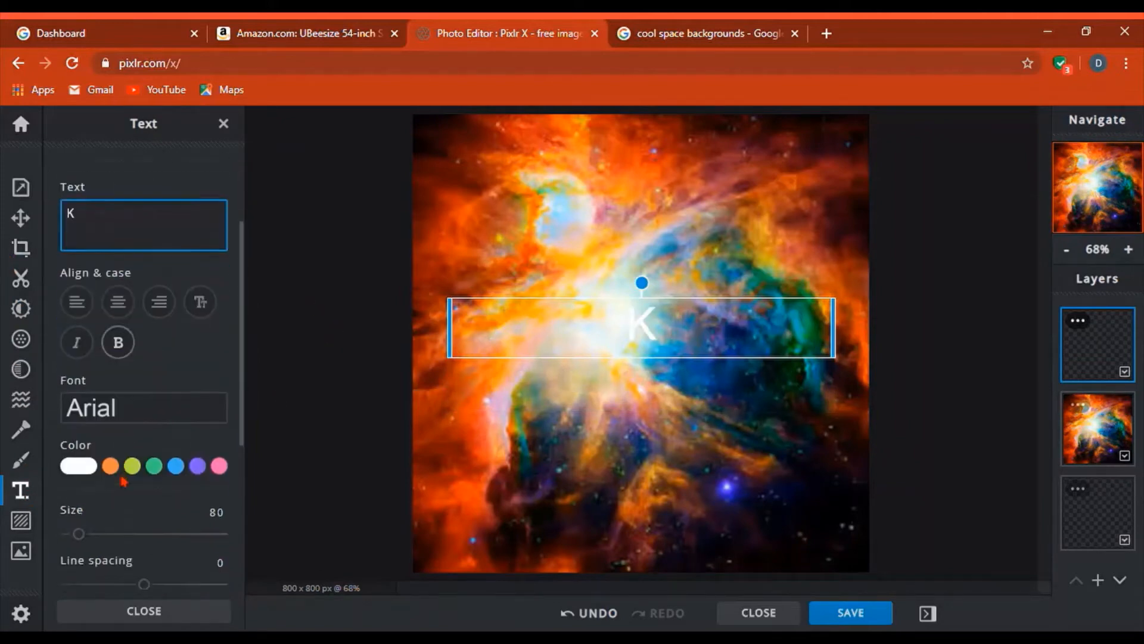
{"action": "left_click", "coordinate": [128, 409]}
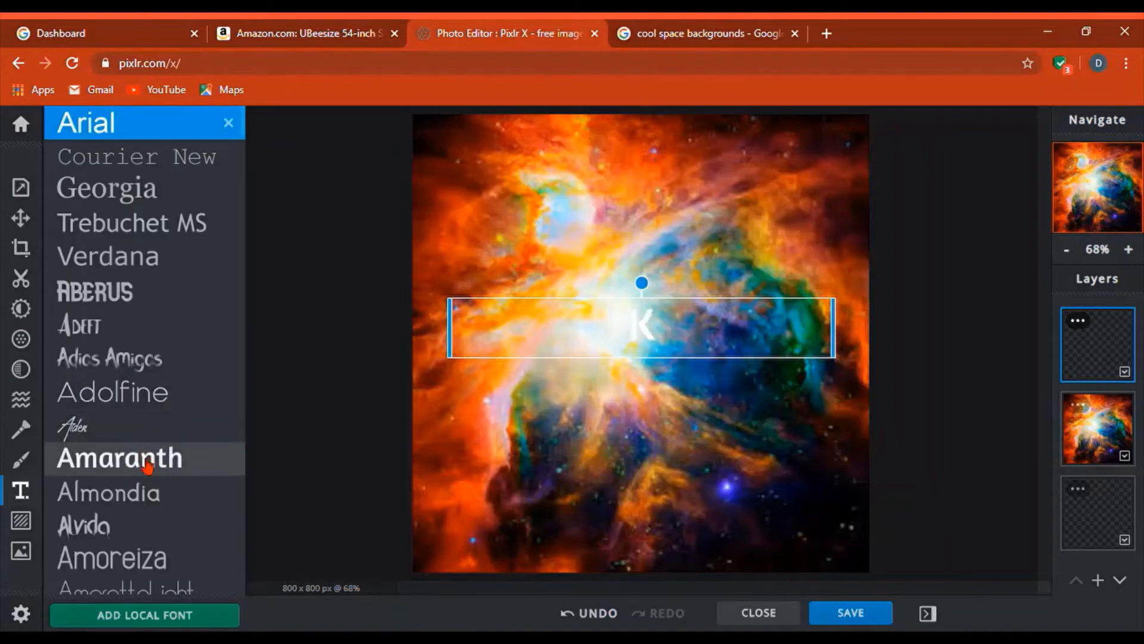
{"action": "left_click", "coordinate": [147, 464]}
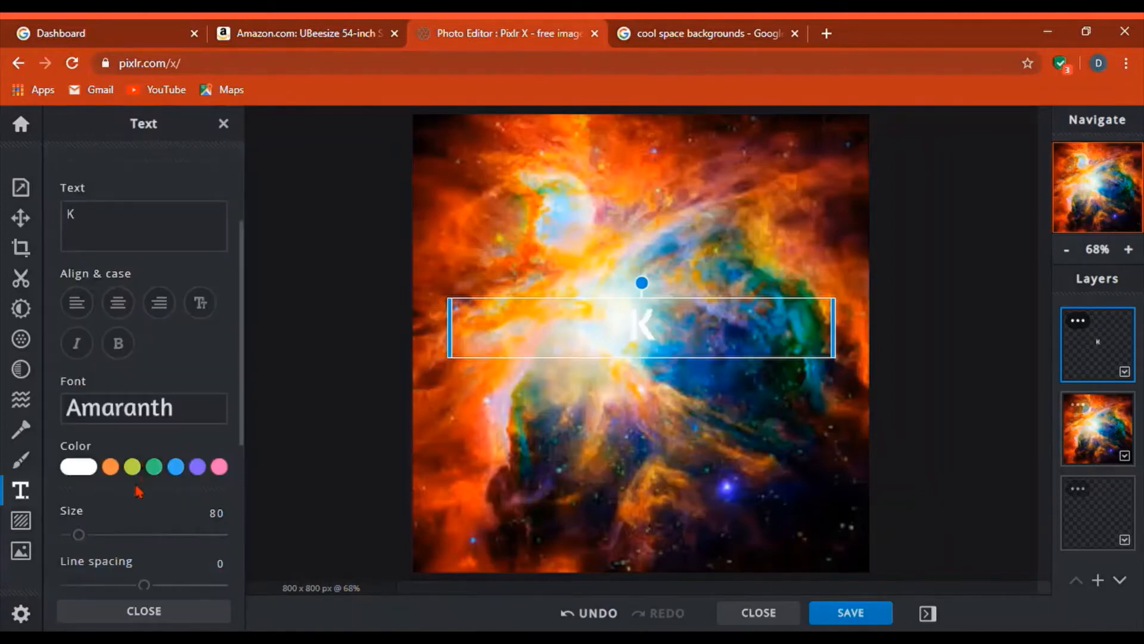
{"action": "left_click_drag", "start_coordinate": [87, 535], "coordinate": [148, 535]}
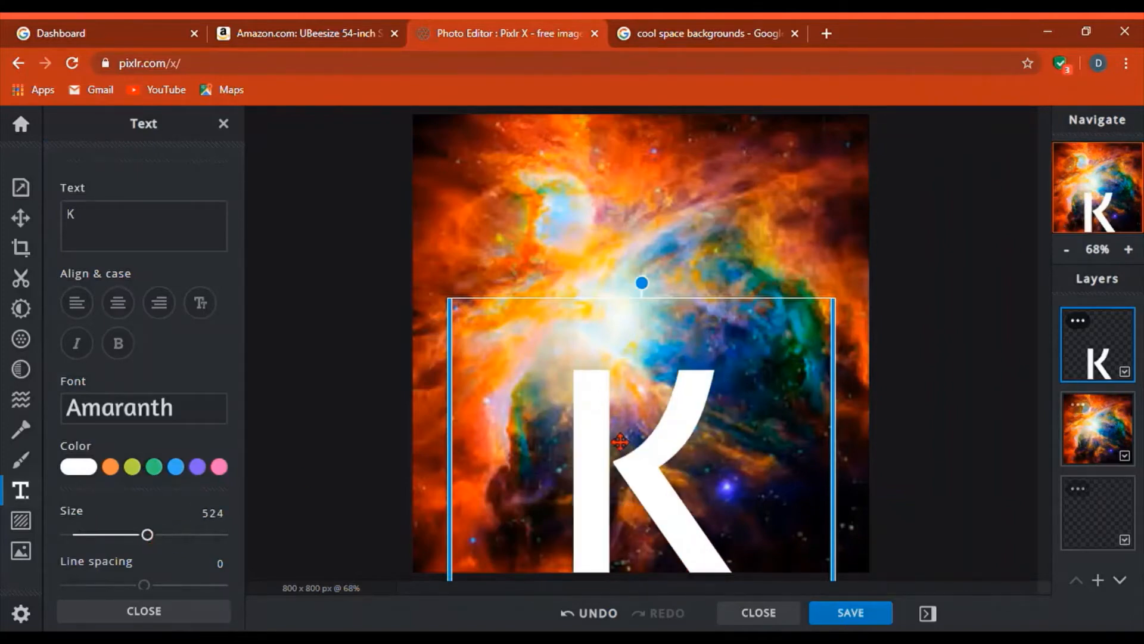
{"action": "left_click_drag", "start_coordinate": [621, 441], "coordinate": [618, 336]}
{"action": "left_click_drag", "start_coordinate": [652, 183], "coordinate": [620, 185]}
{"action": "scroll", "coordinate": [105, 525], "scroll_direction": "down", "scroll_amount": 1}
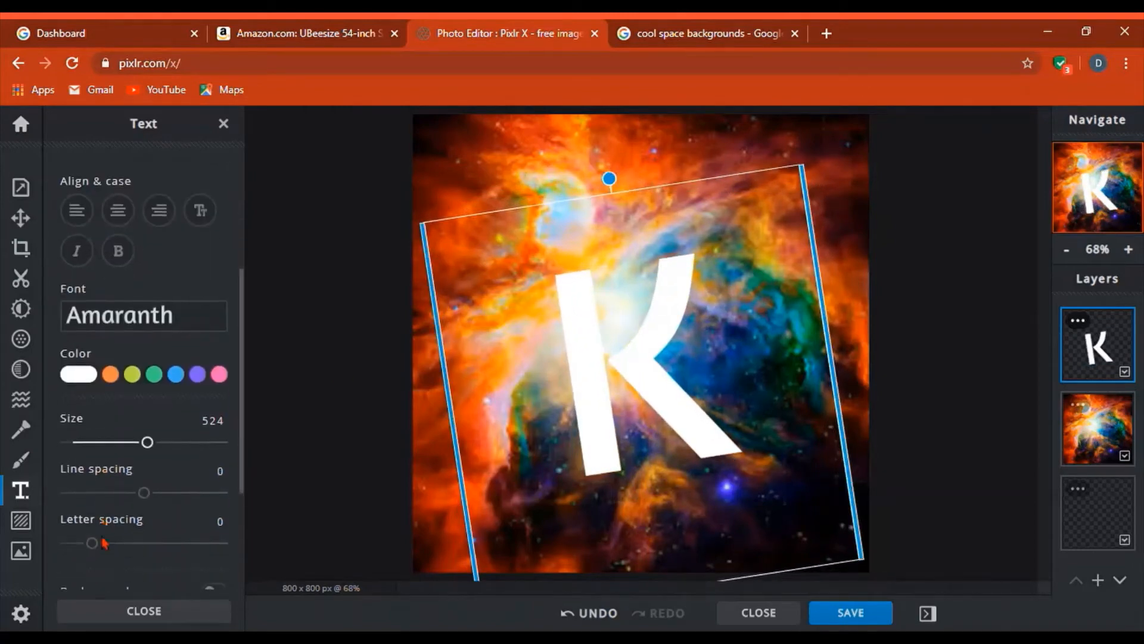
{"action": "scroll", "coordinate": [95, 541], "scroll_direction": "down", "scroll_amount": 2}
{"action": "scroll", "coordinate": [203, 516], "scroll_direction": "down", "scroll_amount": 1}
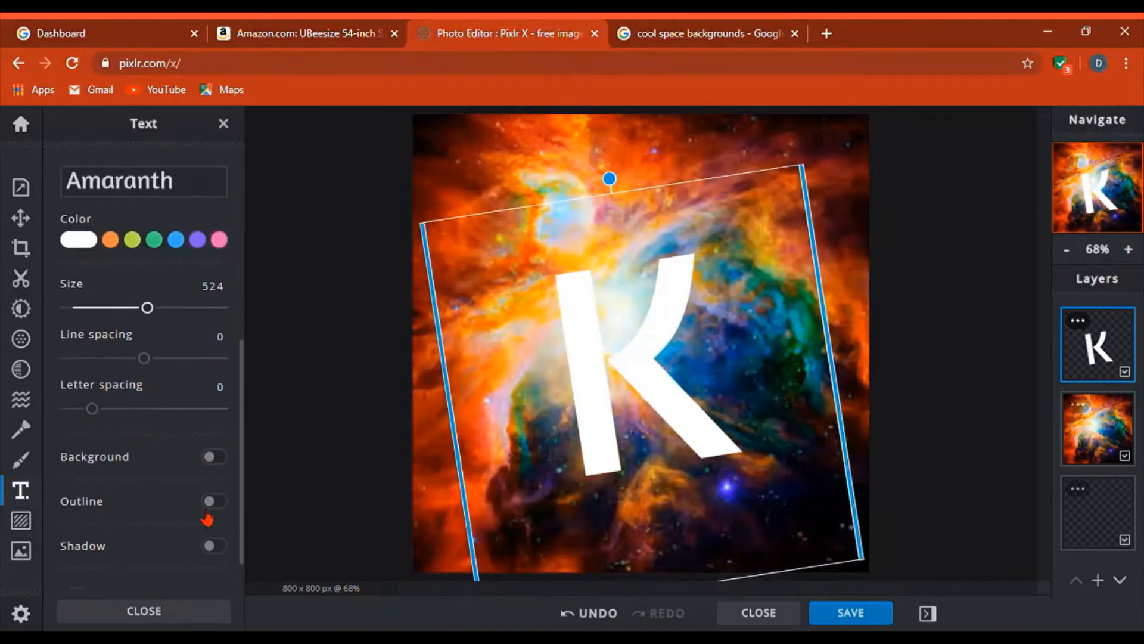
- Give the K a bright pink #FF00AA outline
{"action": "left_click", "coordinate": [211, 507]}
{"action": "scroll", "coordinate": [177, 545], "scroll_direction": "down", "scroll_amount": 3}
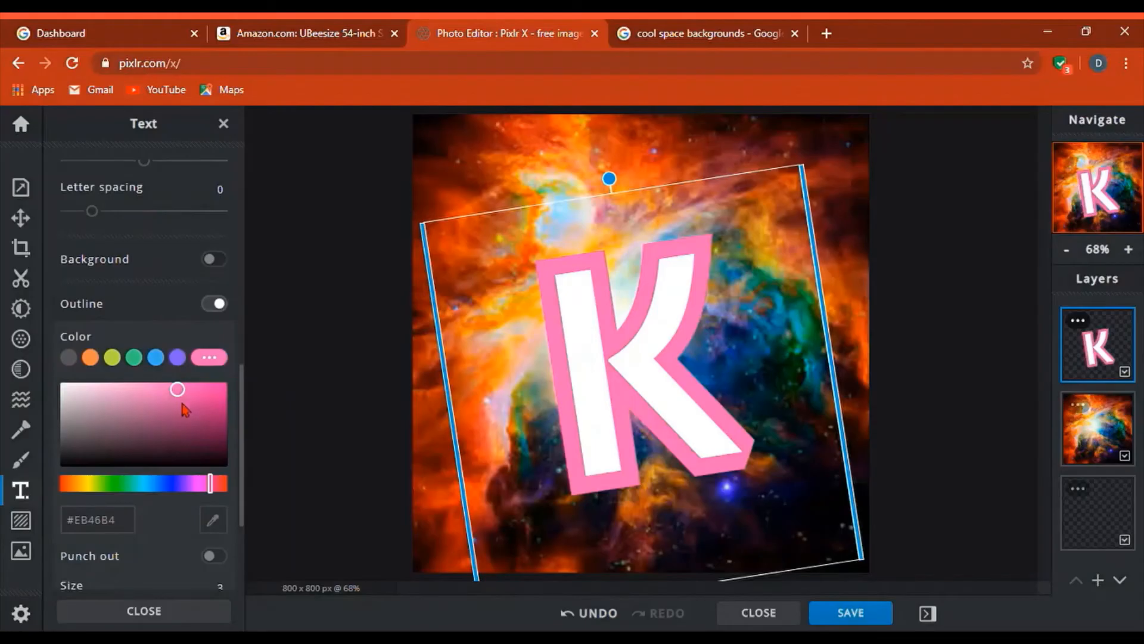
{"action": "scroll", "coordinate": [179, 396], "scroll_direction": "down", "scroll_amount": 3}
{"action": "left_click", "coordinate": [163, 233]}
{"action": "left_click_drag", "start_coordinate": [164, 239], "coordinate": [324, 141]}
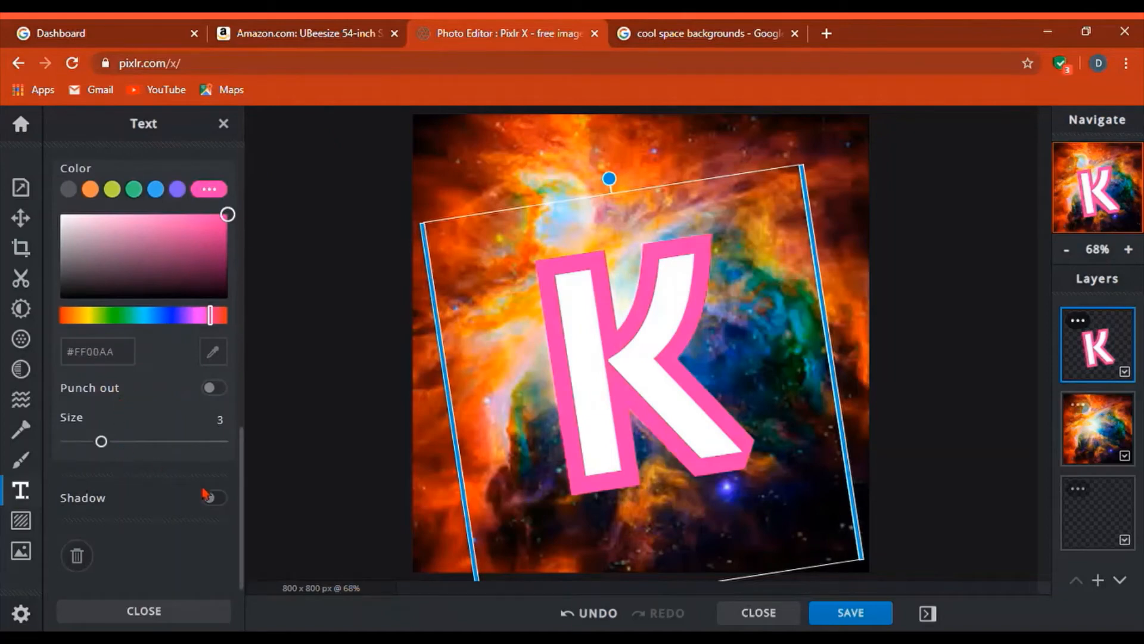
- Add a pink shadow to the K and move it slightly up and right
{"action": "left_click", "coordinate": [211, 498]}
{"action": "scroll", "coordinate": [143, 471], "scroll_direction": "down", "scroll_amount": 5}
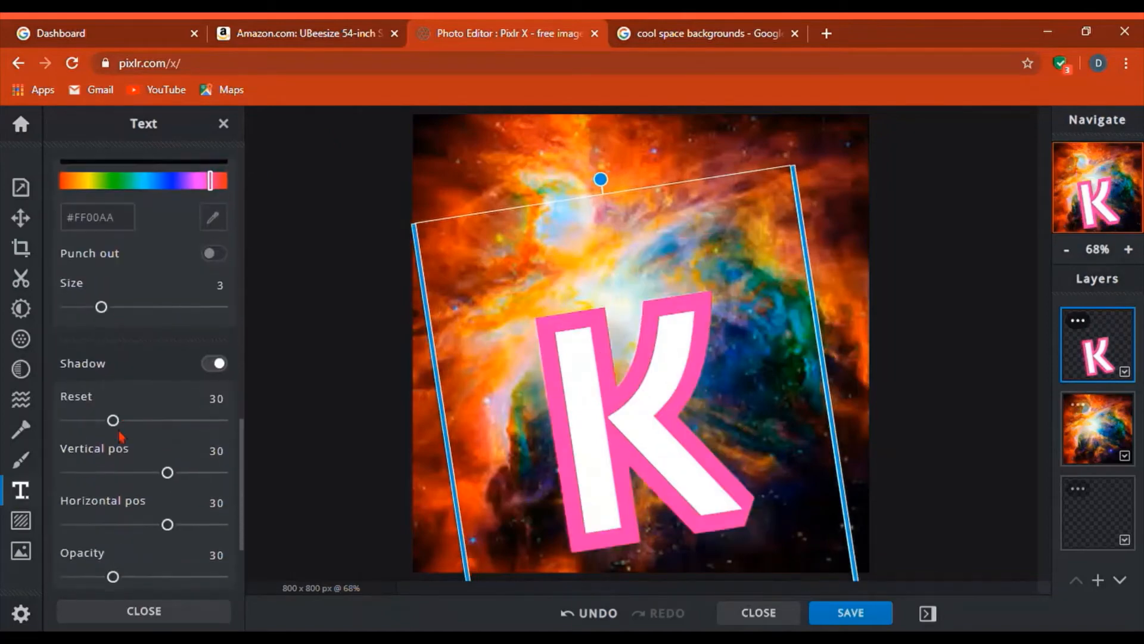
{"action": "left_click", "coordinate": [219, 489]}
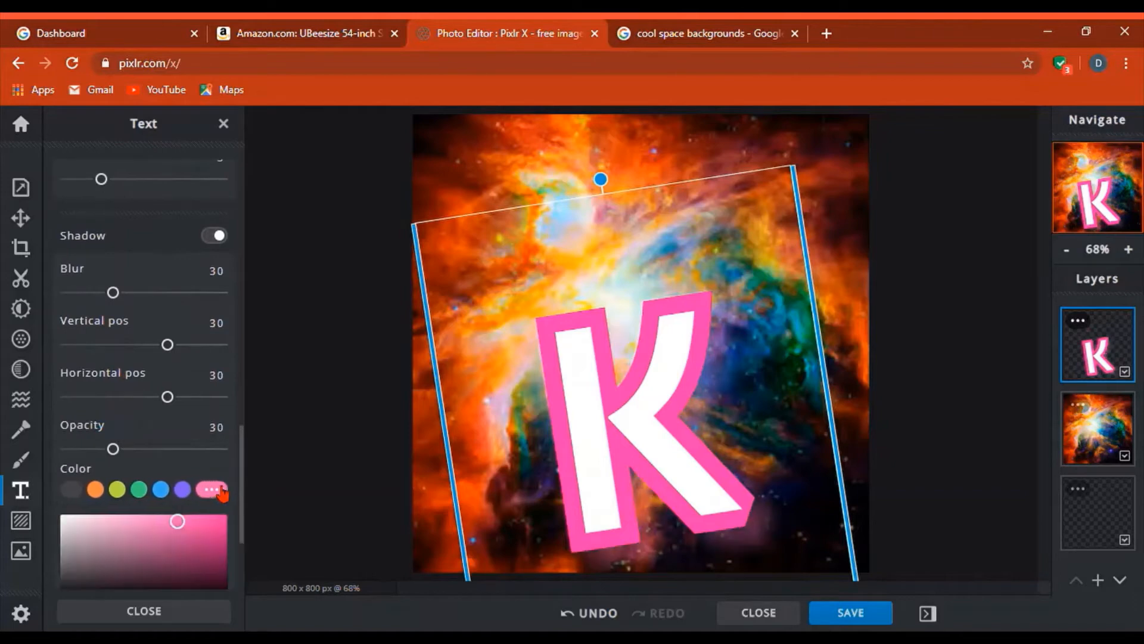
{"action": "left_click_drag", "start_coordinate": [196, 531], "coordinate": [227, 515]}
{"action": "scroll", "coordinate": [212, 508], "scroll_direction": "down", "scroll_amount": 3}
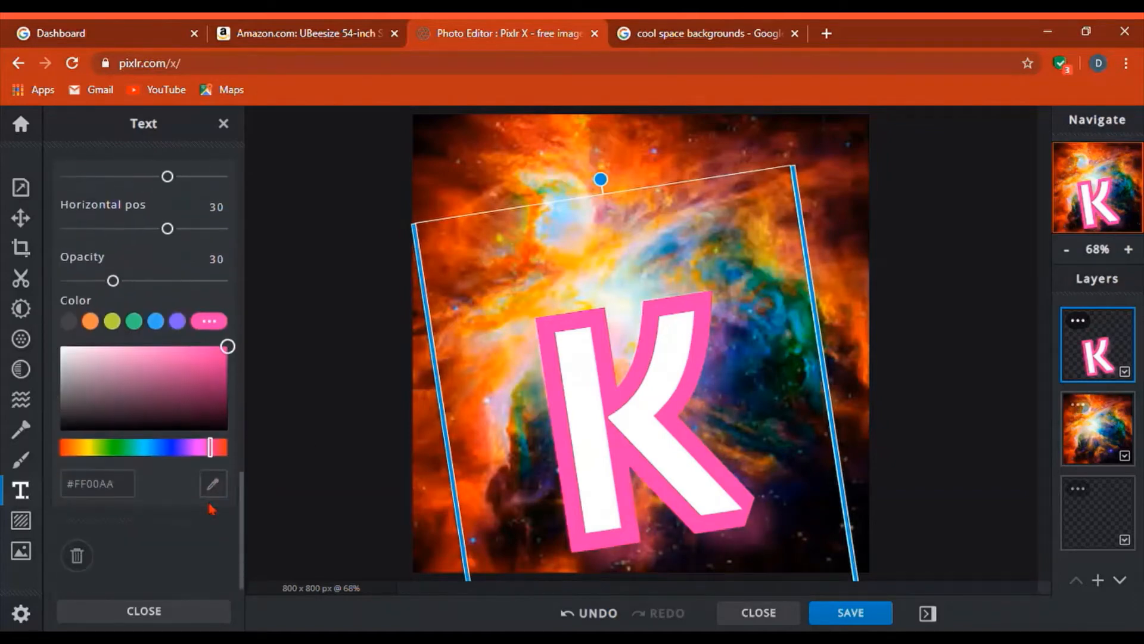
{"action": "scroll", "coordinate": [212, 468], "scroll_direction": "up", "scroll_amount": 10}
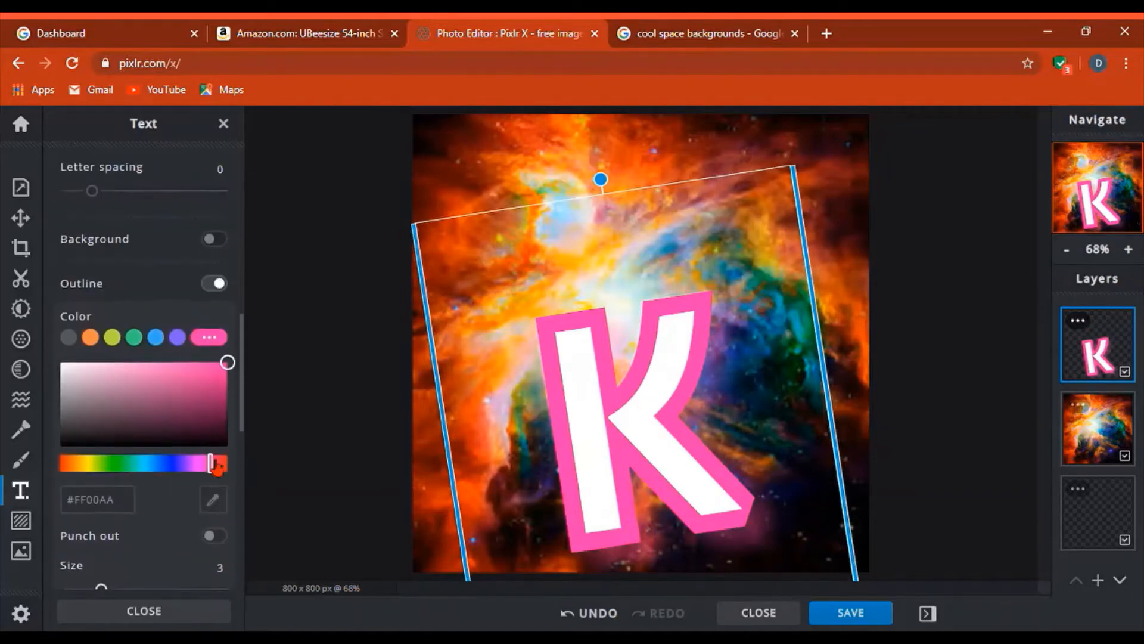
{"action": "left_click_drag", "start_coordinate": [646, 414], "coordinate": [639, 357]}
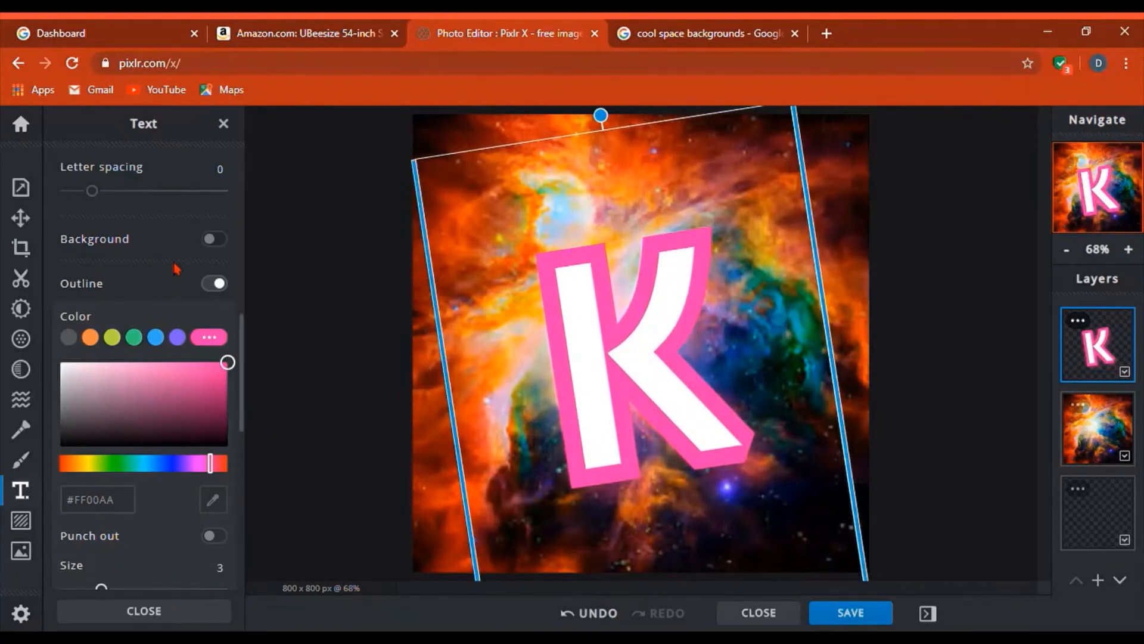
- Fill the K with hot pink
{"action": "scroll", "coordinate": [177, 269], "scroll_direction": "up", "scroll_amount": 4}
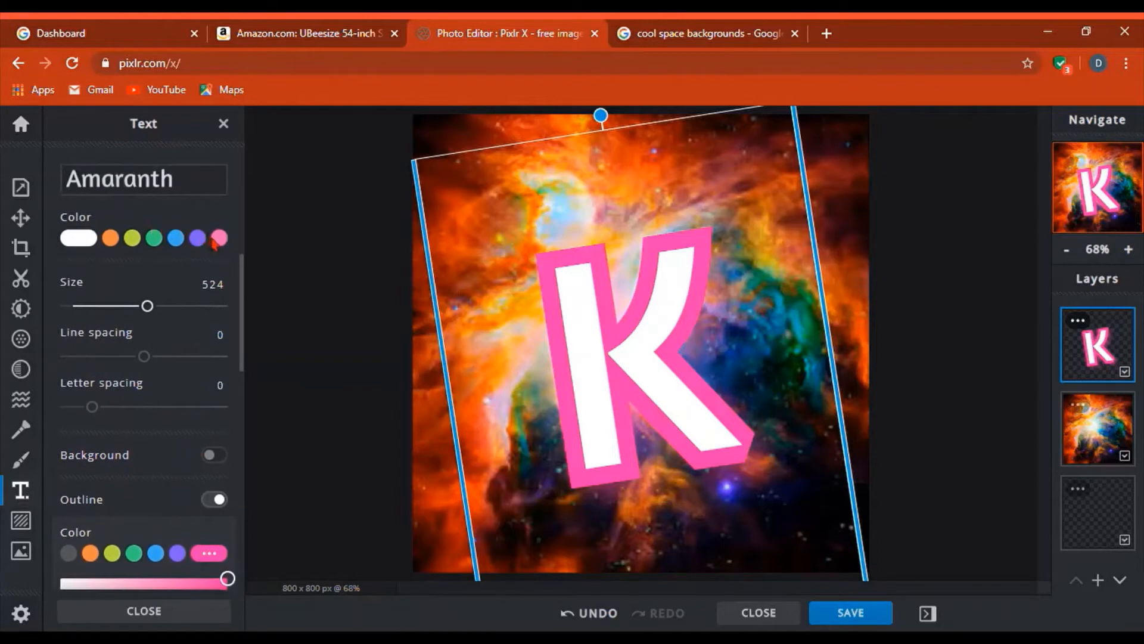
{"action": "left_click", "coordinate": [215, 241]}
{"action": "left_click_drag", "start_coordinate": [187, 298], "coordinate": [228, 262]}
- Try grey and orange outline colours and thin the outline to size 2
{"action": "scroll", "coordinate": [91, 468], "scroll_direction": "down", "scroll_amount": 4}
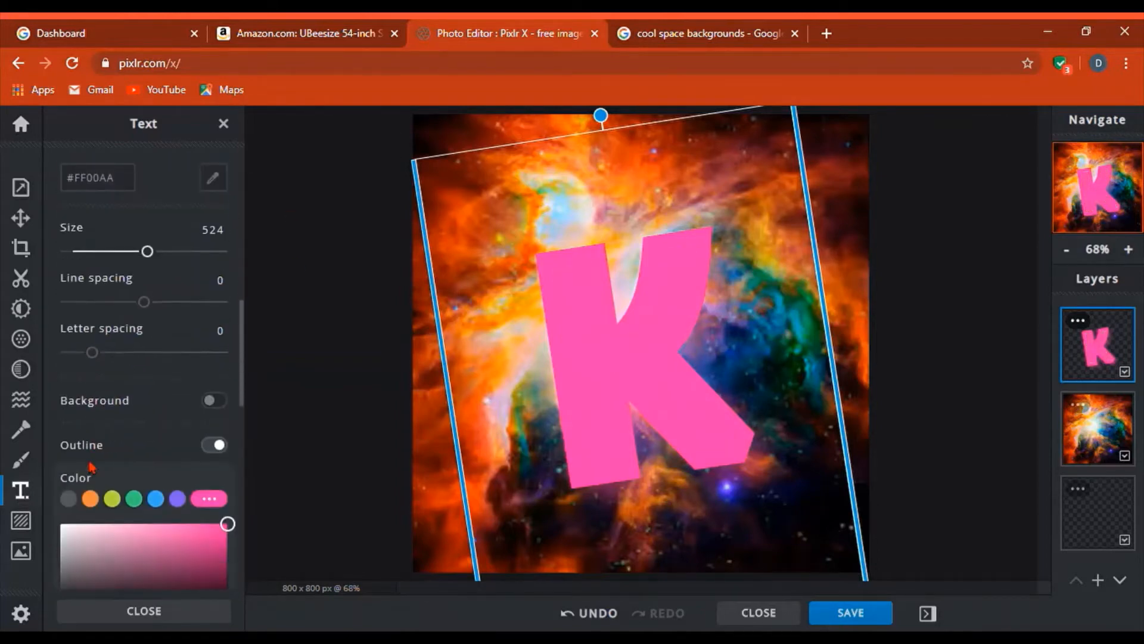
{"action": "scroll", "coordinate": [104, 530], "scroll_direction": "down", "scroll_amount": 2}
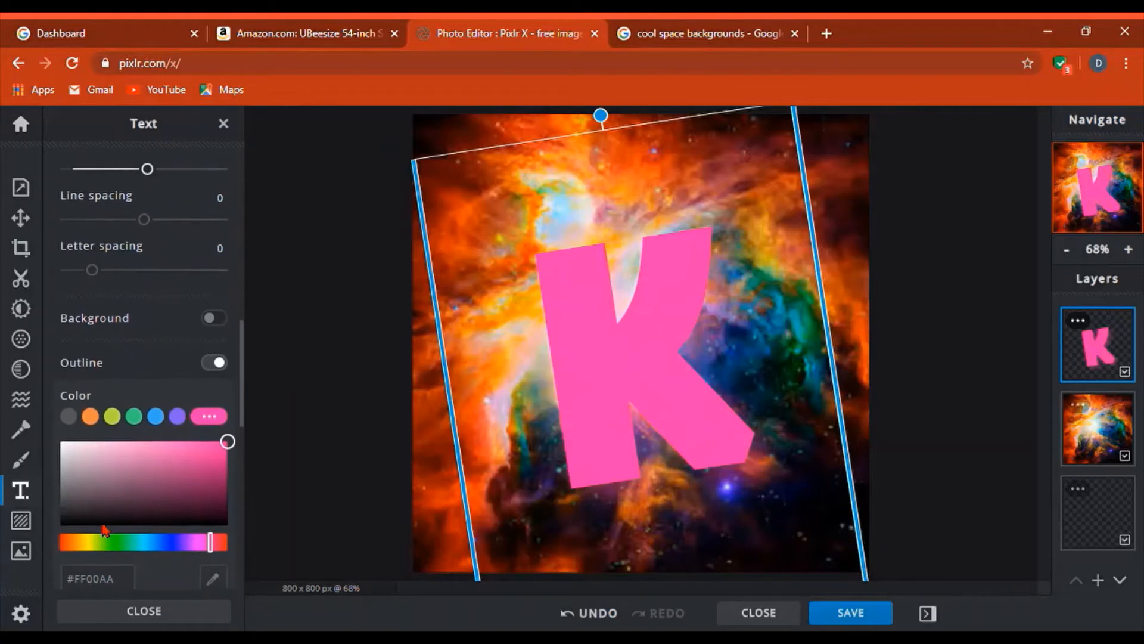
{"action": "left_click", "coordinate": [69, 416]}
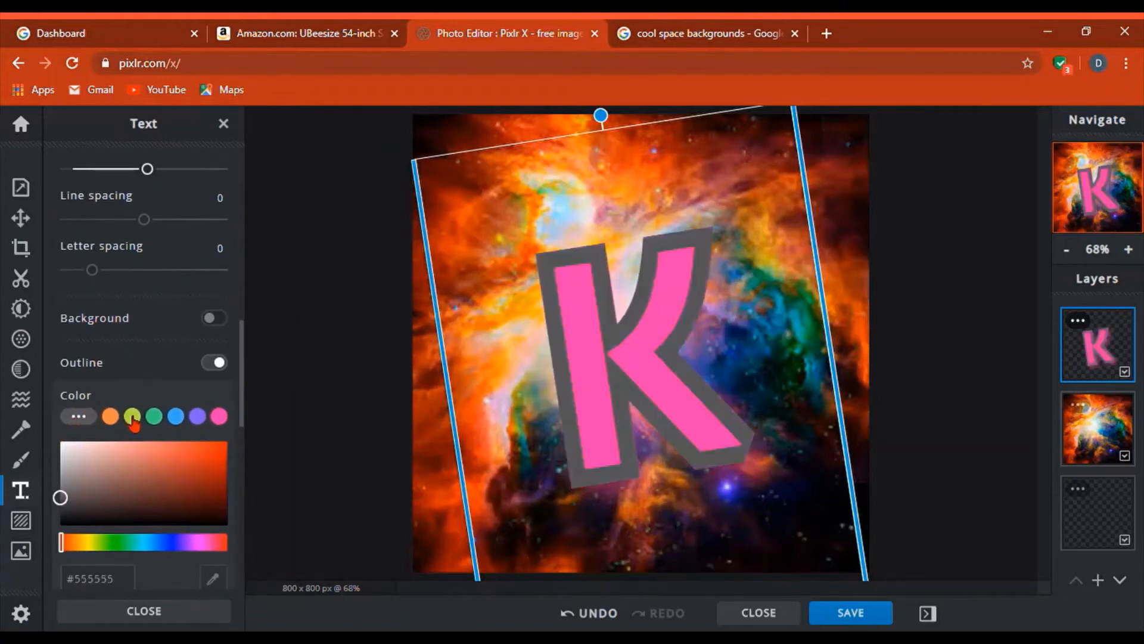
{"action": "scroll", "coordinate": [134, 424], "scroll_direction": "down", "scroll_amount": 5}
{"action": "scroll", "coordinate": [99, 335], "scroll_direction": "up", "scroll_amount": 2}
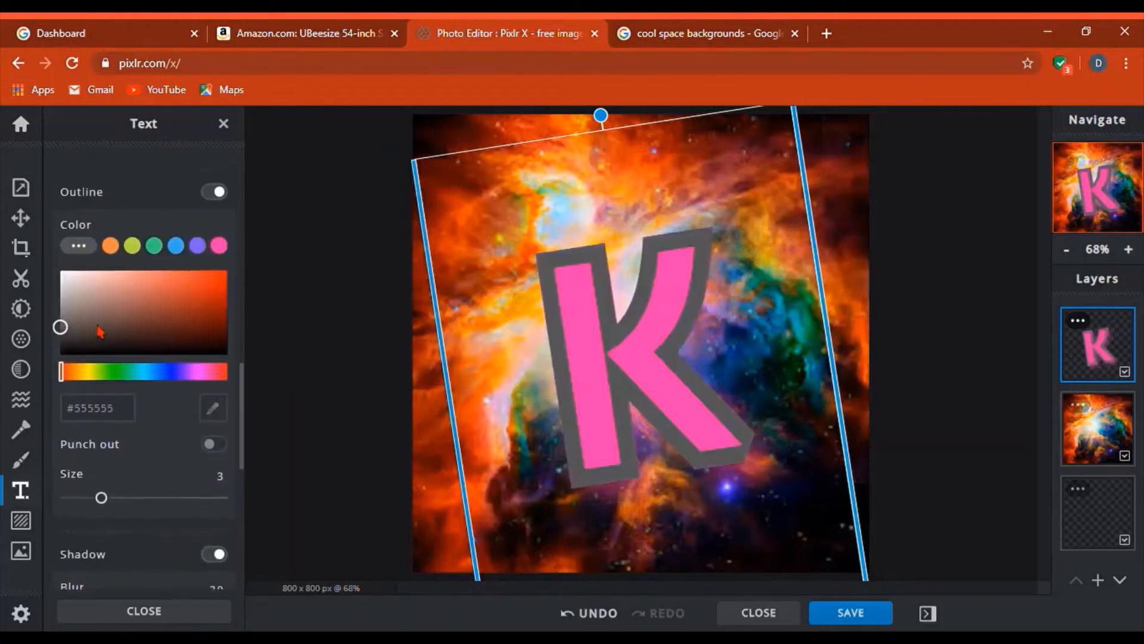
{"action": "left_click", "coordinate": [111, 246]}
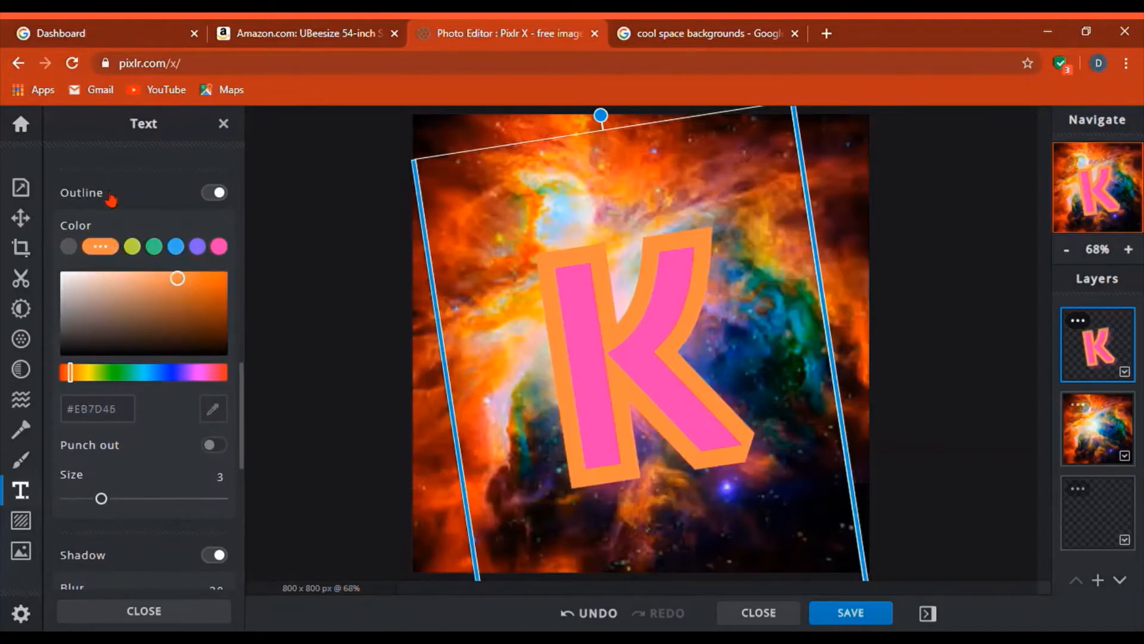
{"action": "scroll", "coordinate": [111, 199], "scroll_direction": "up", "scroll_amount": 1}
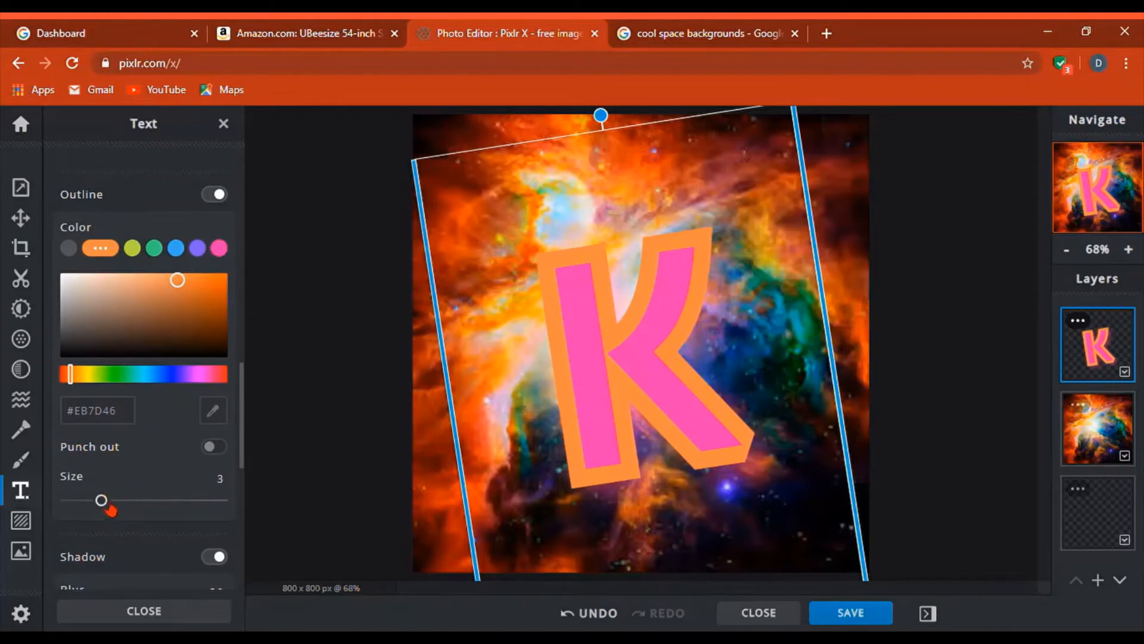
{"action": "mouse_move", "coordinate": [105, 503]}
{"action": "left_mouse_down"}
{"action": "mouse_move", "coordinate": [79, 504]}
{"action": "mouse_move", "coordinate": [90, 504]}
{"action": "left_mouse_up"}
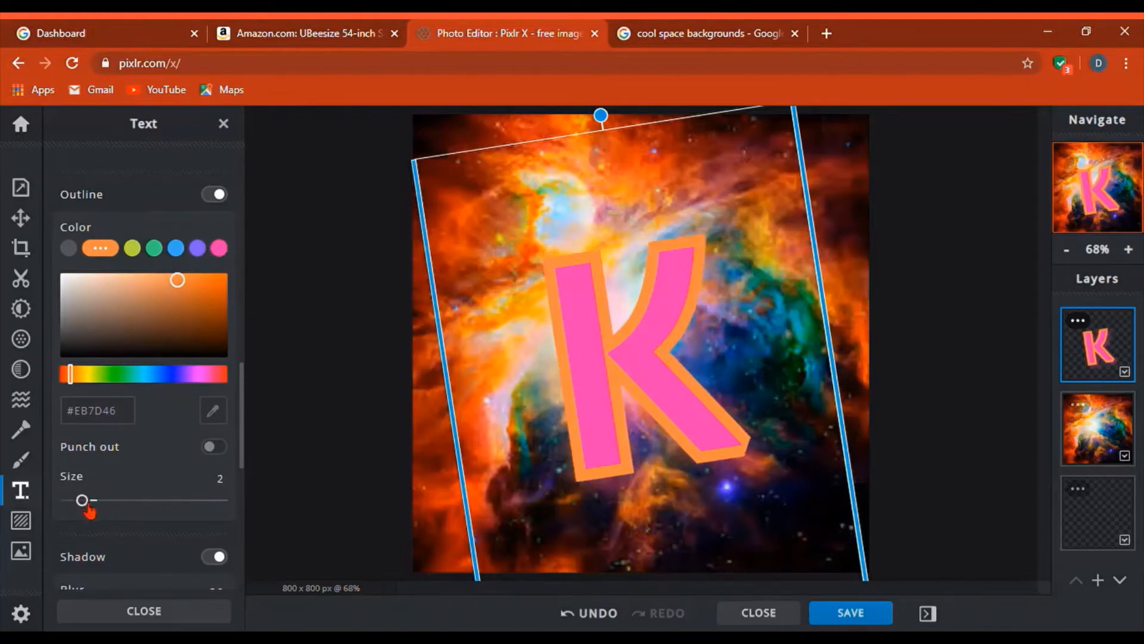
{"action": "scroll", "coordinate": [155, 312], "scroll_direction": "up", "scroll_amount": 1}
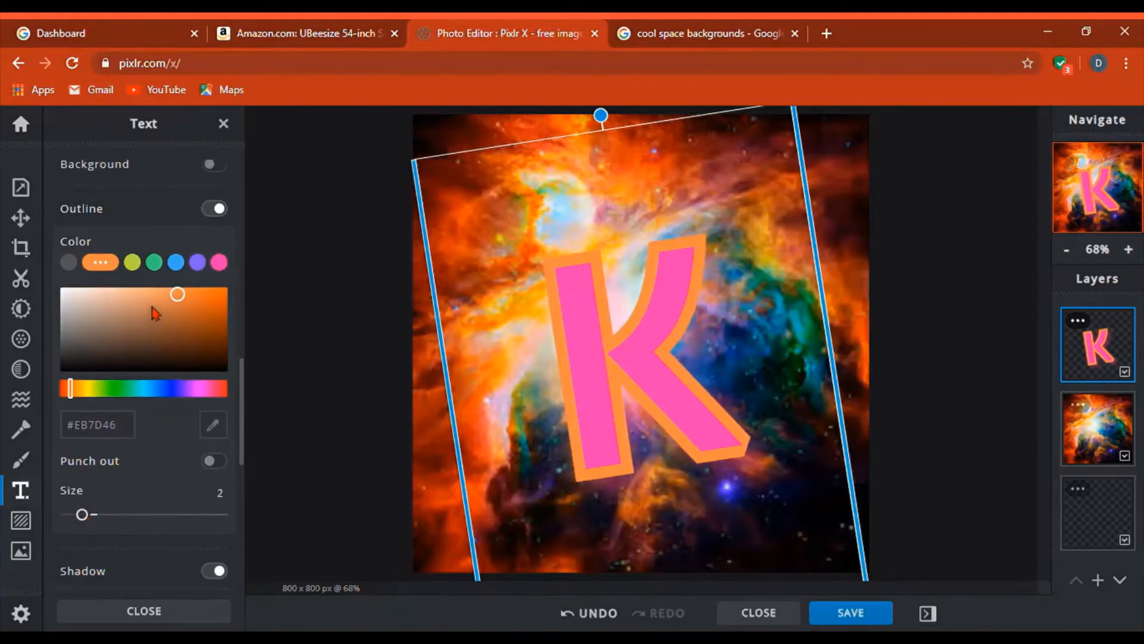
- Settle on a lighter #FA55C3 pink outline, testing Punch out before restoring the solid fill
{"action": "left_click", "coordinate": [154, 263]}
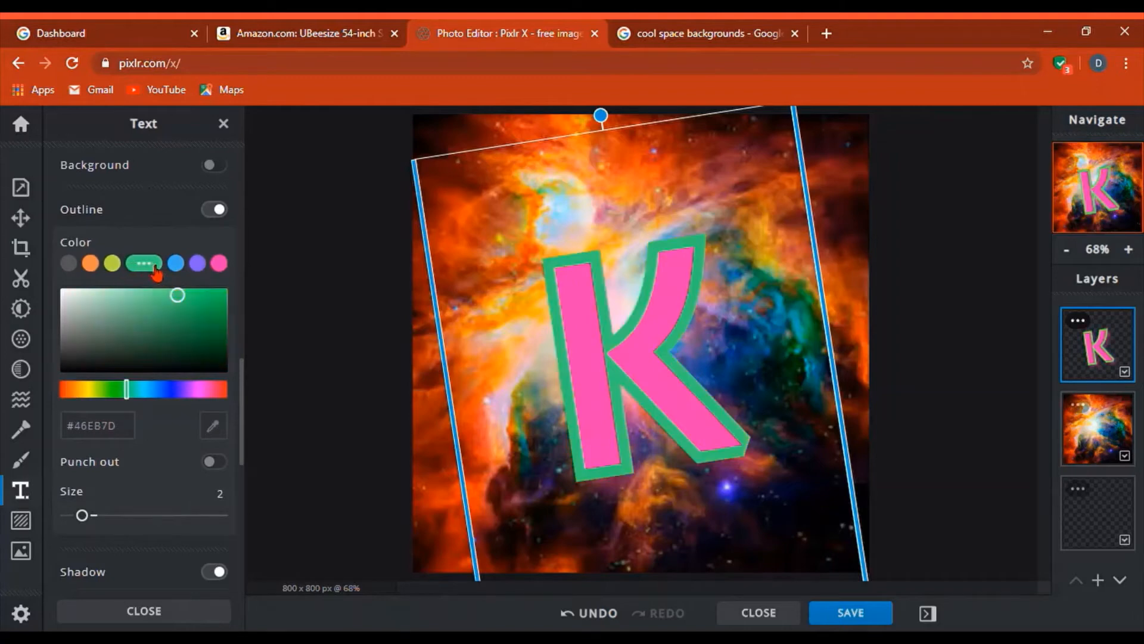
{"action": "left_click", "coordinate": [200, 263]}
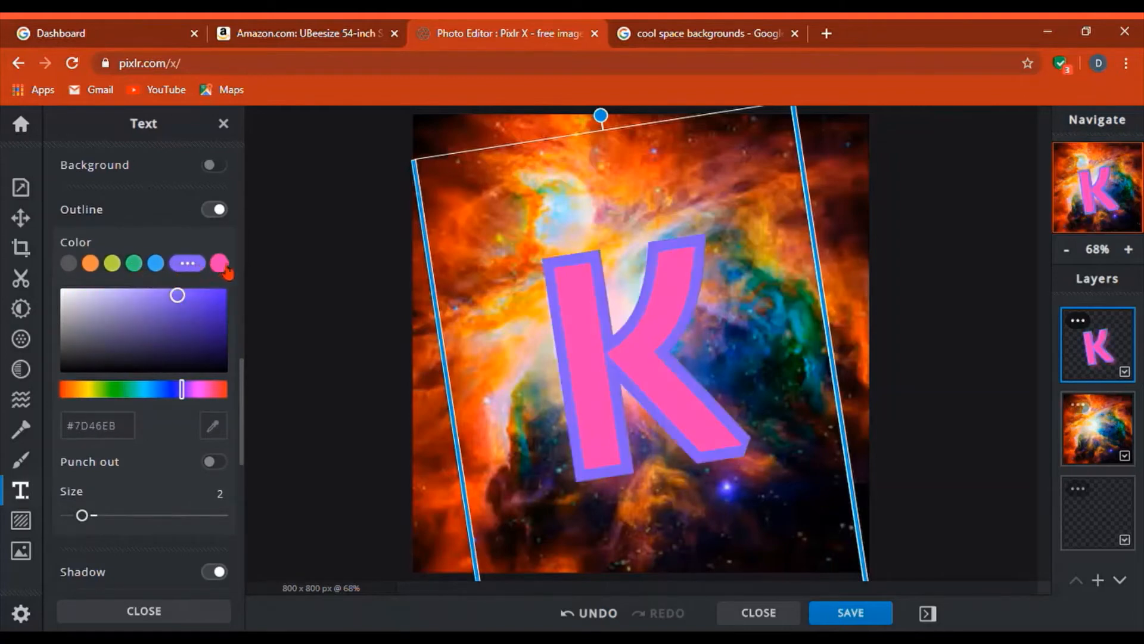
{"action": "left_click", "coordinate": [221, 264]}
{"action": "left_click_drag", "start_coordinate": [208, 305], "coordinate": [173, 297]}
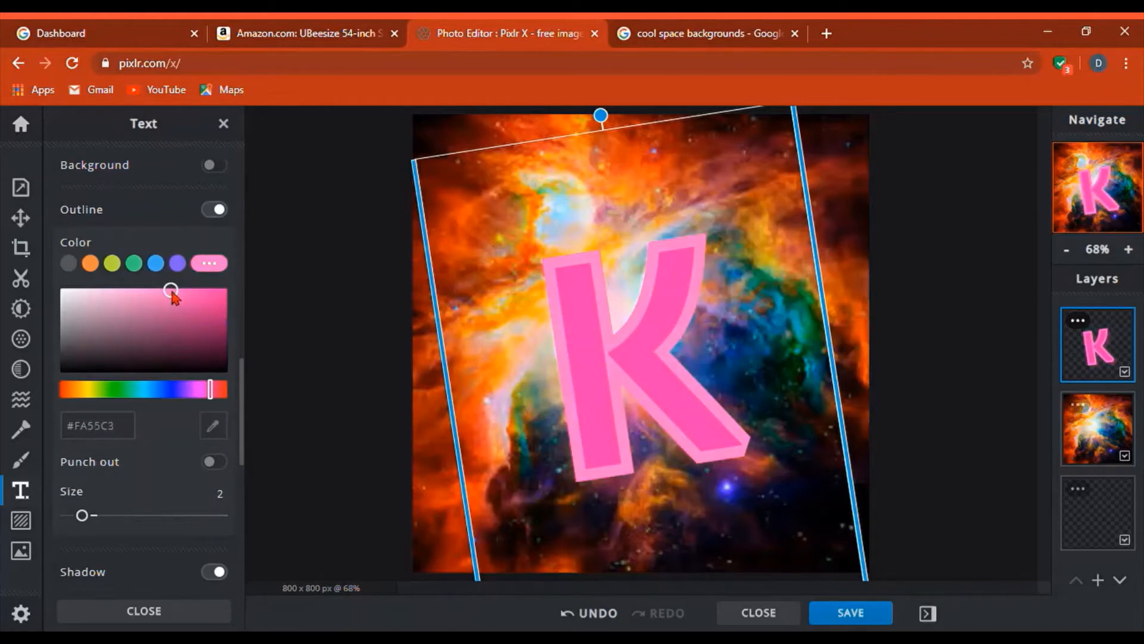
{"action": "left_click", "coordinate": [200, 462]}
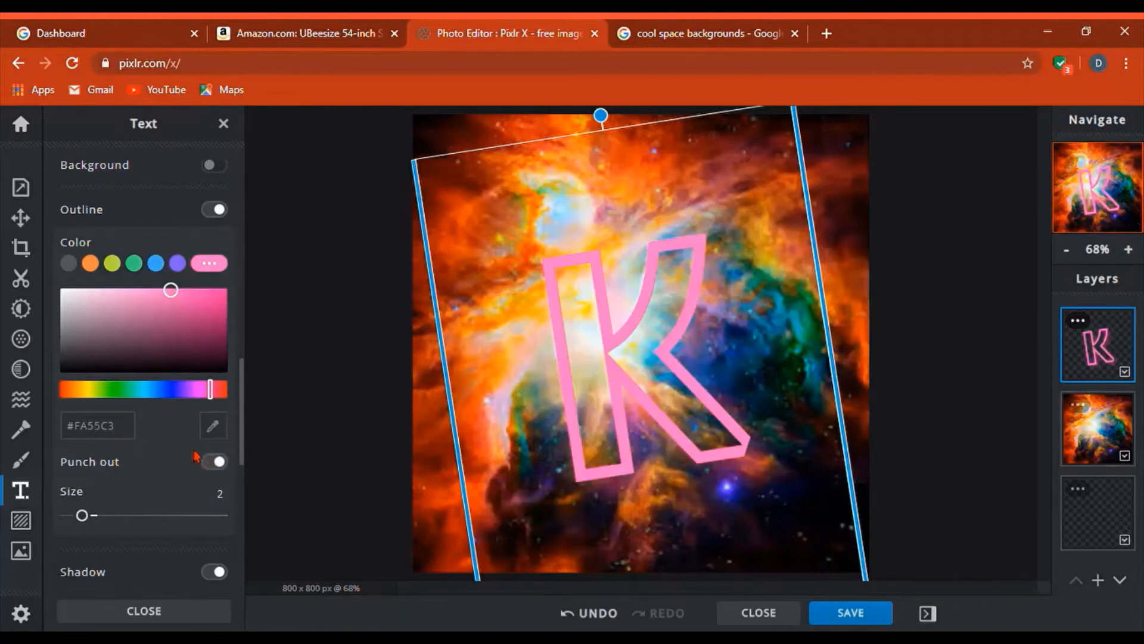
{"action": "left_click", "coordinate": [227, 471]}
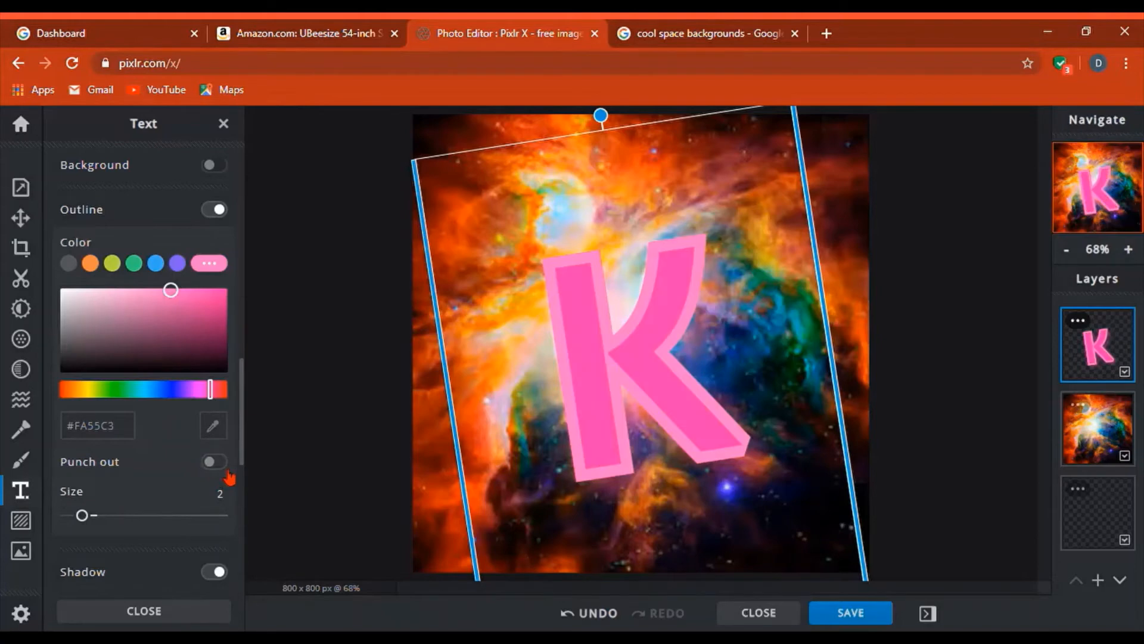
- Drag the pink outlined K slightly upward so it sits centred on the nebula, then deselect
{"action": "scroll", "coordinate": [287, 546], "scroll_direction": "down", "scroll_amount": 5}
{"action": "scroll", "coordinate": [307, 511], "scroll_direction": "up", "scroll_amount": 8}
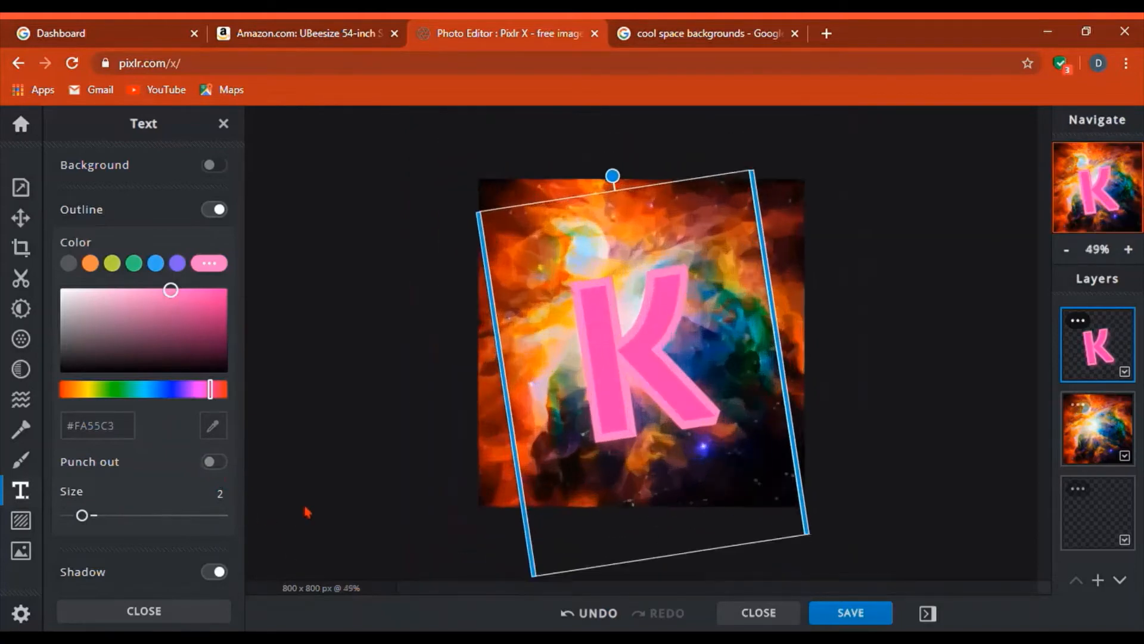
{"action": "scroll", "coordinate": [307, 511], "scroll_direction": "down", "scroll_amount": 6}
{"action": "scroll", "coordinate": [322, 480], "scroll_direction": "down", "scroll_amount": 2}
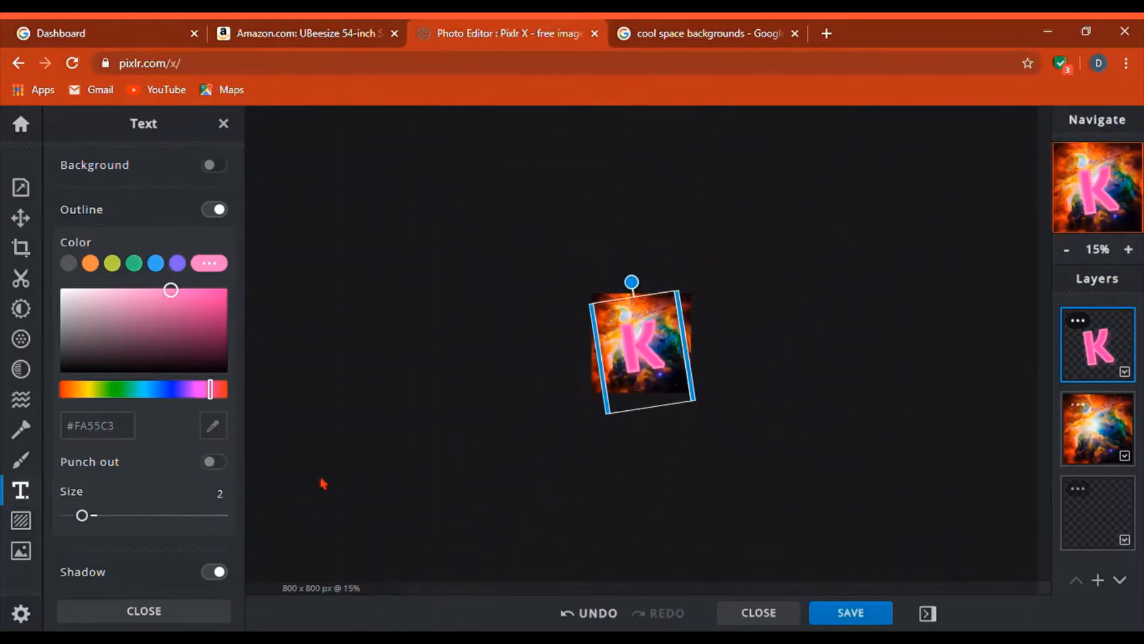
{"action": "scroll", "coordinate": [321, 480], "scroll_direction": "up", "scroll_amount": 5}
{"action": "scroll", "coordinate": [325, 479], "scroll_direction": "down", "scroll_amount": 1}
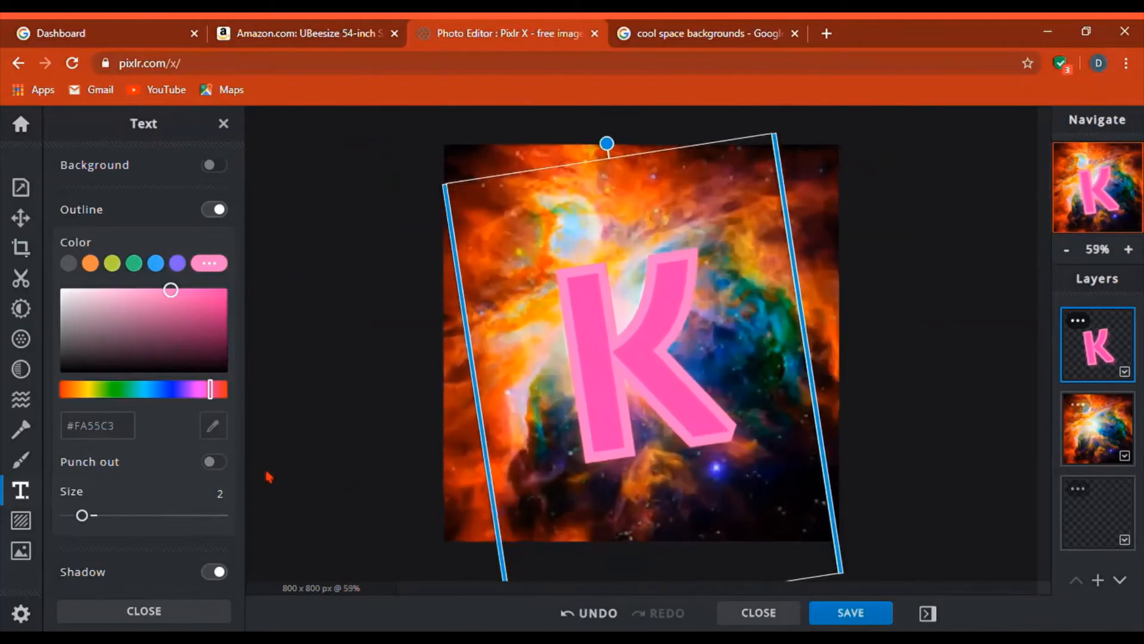
{"action": "scroll", "coordinate": [178, 493], "scroll_direction": "down", "scroll_amount": 4}
{"action": "scroll", "coordinate": [177, 493], "scroll_direction": "down", "scroll_amount": 4}
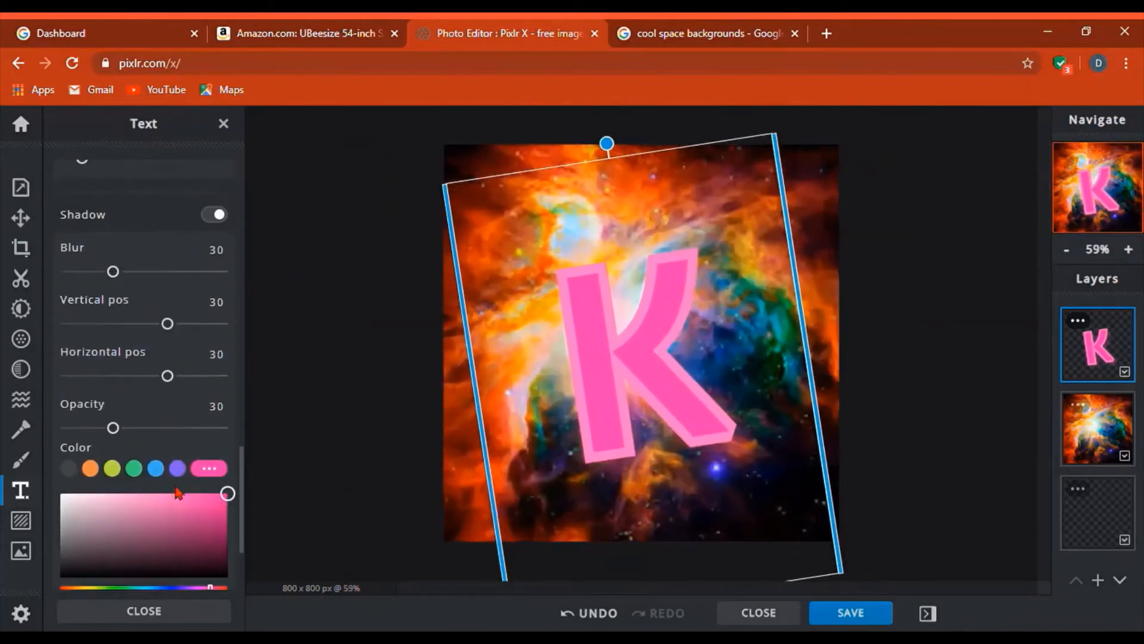
{"action": "scroll", "coordinate": [177, 492], "scroll_direction": "up", "scroll_amount": 8}
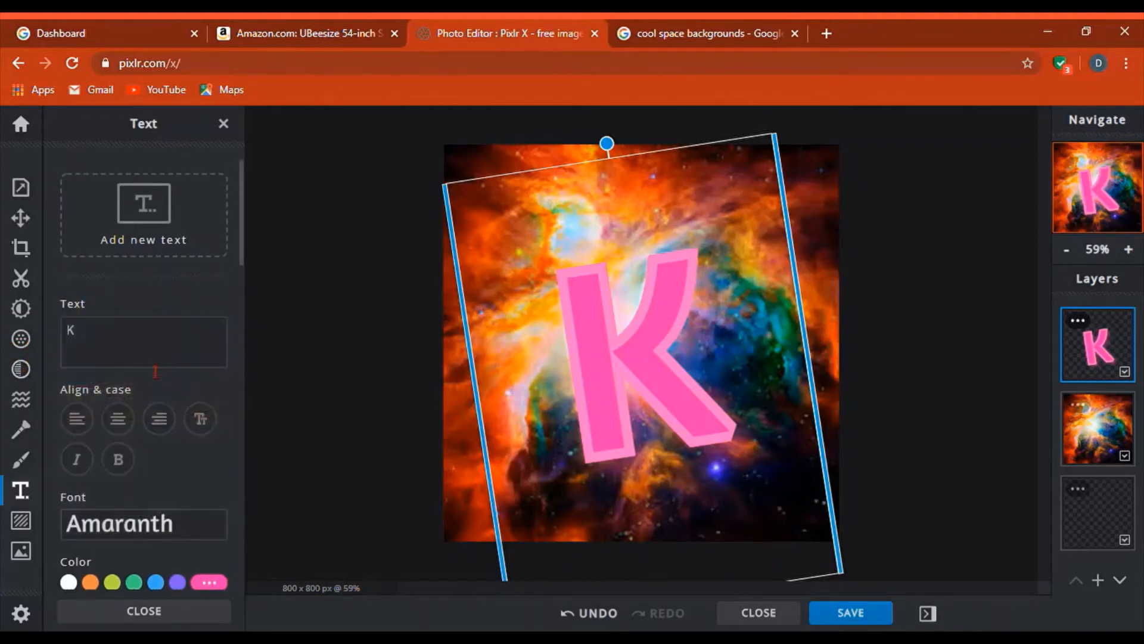
{"action": "left_click", "coordinate": [341, 466]}
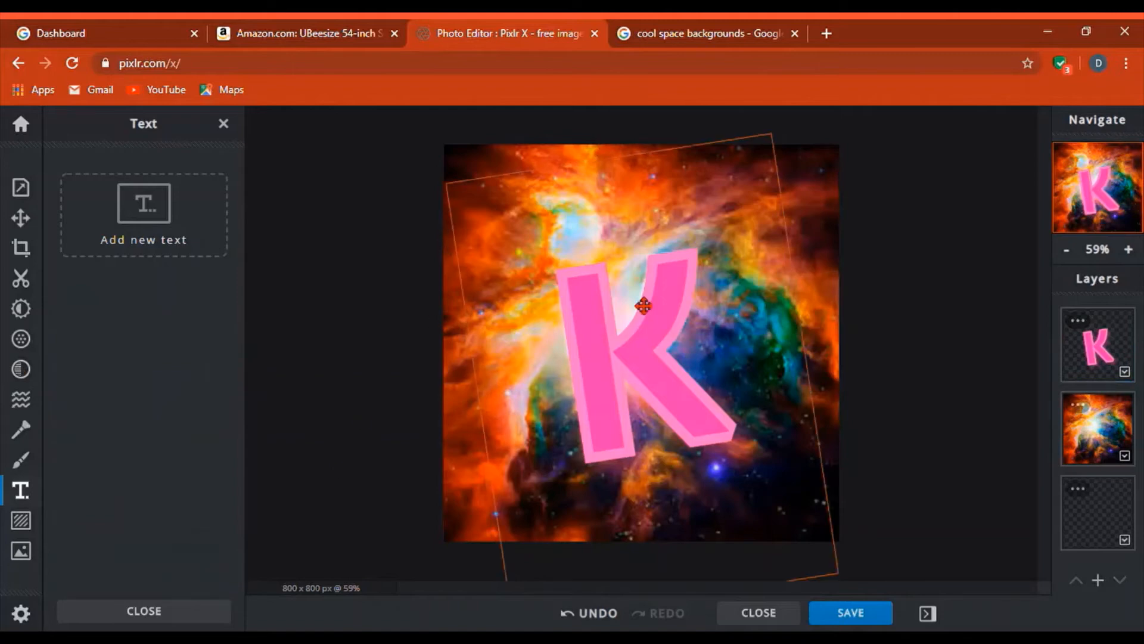
{"action": "left_click_drag", "start_coordinate": [649, 410], "coordinate": [650, 403]}
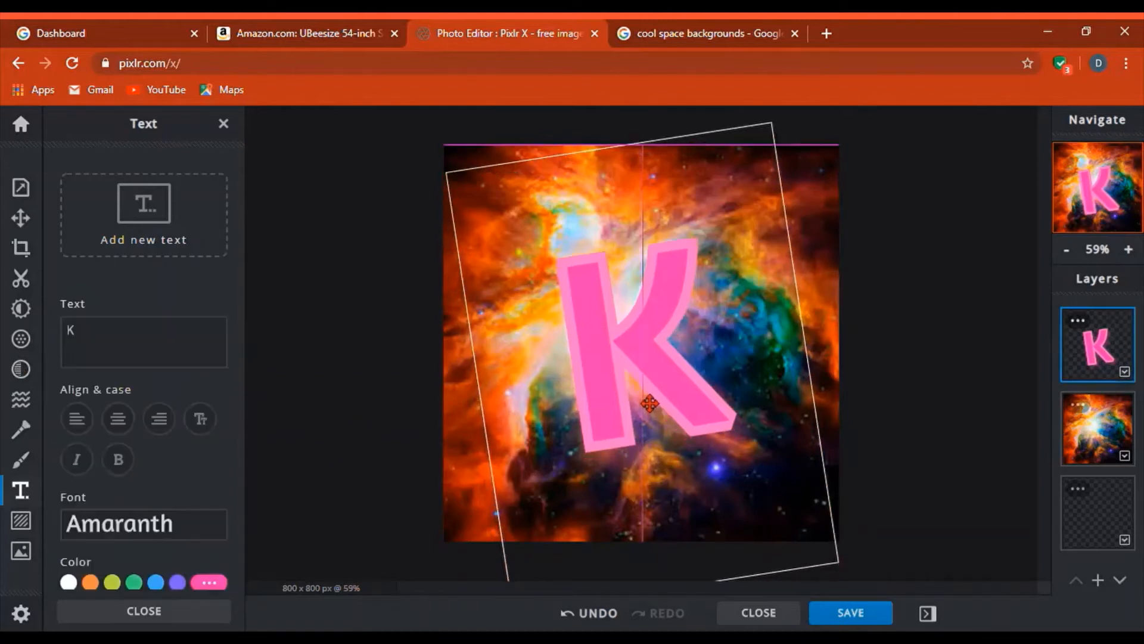
{"action": "left_click", "coordinate": [320, 403]}
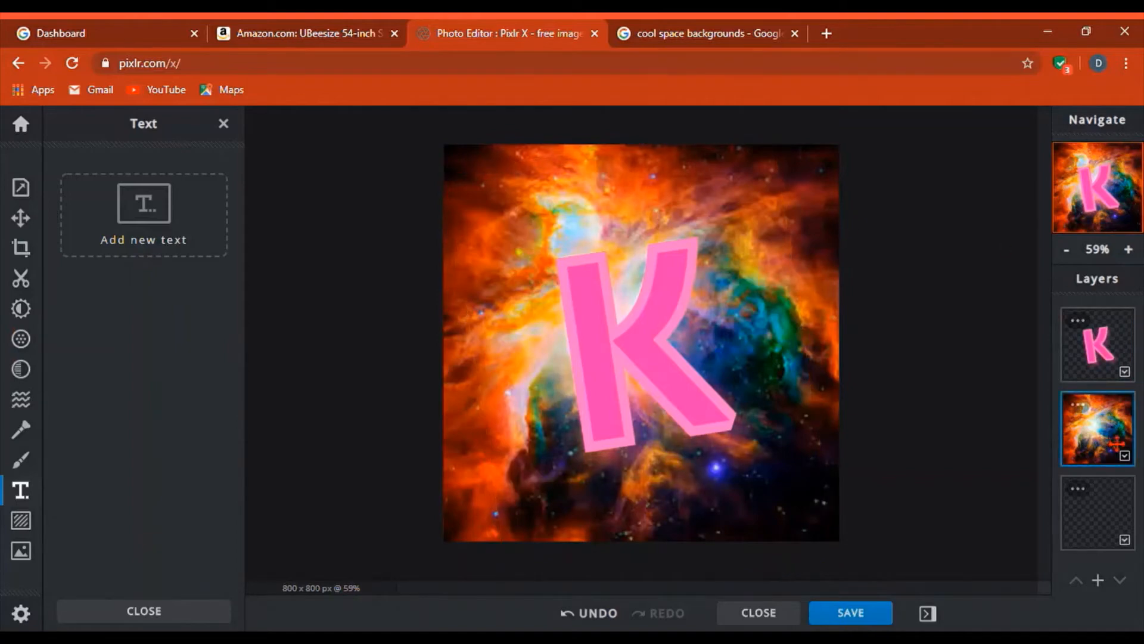
- Open the Adjust settings for the nebula and toggle Invert on, then back off
{"action": "left_click", "coordinate": [21, 308]}
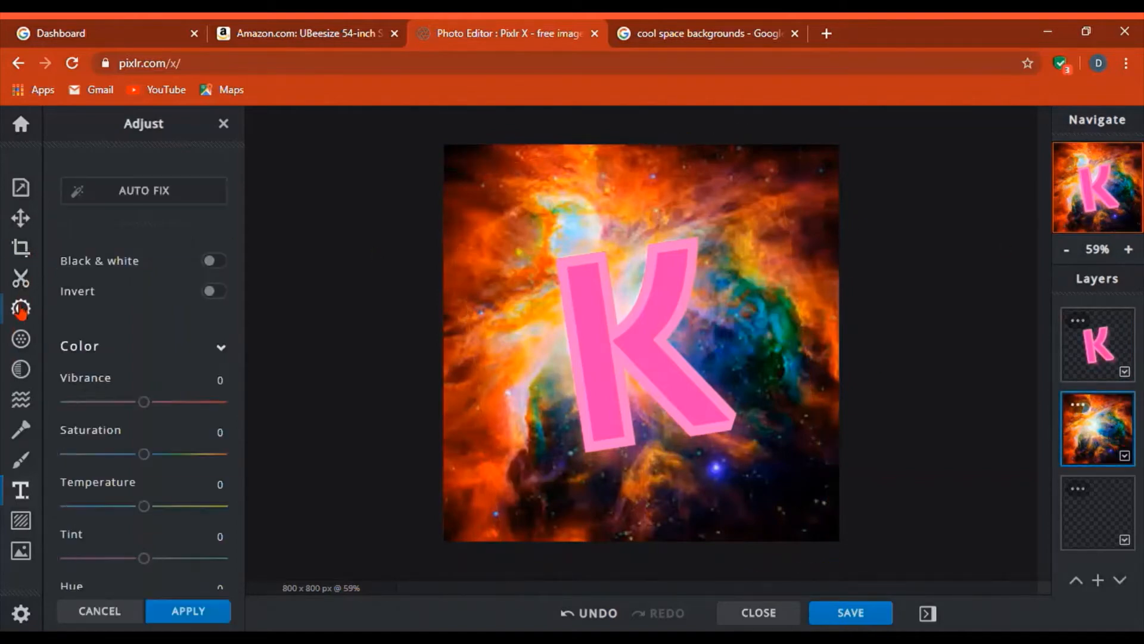
{"action": "left_click", "coordinate": [212, 292]}
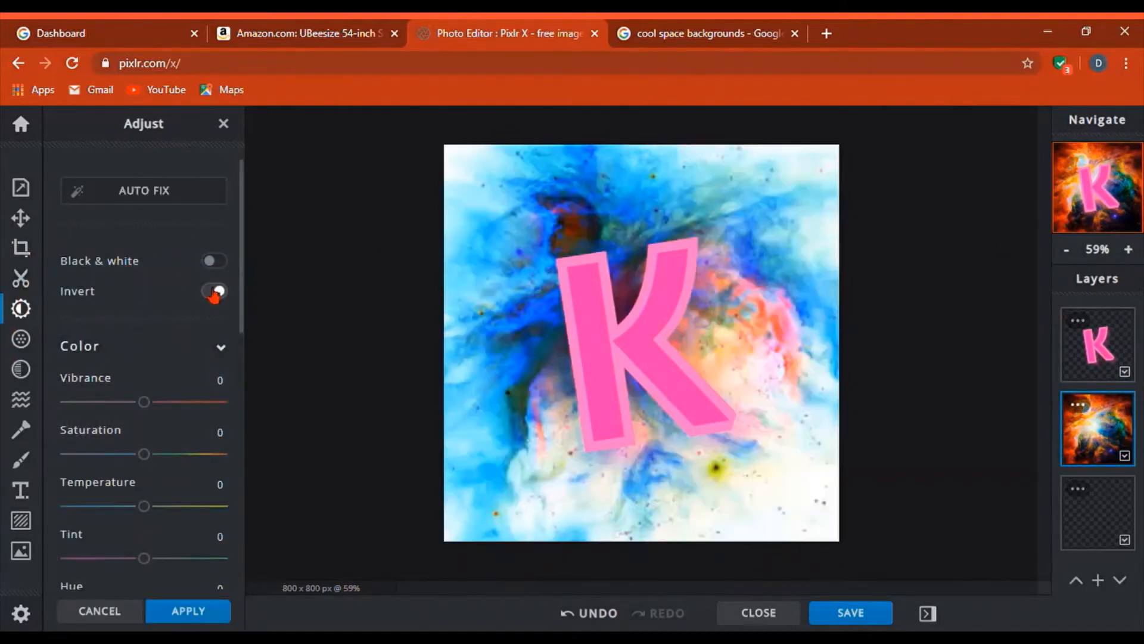
{"action": "left_click", "coordinate": [214, 292]}
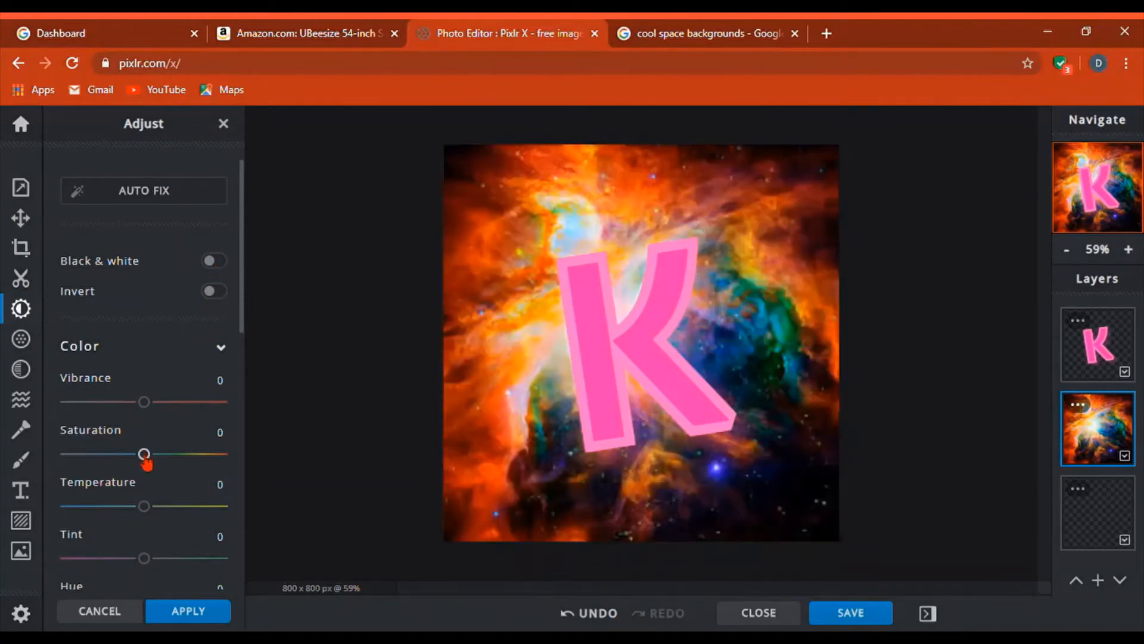
{"action": "scroll", "coordinate": [113, 562], "scroll_direction": "down", "scroll_amount": 2}
{"action": "scroll", "coordinate": [154, 507], "scroll_direction": "down", "scroll_amount": 2}
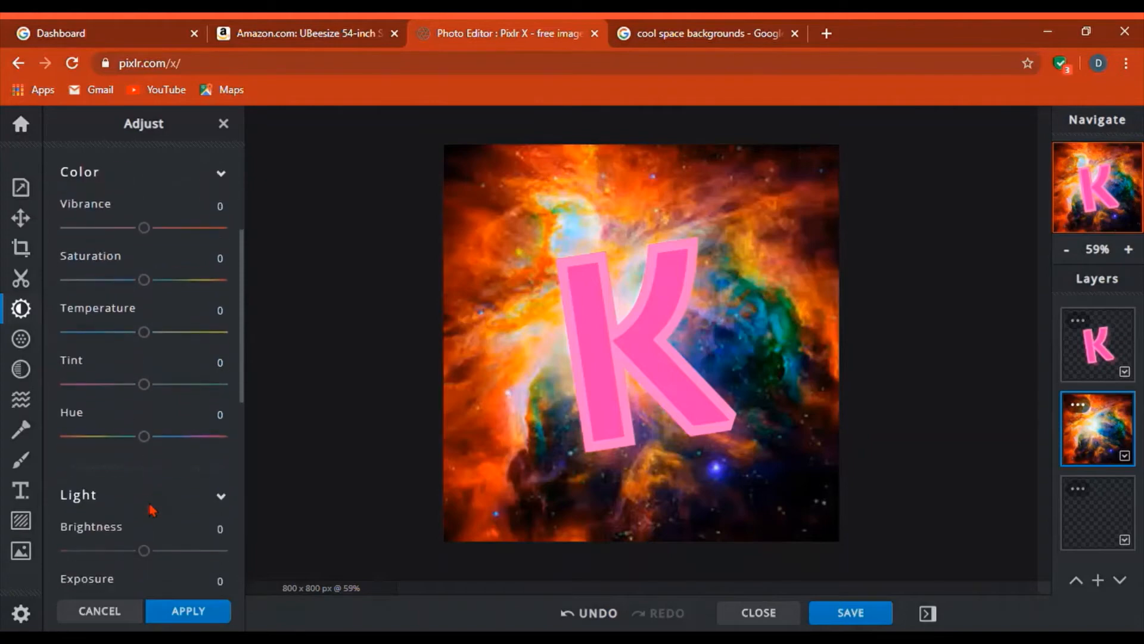
- Try Hue values from 180 to -180 and Tint -100, then reset Tint and Hue to 0
{"action": "left_click_drag", "start_coordinate": [152, 444], "coordinate": [288, 493]}
{"action": "left_click_drag", "start_coordinate": [204, 441], "coordinate": [63, 441]}
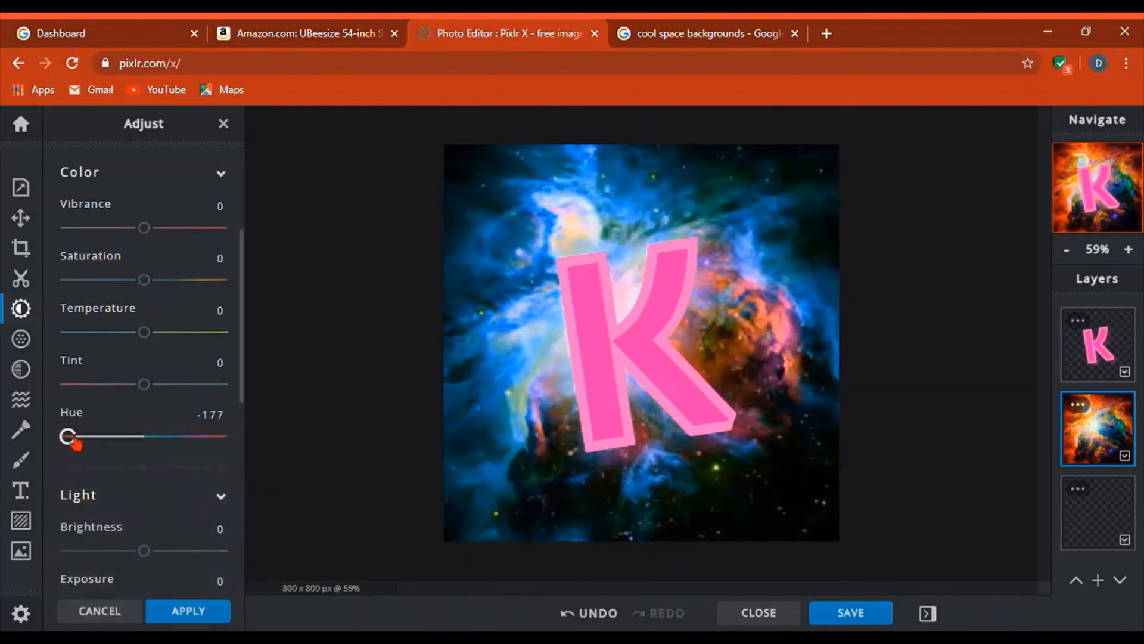
{"action": "left_click_drag", "start_coordinate": [82, 390], "coordinate": [18, 545]}
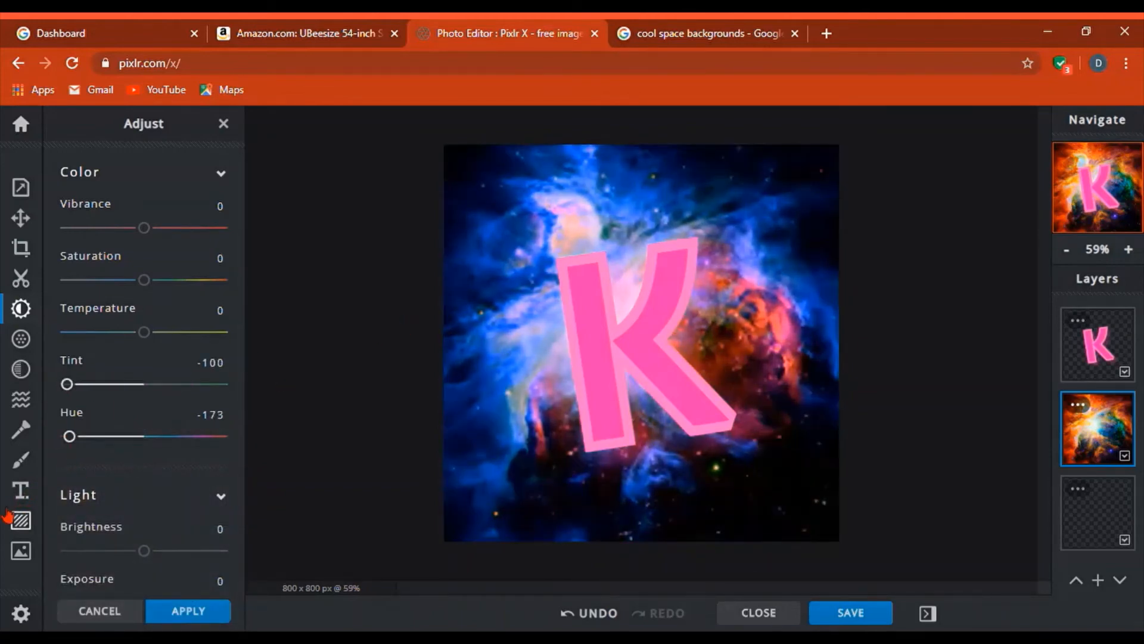
{"action": "left_click_drag", "start_coordinate": [107, 438], "coordinate": [20, 613]}
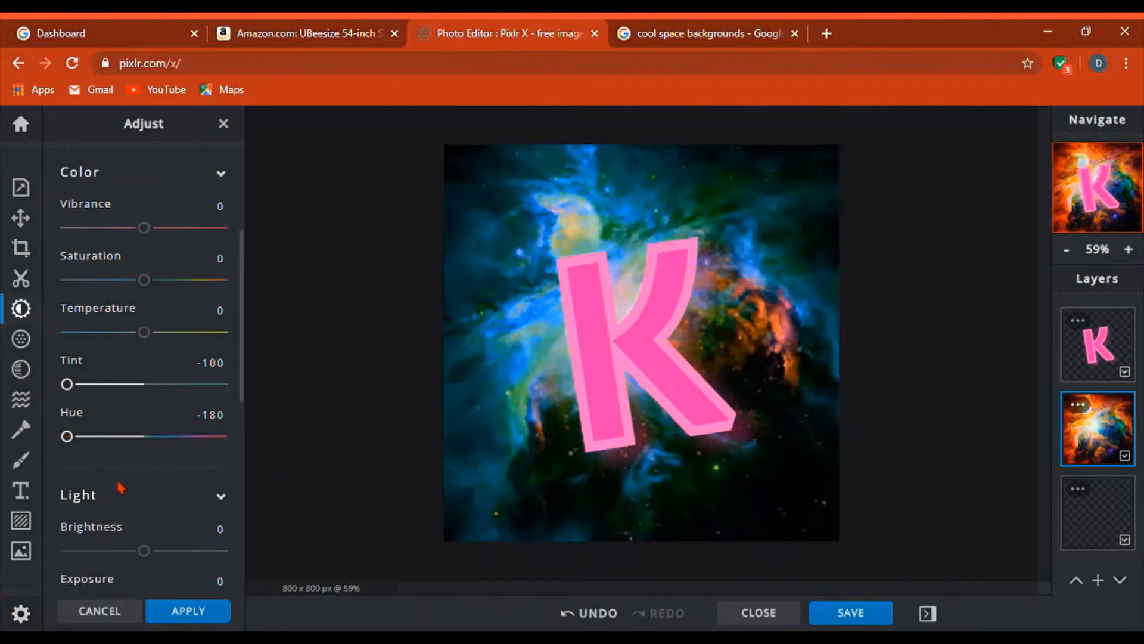
{"action": "left_click_drag", "start_coordinate": [67, 384], "coordinate": [112, 453]}
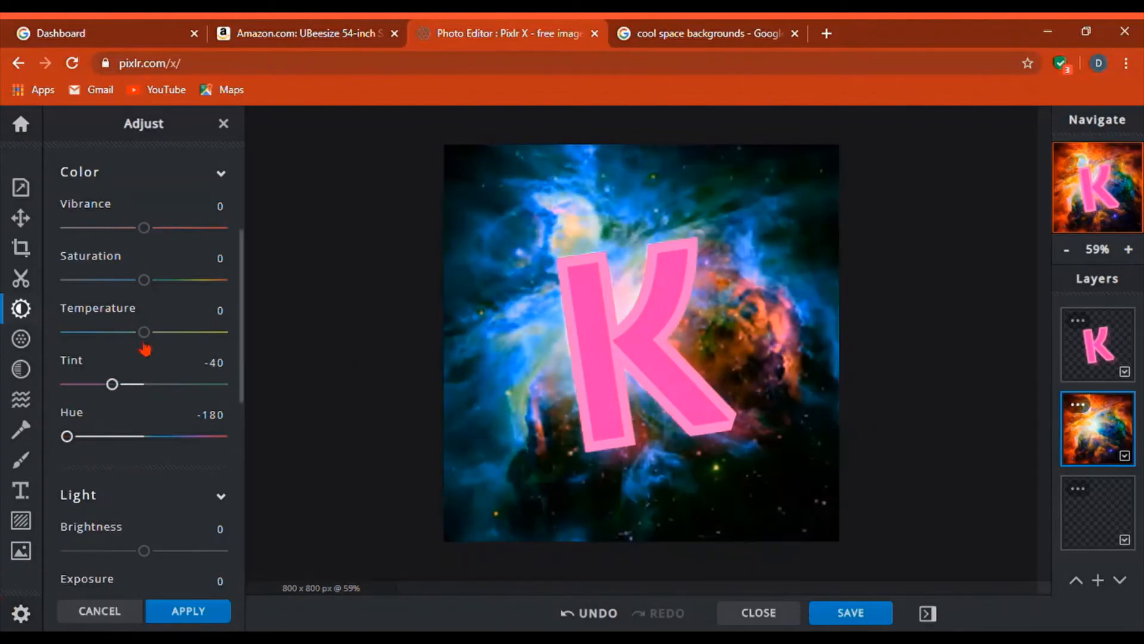
{"action": "left_click", "coordinate": [74, 361]}
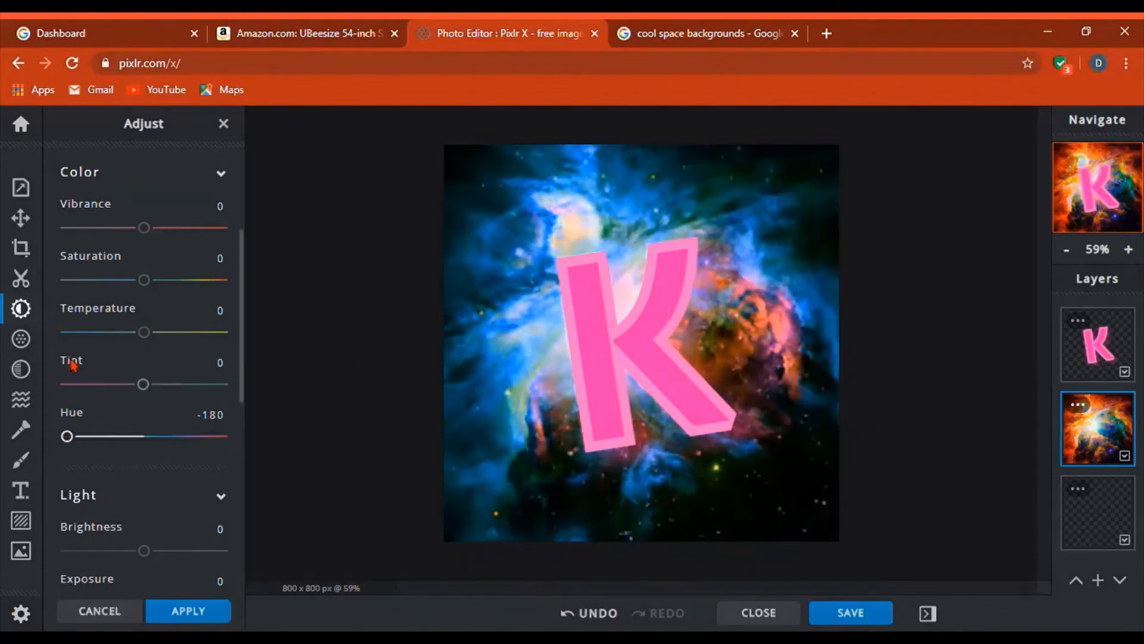
{"action": "left_click", "coordinate": [76, 413]}
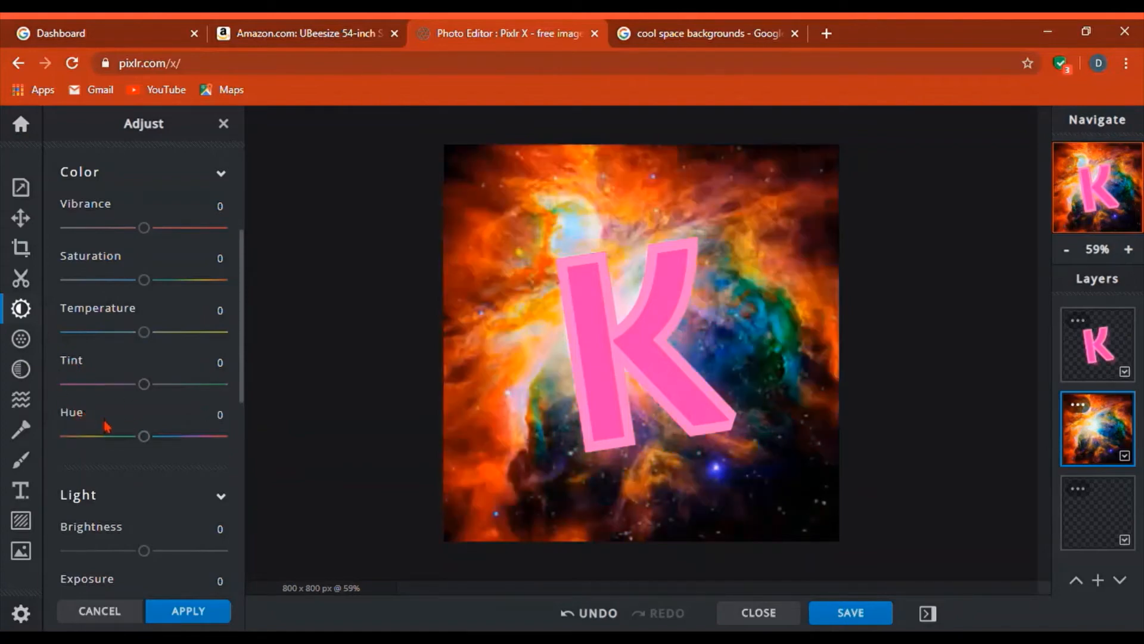
- Shift the nebula's hue toward green-blue, lower brightness to -44, and reset contrast to 0
{"action": "left_click_drag", "start_coordinate": [157, 440], "coordinate": [218, 466]}
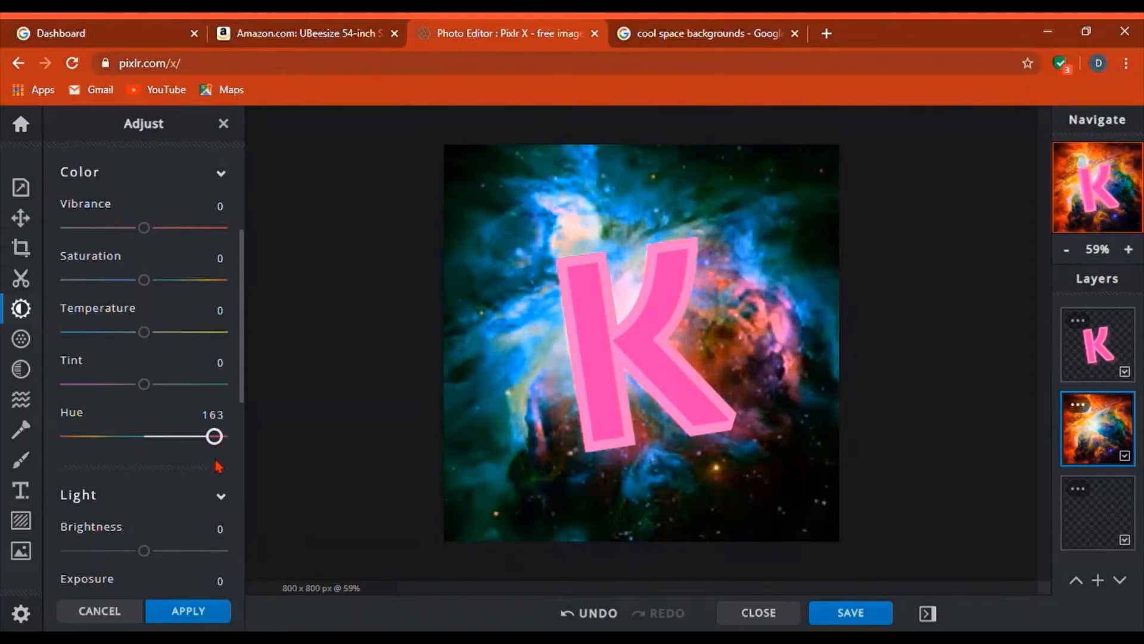
{"action": "scroll", "coordinate": [208, 459], "scroll_direction": "down", "scroll_amount": 1}
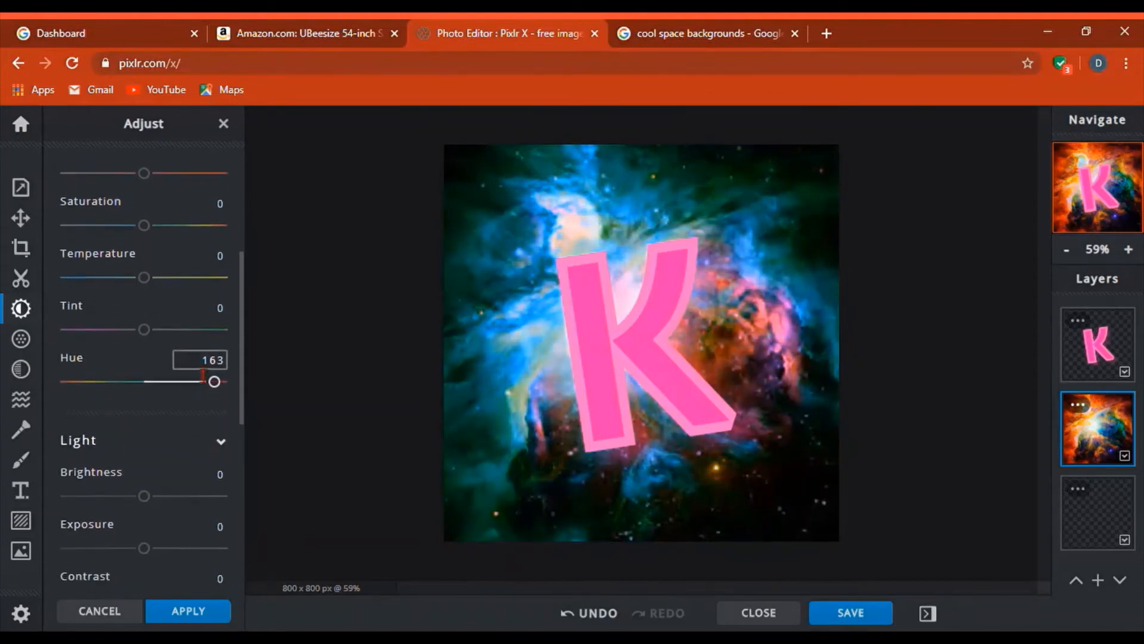
{"action": "left_click_drag", "start_coordinate": [133, 502], "coordinate": [117, 534]}
{"action": "scroll", "coordinate": [122, 512], "scroll_direction": "down", "scroll_amount": 1}
{"action": "left_click", "coordinate": [88, 512]}
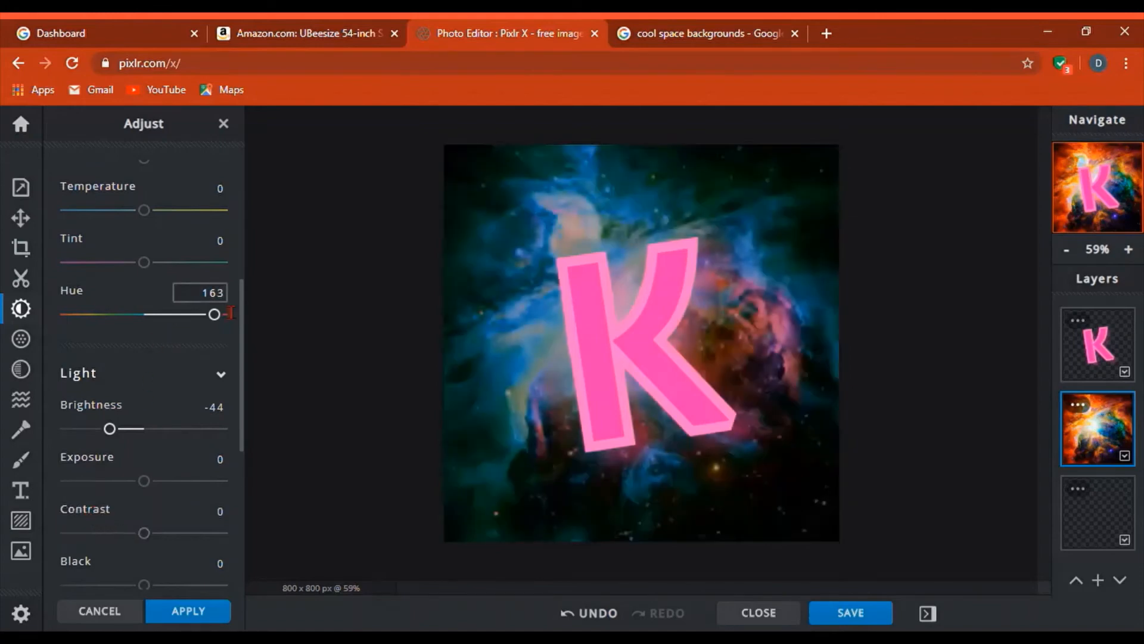
- Set the hue to -110 to turn the nebula purple, then reselect the background layer
{"action": "left_click_drag", "start_coordinate": [205, 324], "coordinate": [98, 339]}
{"action": "left_click", "coordinate": [87, 314]}
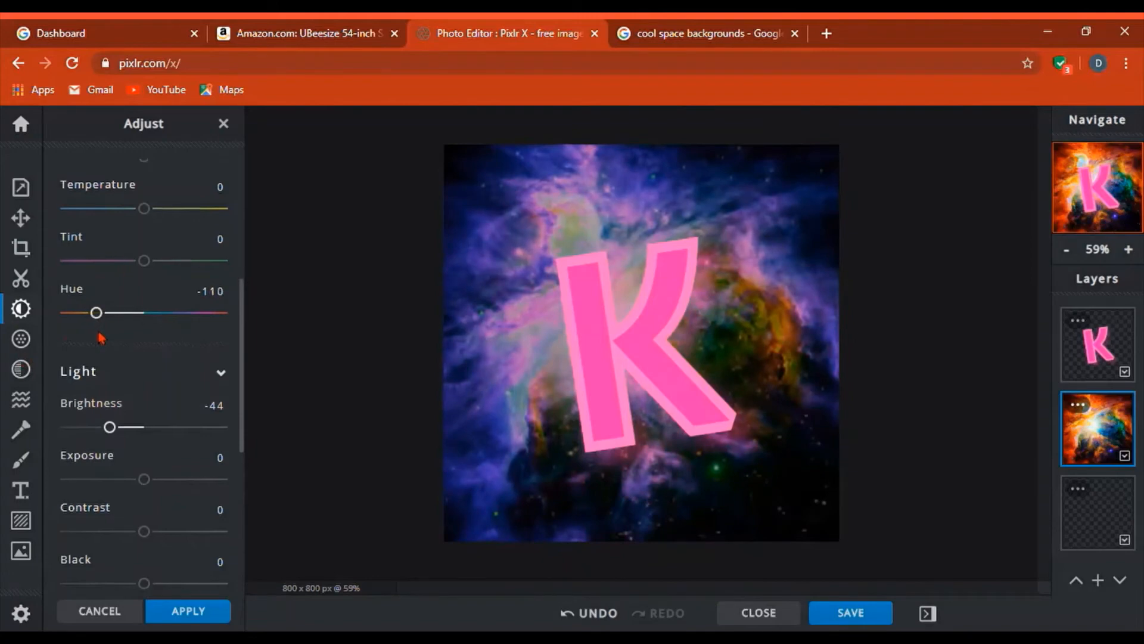
{"action": "scroll", "coordinate": [101, 338], "scroll_direction": "down", "scroll_amount": 5}
{"action": "scroll", "coordinate": [117, 356], "scroll_direction": "down", "scroll_amount": 1}
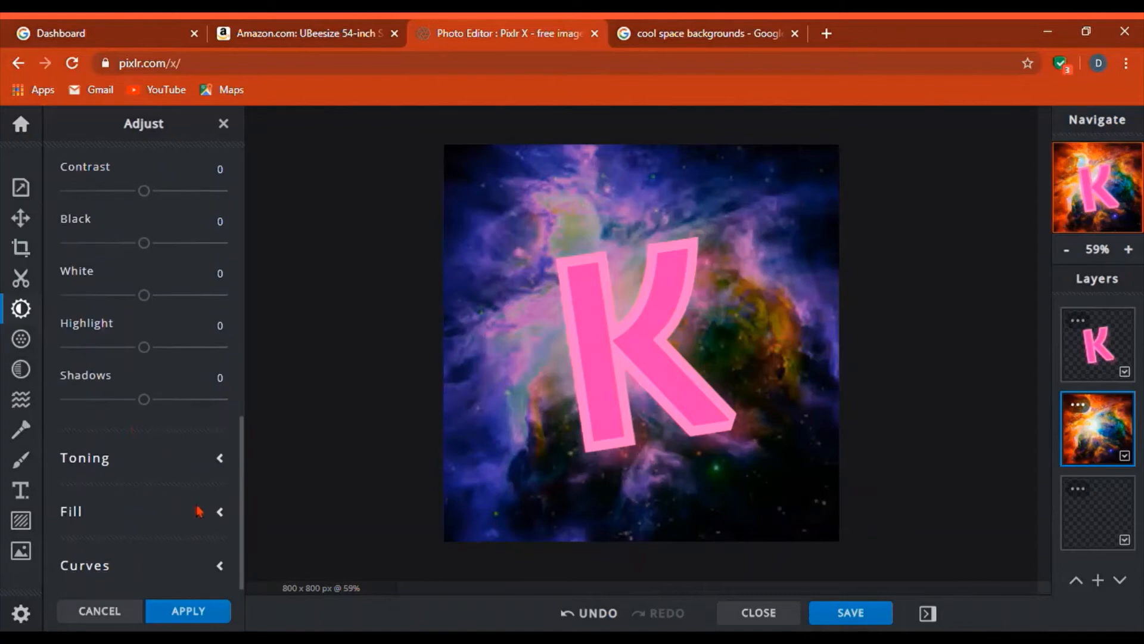
{"action": "scroll", "coordinate": [213, 483], "scroll_direction": "up", "scroll_amount": 6}
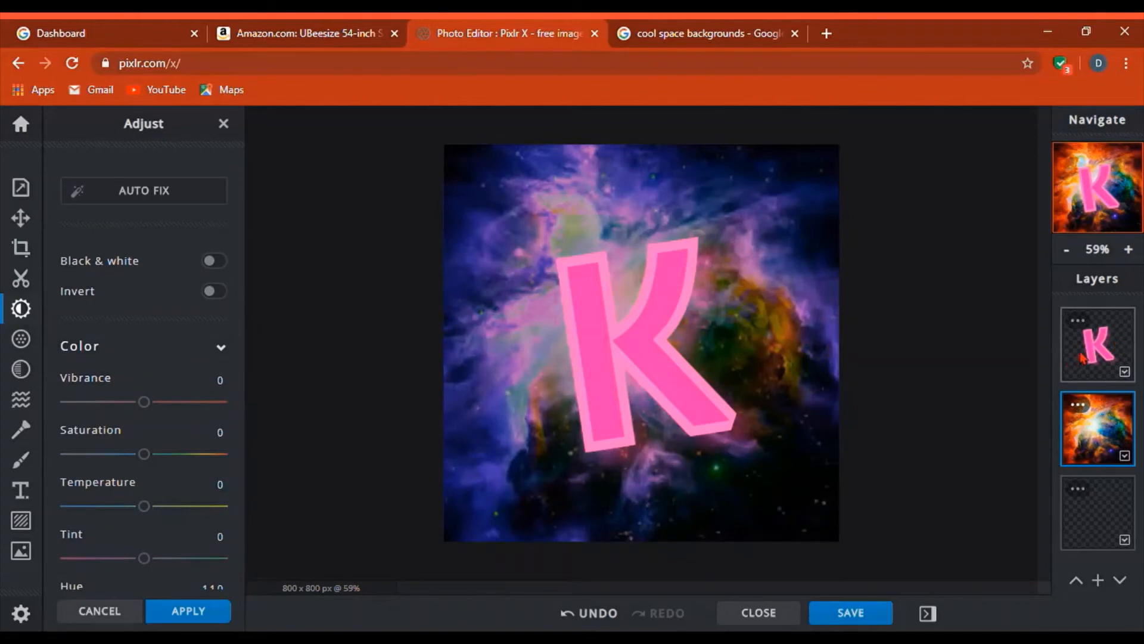
{"action": "left_click", "coordinate": [1085, 358]}
{"action": "left_click", "coordinate": [1106, 446]}
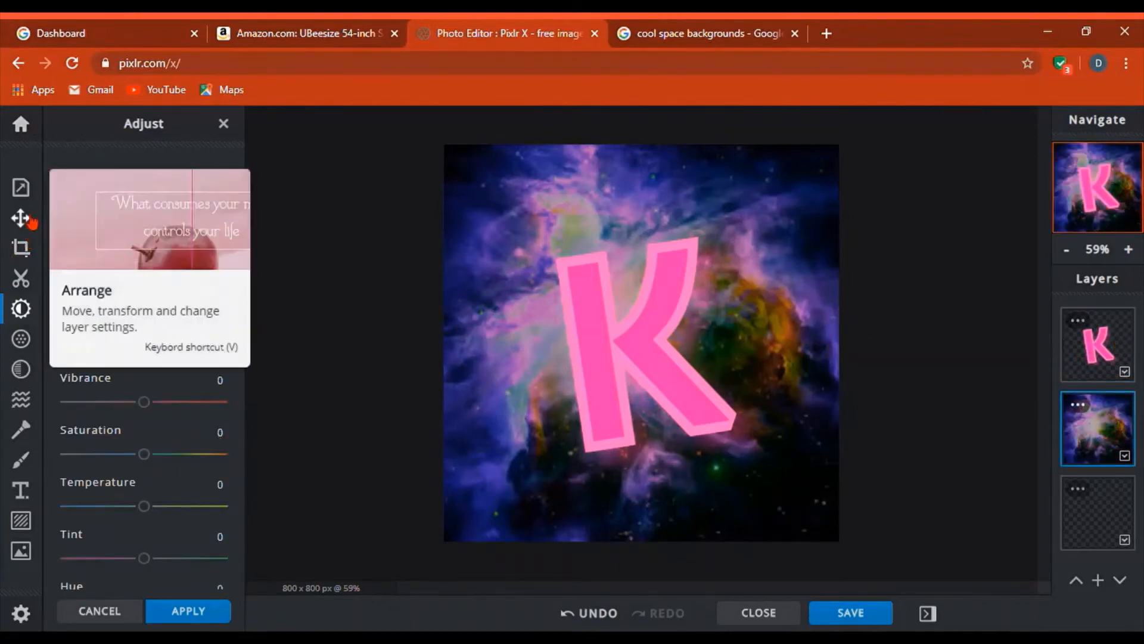
- Choose the Retouch Dodge/Burn brush at 135 px with 0% softness
{"action": "scroll", "coordinate": [145, 292], "scroll_direction": "down", "scroll_amount": 1}
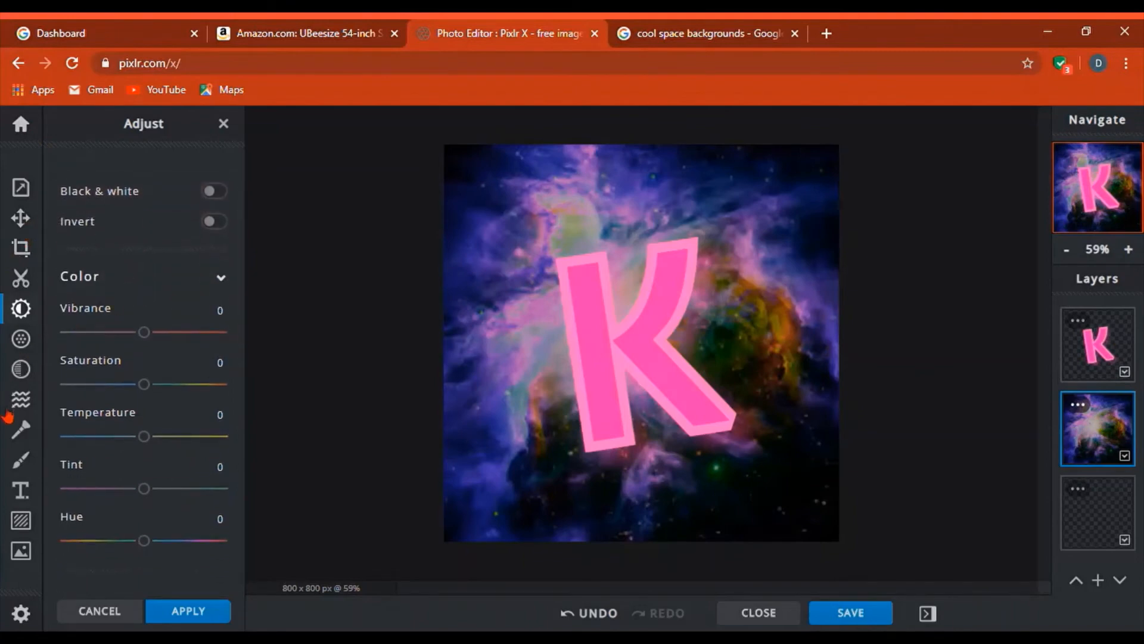
{"action": "left_click", "coordinate": [25, 433]}
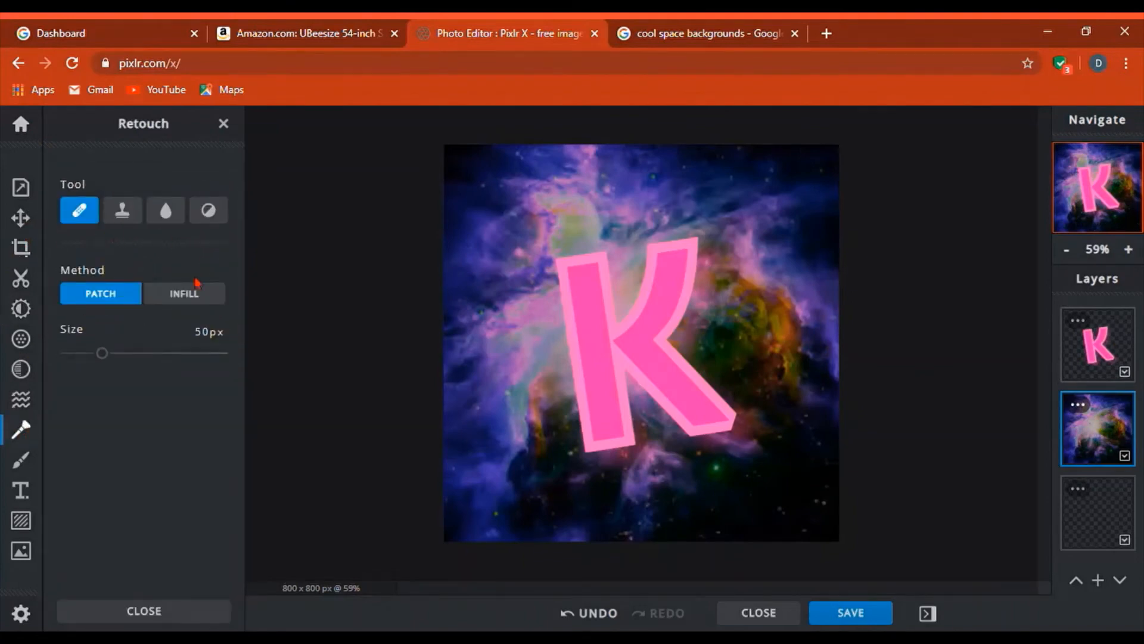
{"action": "left_click", "coordinate": [208, 212]}
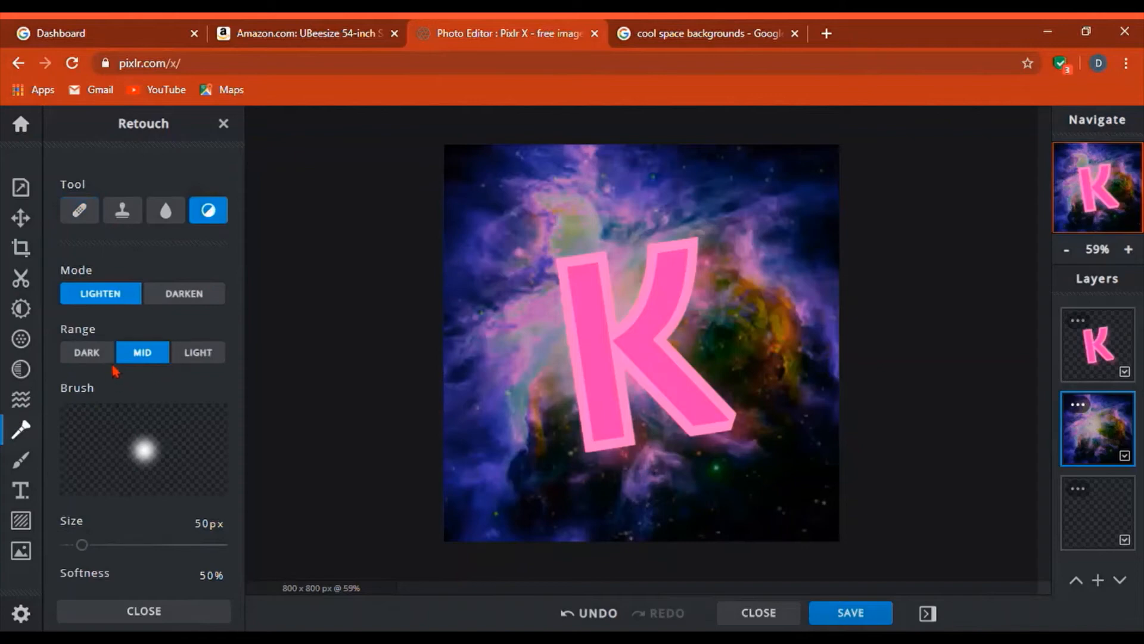
{"action": "scroll", "coordinate": [118, 366], "scroll_direction": "down", "scroll_amount": 2}
{"action": "left_click", "coordinate": [108, 455]}
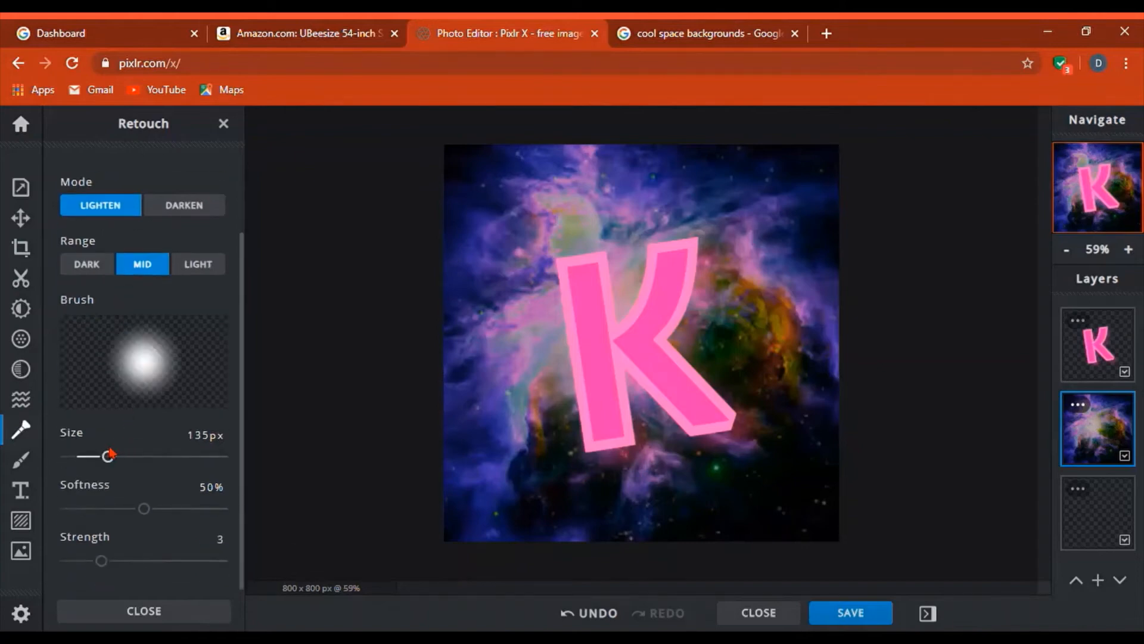
{"action": "left_click_drag", "start_coordinate": [145, 511], "coordinate": [66, 509]}
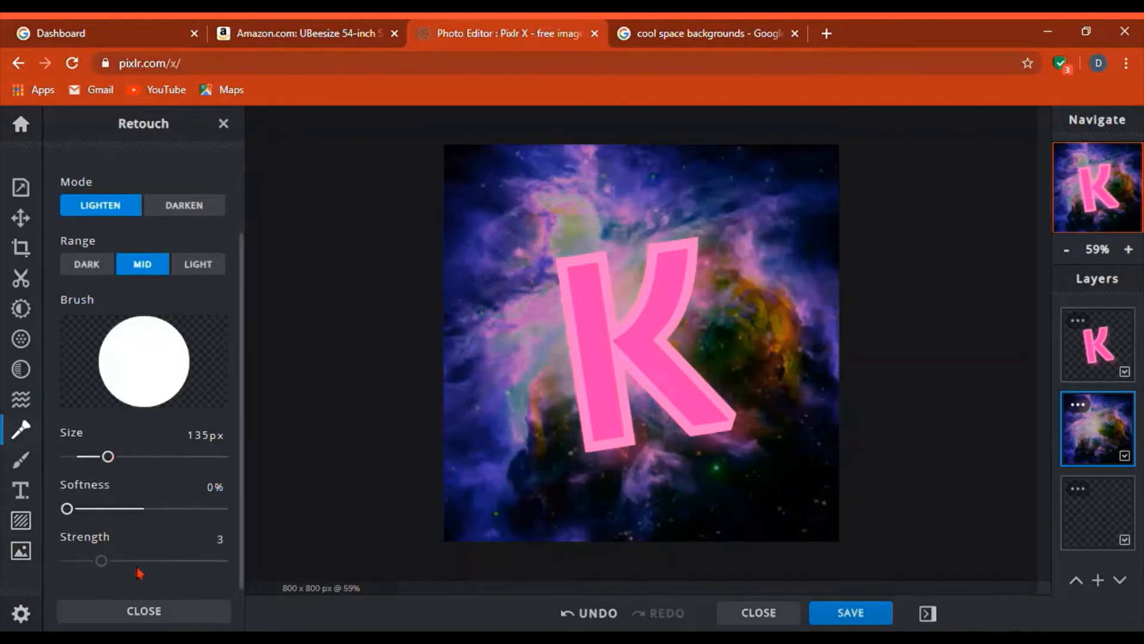
- Raise brush strength to 10, paint lightening strokes on the nebula, then undo two of them
{"action": "mouse_move", "coordinate": [513, 184]}
{"action": "left_mouse_down"}
{"action": "mouse_move", "coordinate": [512, 356]}
{"action": "mouse_move", "coordinate": [501, 201]}
{"action": "mouse_move", "coordinate": [499, 316]}
{"action": "left_mouse_up"}
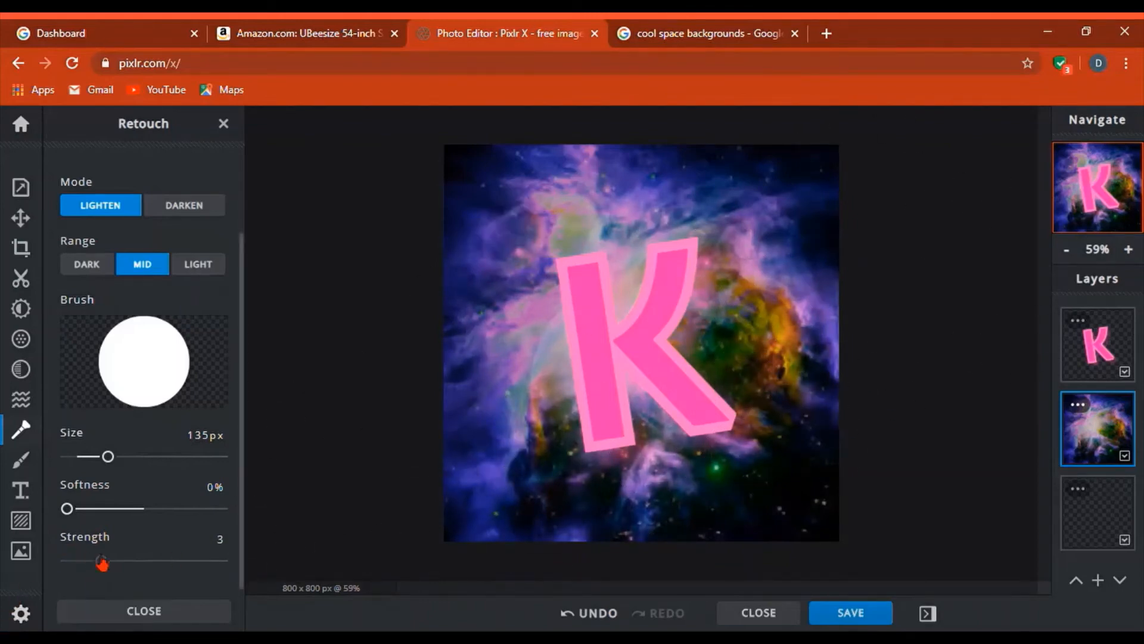
{"action": "left_click_drag", "start_coordinate": [101, 561], "coordinate": [222, 561]}
{"action": "left_click_drag", "start_coordinate": [501, 178], "coordinate": [505, 225]}
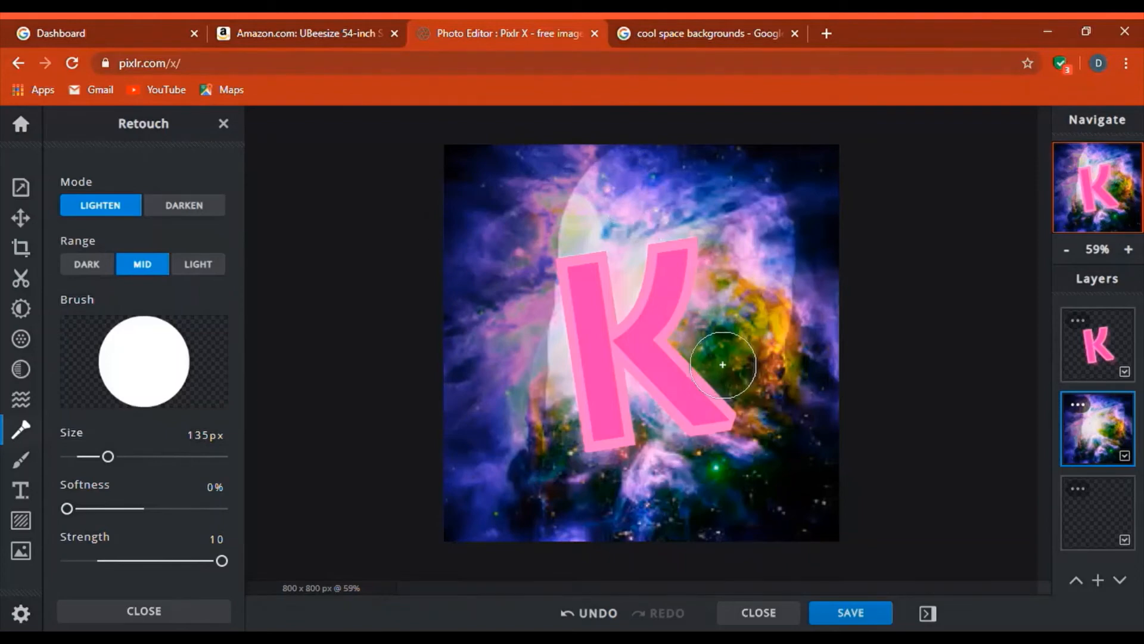
{"action": "mouse_move", "coordinate": [512, 427]}
{"action": "left_mouse_down"}
{"action": "mouse_move", "coordinate": [530, 242]}
{"action": "mouse_move", "coordinate": [519, 373]}
{"action": "mouse_move", "coordinate": [523, 289]}
{"action": "left_mouse_up"}
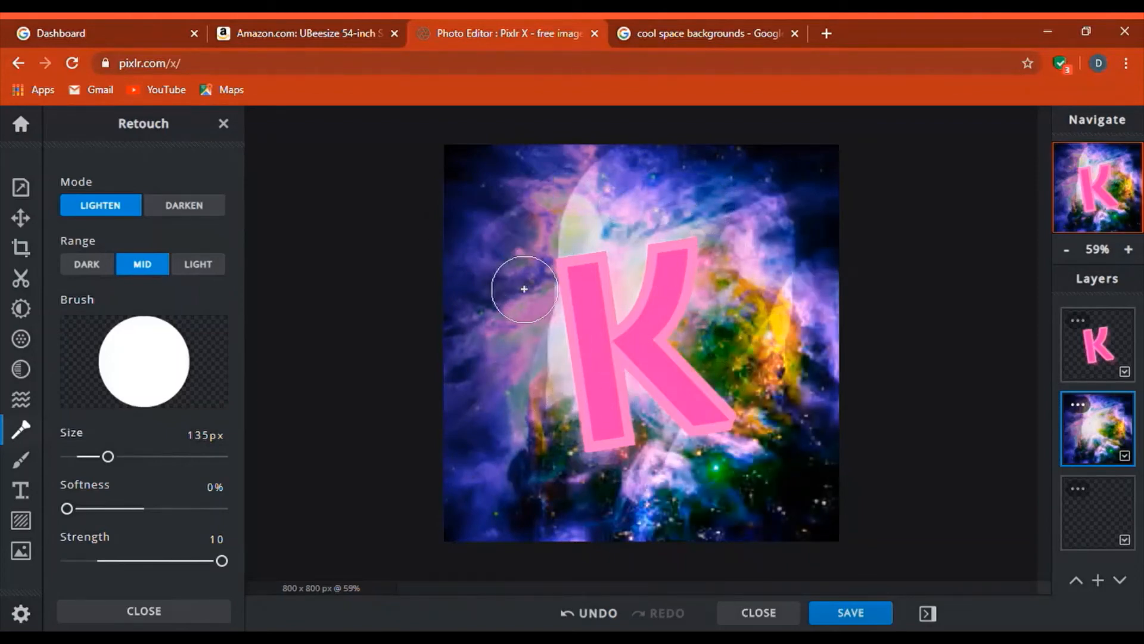
{"action": "left_click", "coordinate": [587, 614]}
{"action": "left_click", "coordinate": [587, 614]}
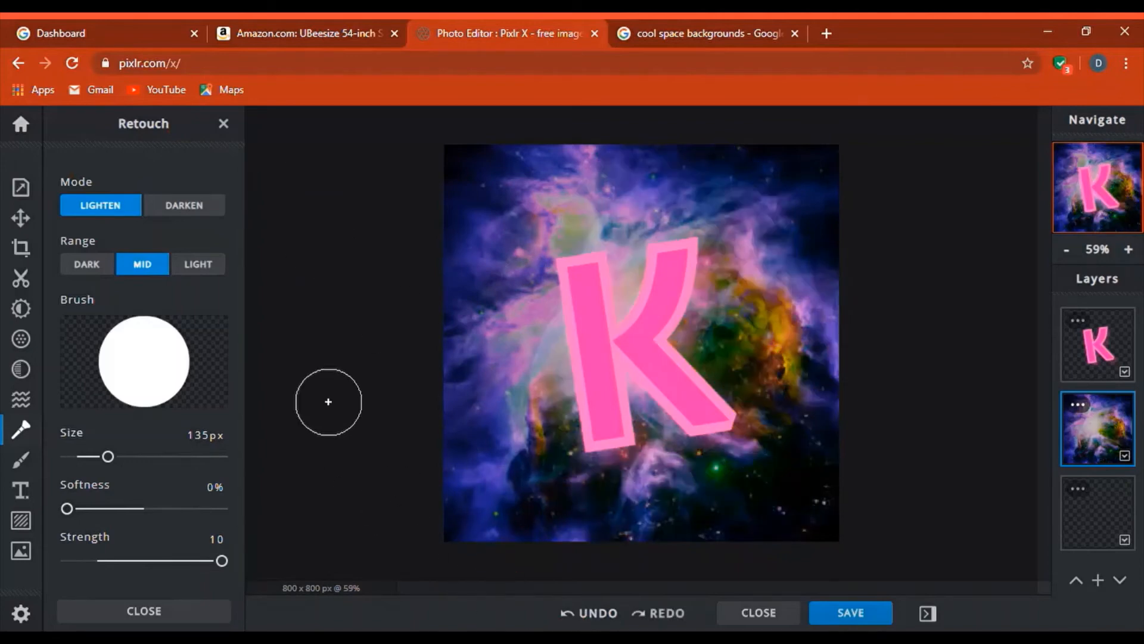
- Add the first dark frame from the Squared borders and lower its transparency to 82
{"action": "left_click", "coordinate": [22, 339]}
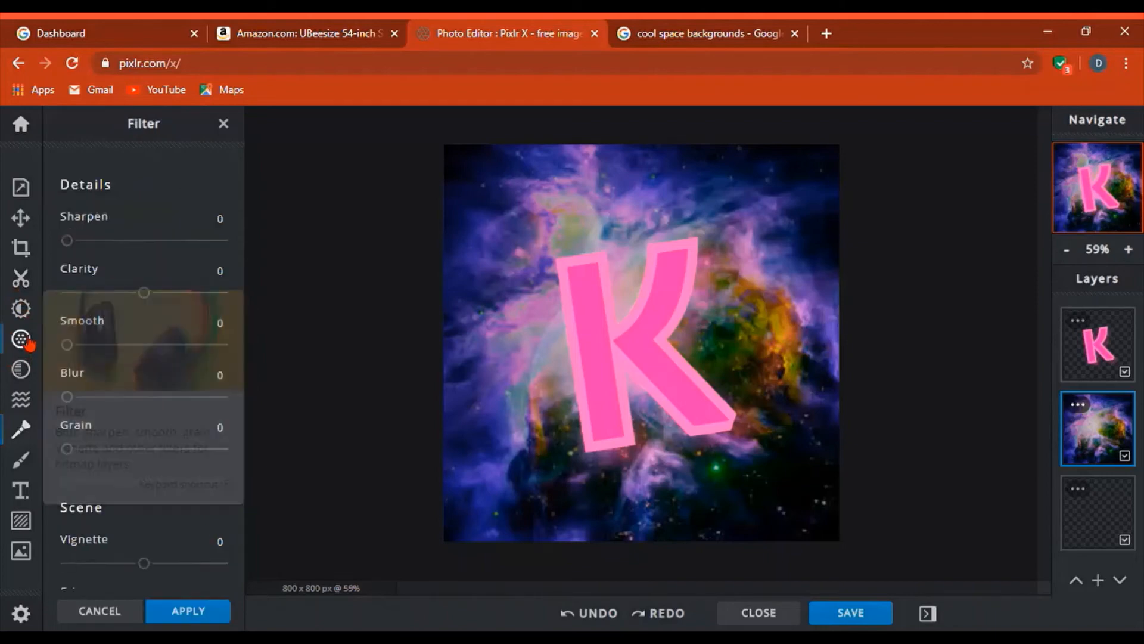
{"action": "left_click", "coordinate": [21, 522]}
{"action": "left_click", "coordinate": [123, 352]}
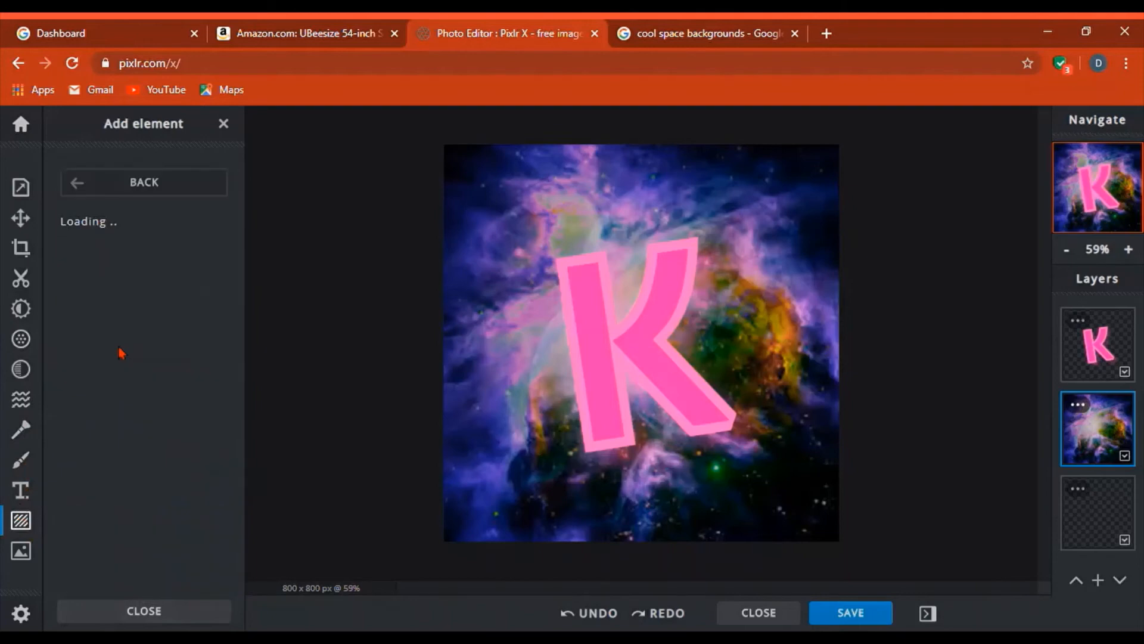
{"action": "scroll", "coordinate": [123, 353], "scroll_direction": "down", "scroll_amount": 3}
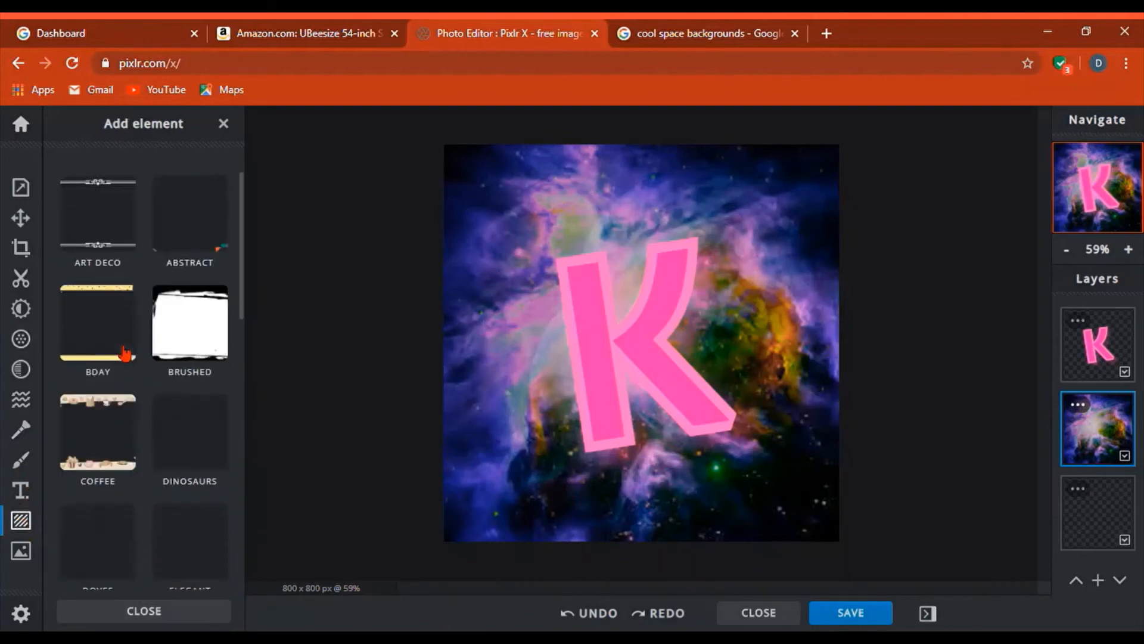
{"action": "scroll", "coordinate": [124, 353], "scroll_direction": "down", "scroll_amount": 5}
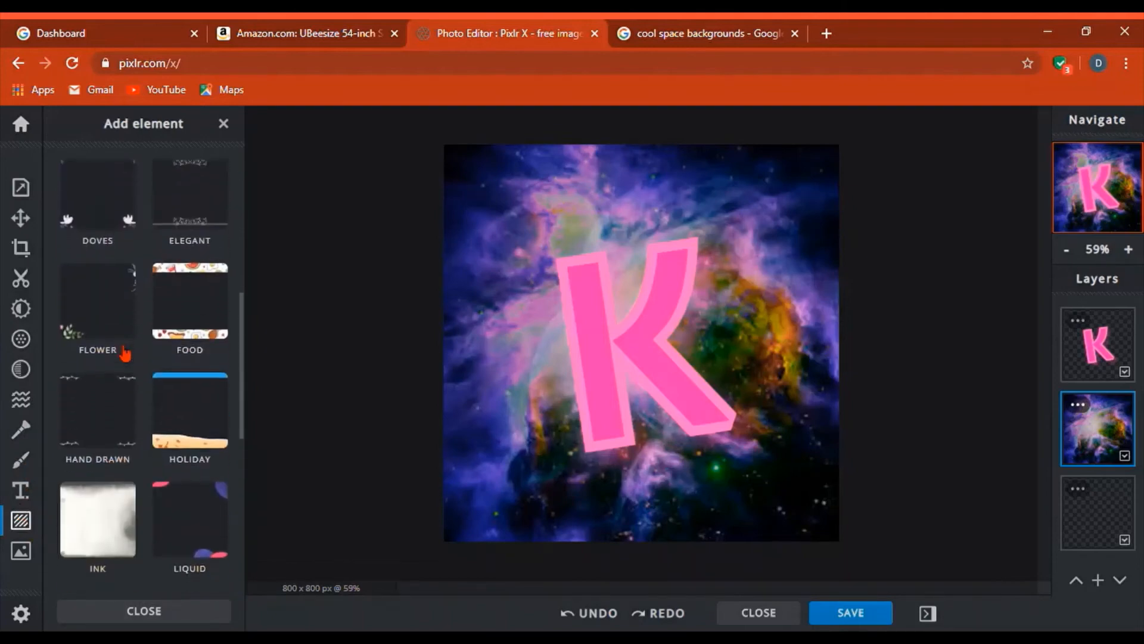
{"action": "scroll", "coordinate": [124, 353], "scroll_direction": "down", "scroll_amount": 3}
{"action": "scroll", "coordinate": [203, 369], "scroll_direction": "down", "scroll_amount": 2}
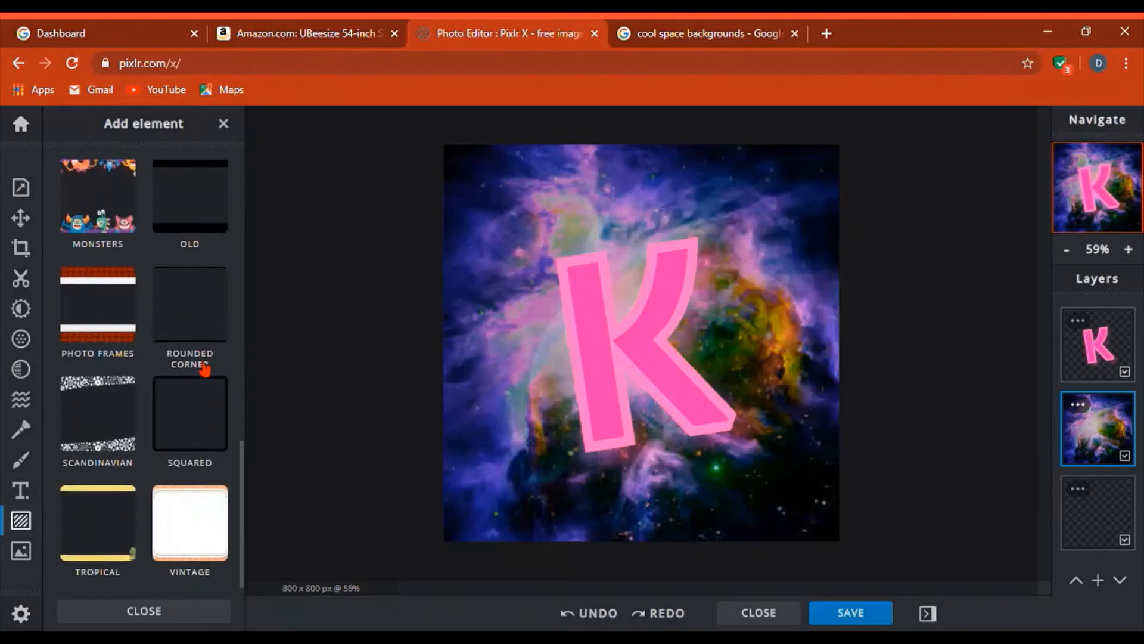
{"action": "left_click", "coordinate": [201, 392]}
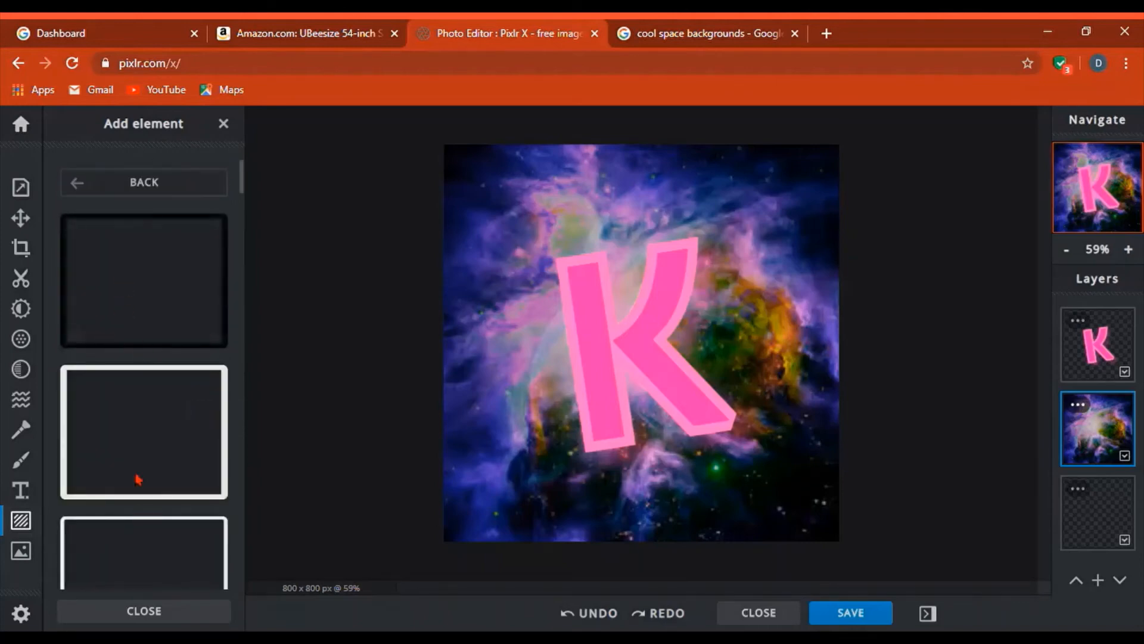
{"action": "left_click", "coordinate": [150, 307]}
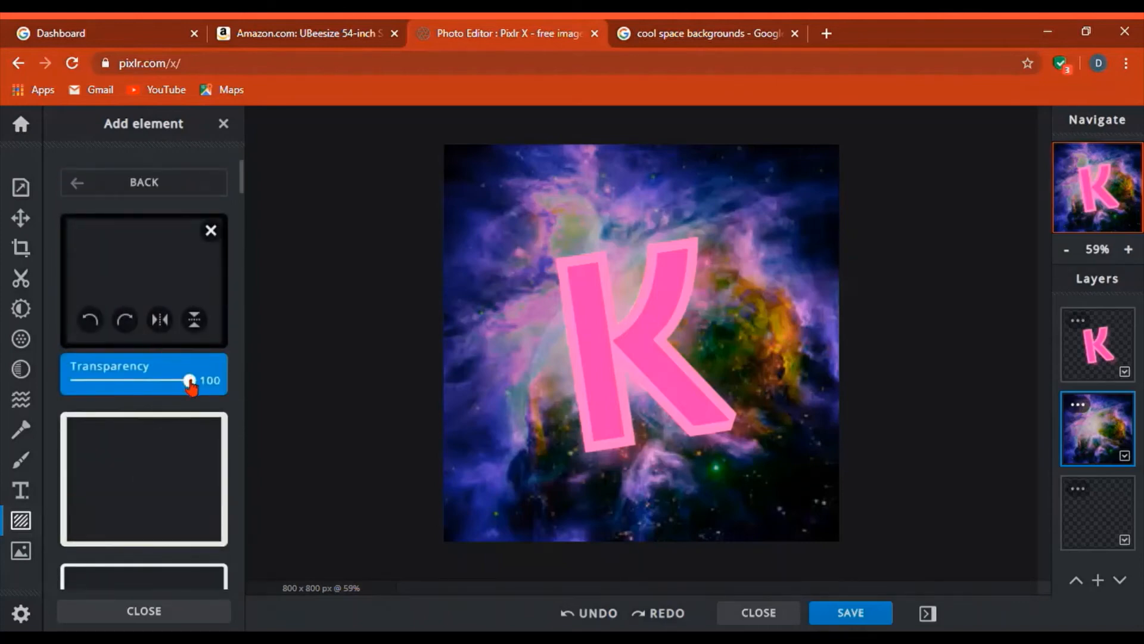
{"action": "mouse_move", "coordinate": [191, 380]}
{"action": "left_mouse_down"}
{"action": "mouse_move", "coordinate": [155, 383]}
{"action": "mouse_move", "coordinate": [177, 386]}
{"action": "left_mouse_up"}
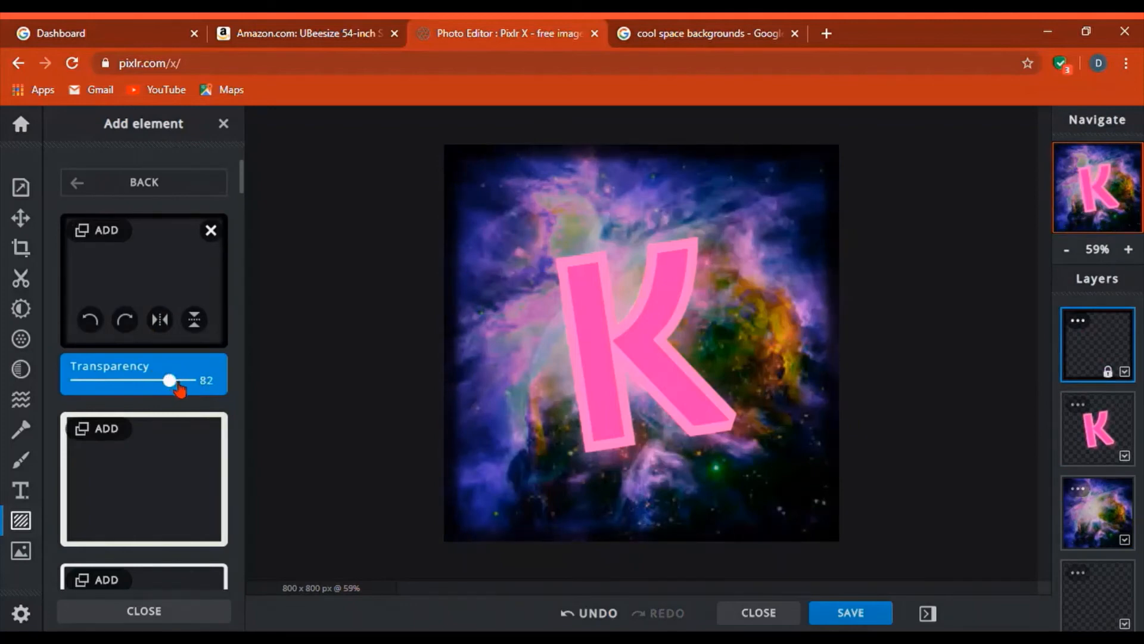
{"action": "left_click", "coordinate": [884, 623]}
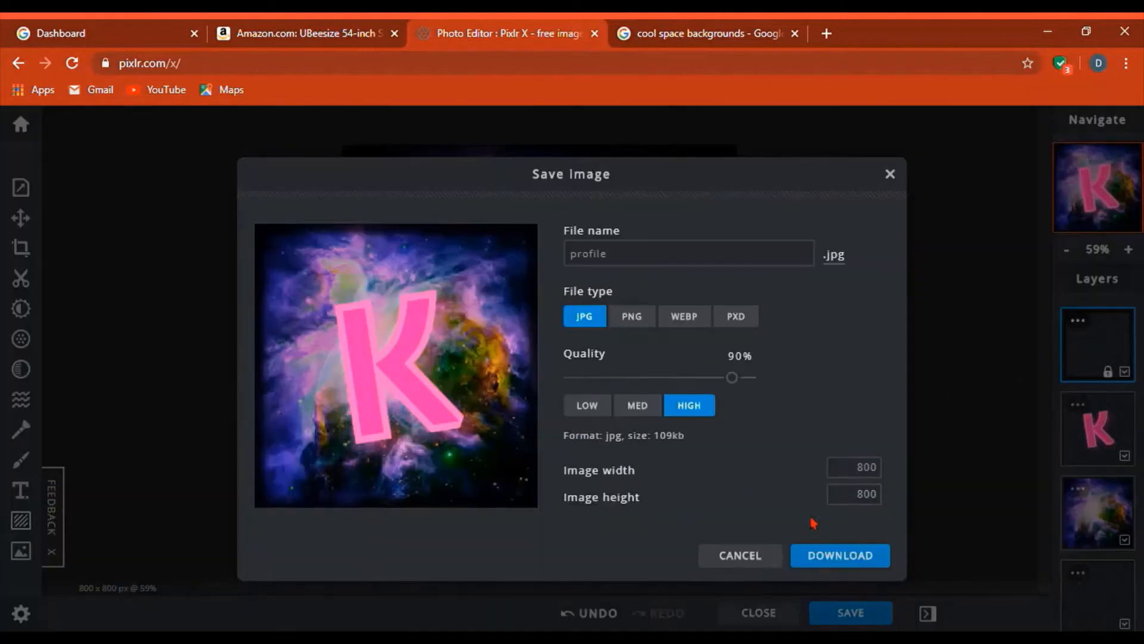
{"action": "left_click", "coordinate": [738, 564]}
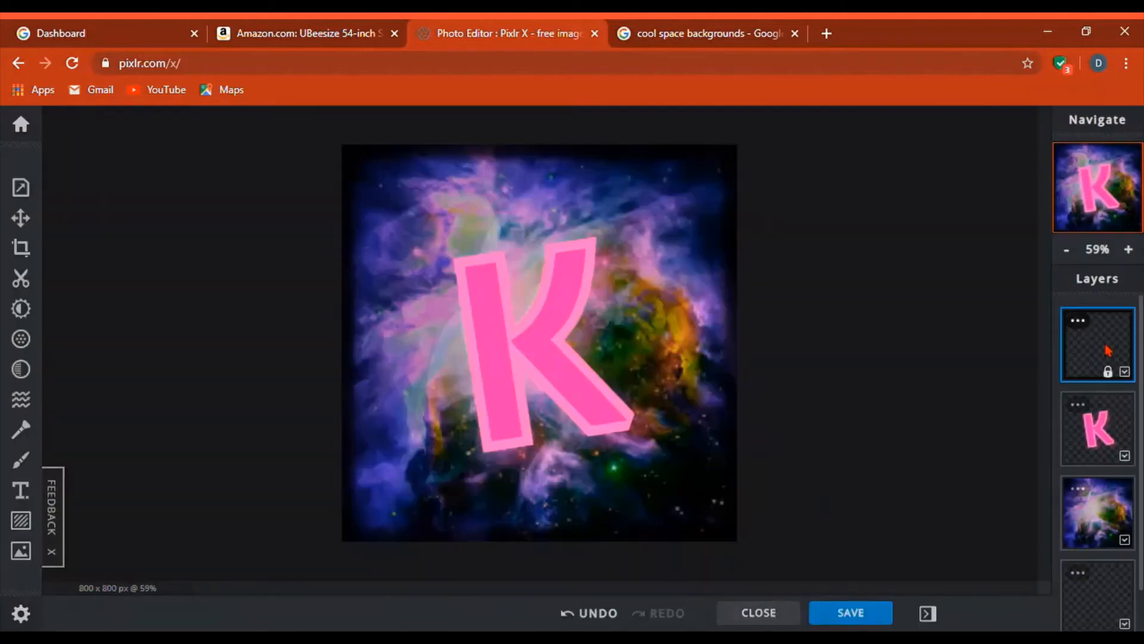
{"action": "left_click", "coordinate": [1078, 321]}
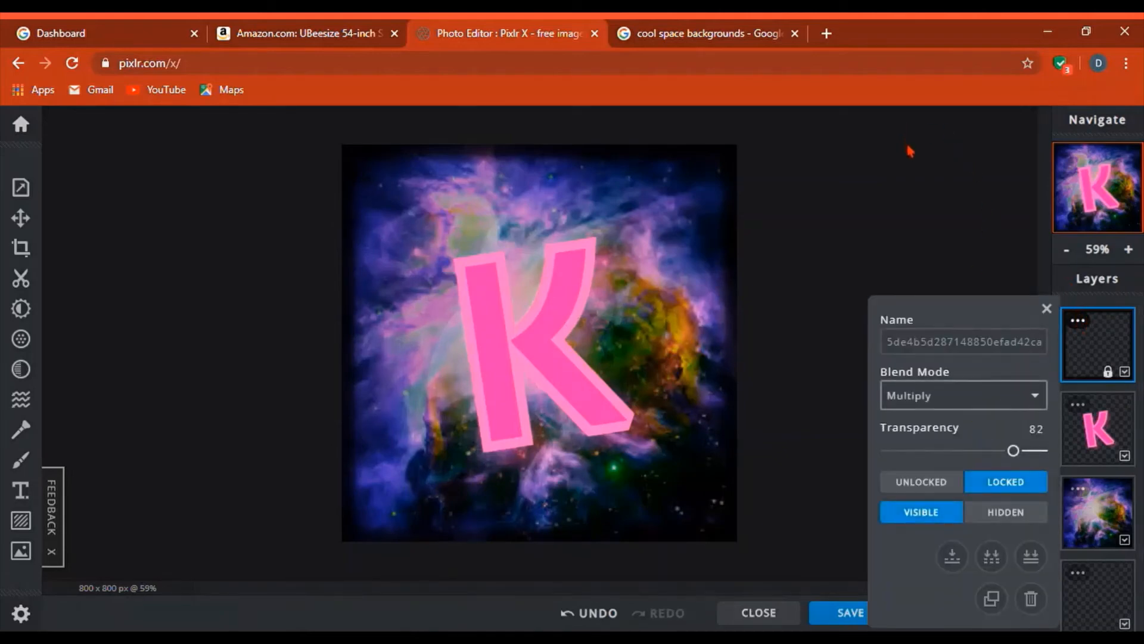
{"action": "left_click", "coordinate": [910, 165]}
{"action": "left_click", "coordinate": [906, 113]}
{"action": "left_click", "coordinate": [853, 211]}
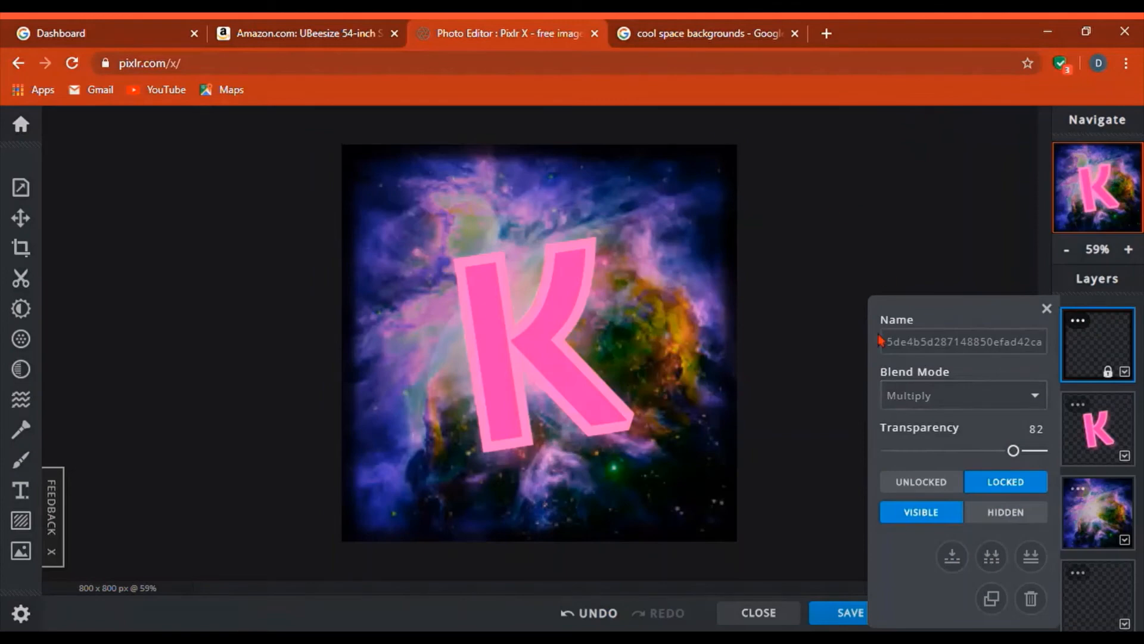
{"action": "left_click", "coordinate": [1047, 308]}
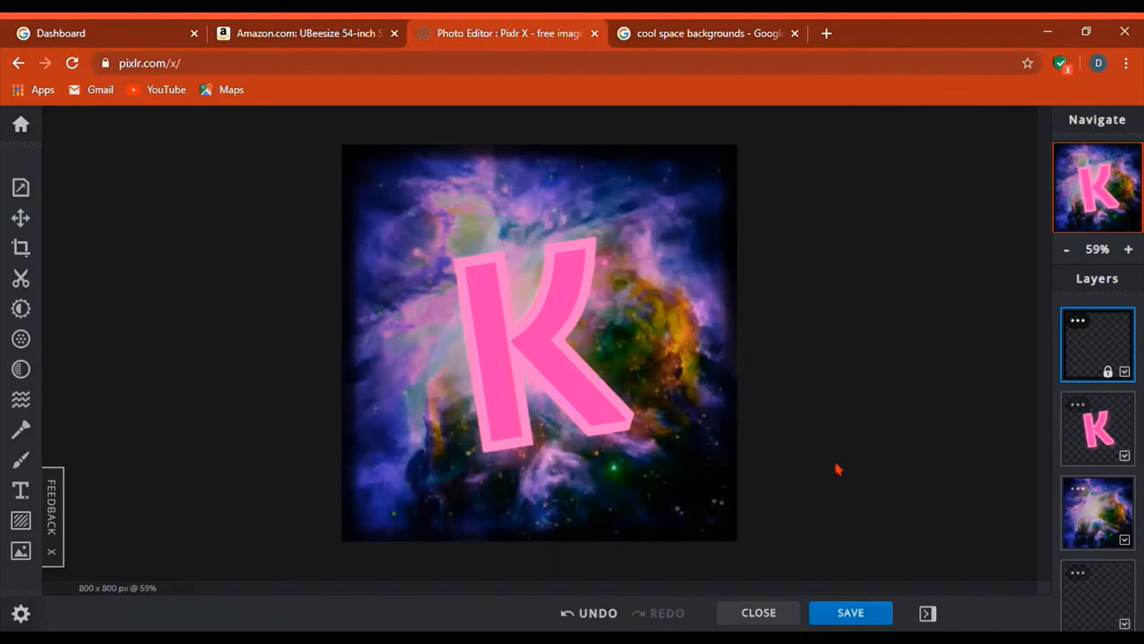
- Export the image as 'profile test.jpg' at 100% quality and open the downloaded file
{"action": "left_click", "coordinate": [847, 615]}
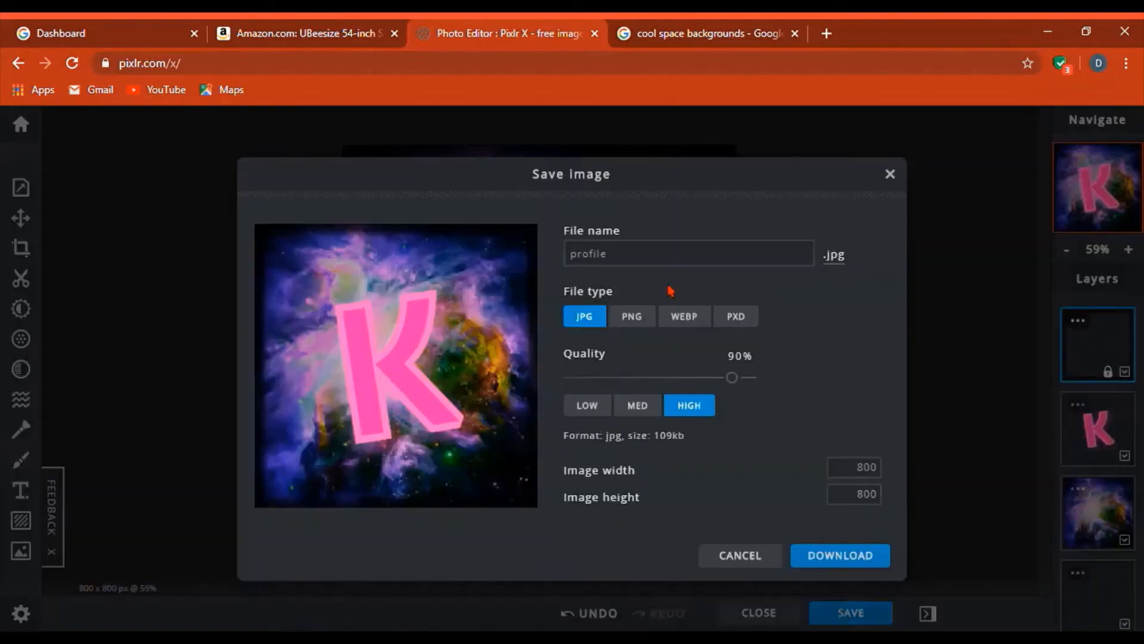
{"action": "left_click_drag", "start_coordinate": [732, 377], "coordinate": [845, 366]}
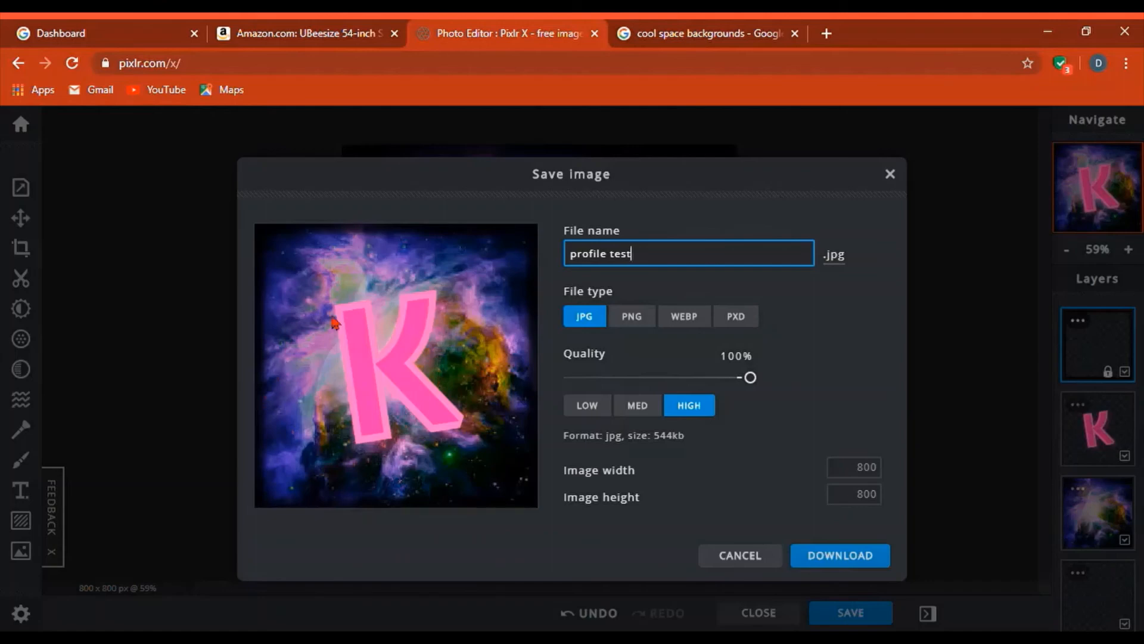
{"action": "left_click", "coordinate": [837, 563]}
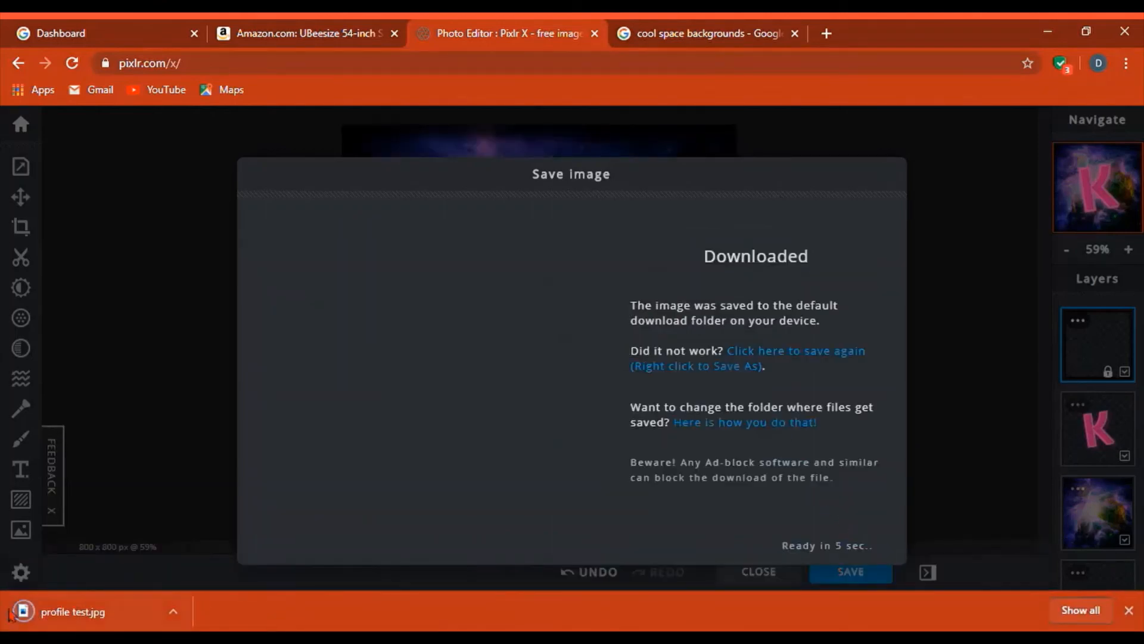
{"action": "left_click", "coordinate": [83, 622]}
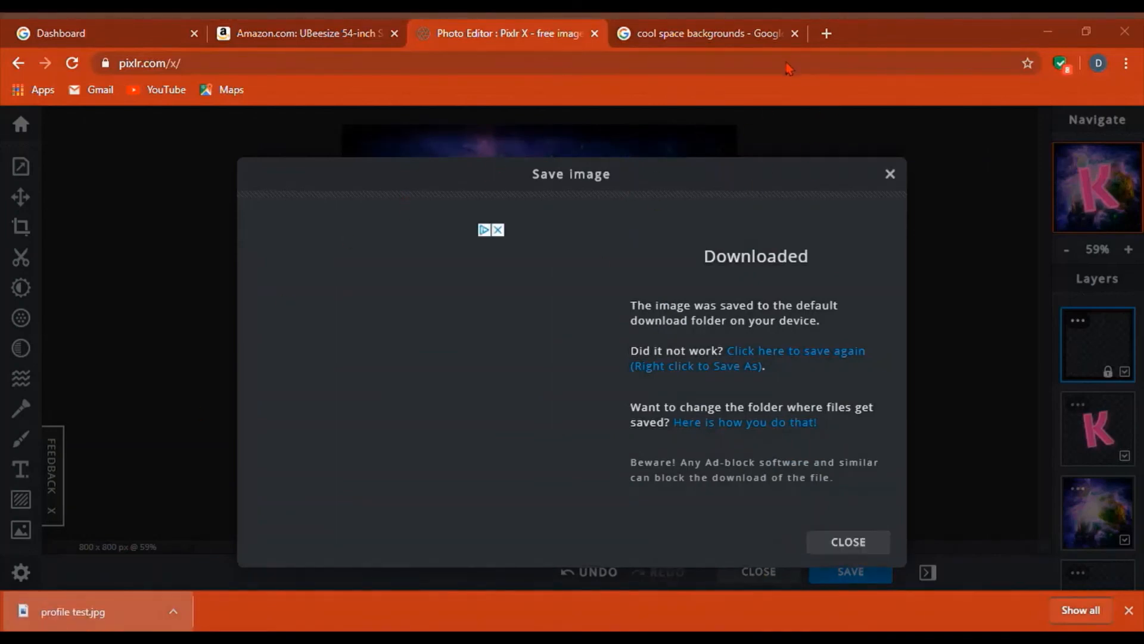
- From a new tab, go to YouTube's Your videos page and edit the channel avatar in Google
{"action": "left_click", "coordinate": [826, 33]}
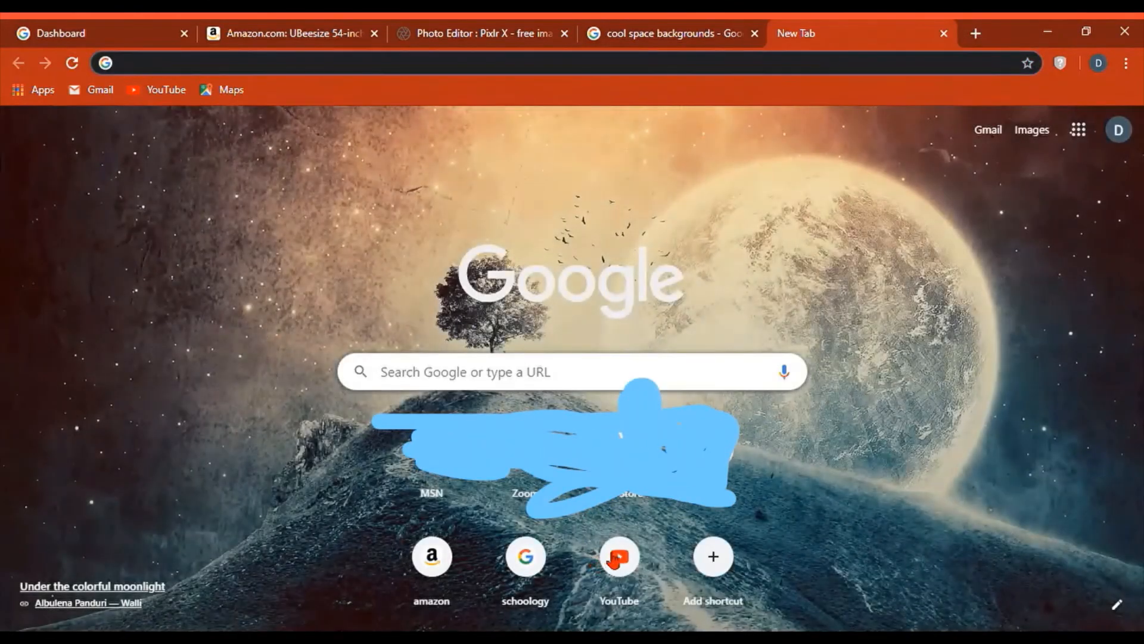
{"action": "left_click", "coordinate": [617, 556]}
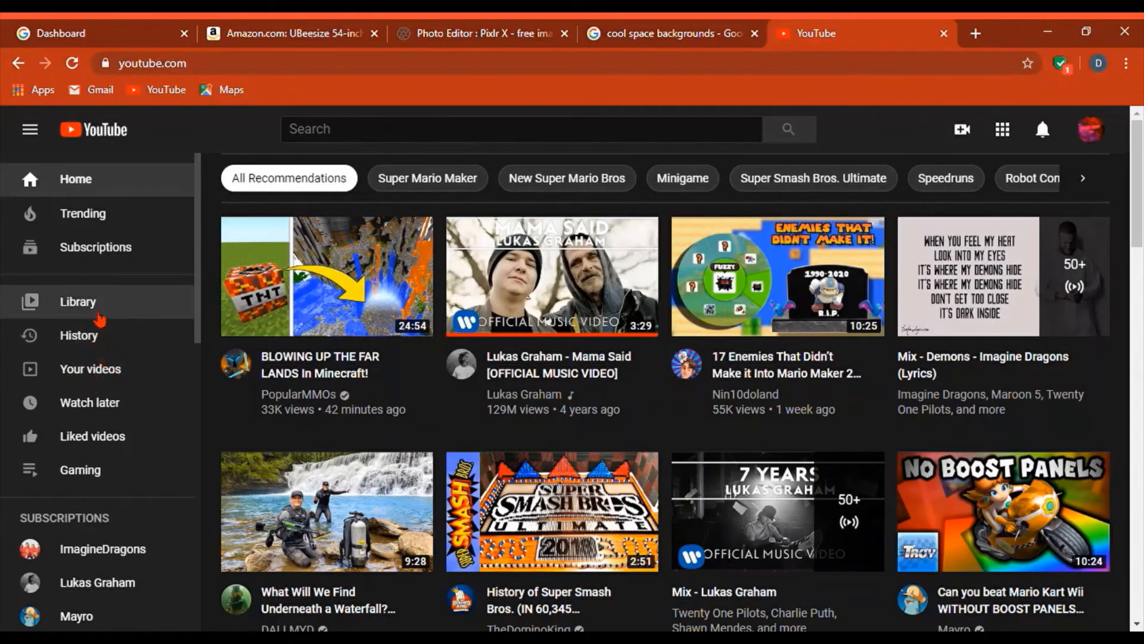
{"action": "left_click", "coordinate": [107, 371]}
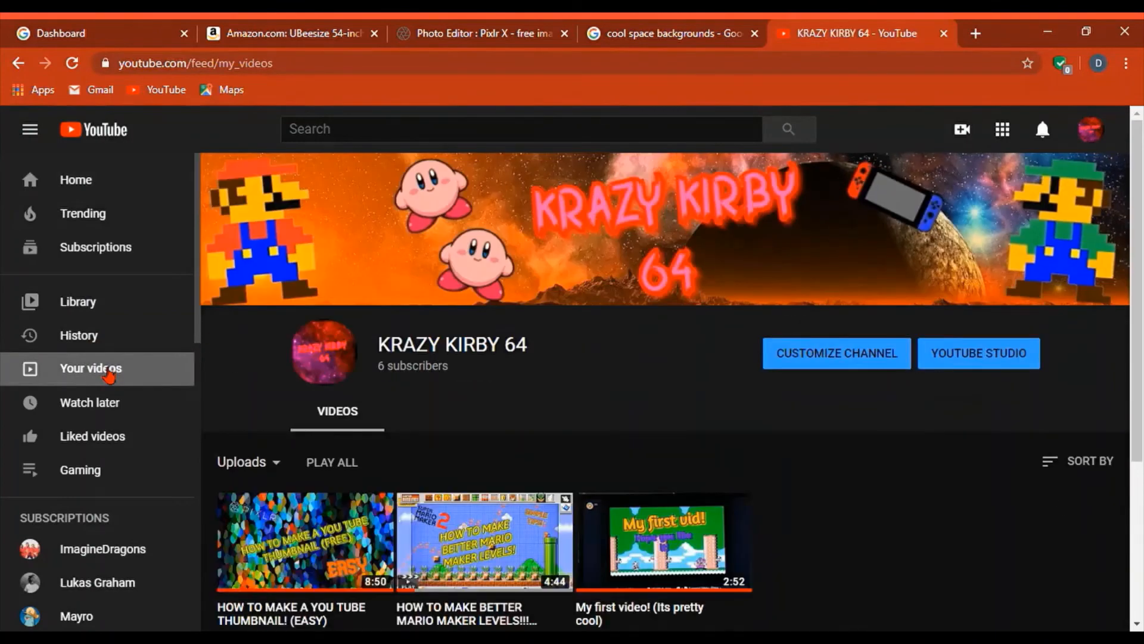
{"action": "left_click", "coordinate": [327, 354]}
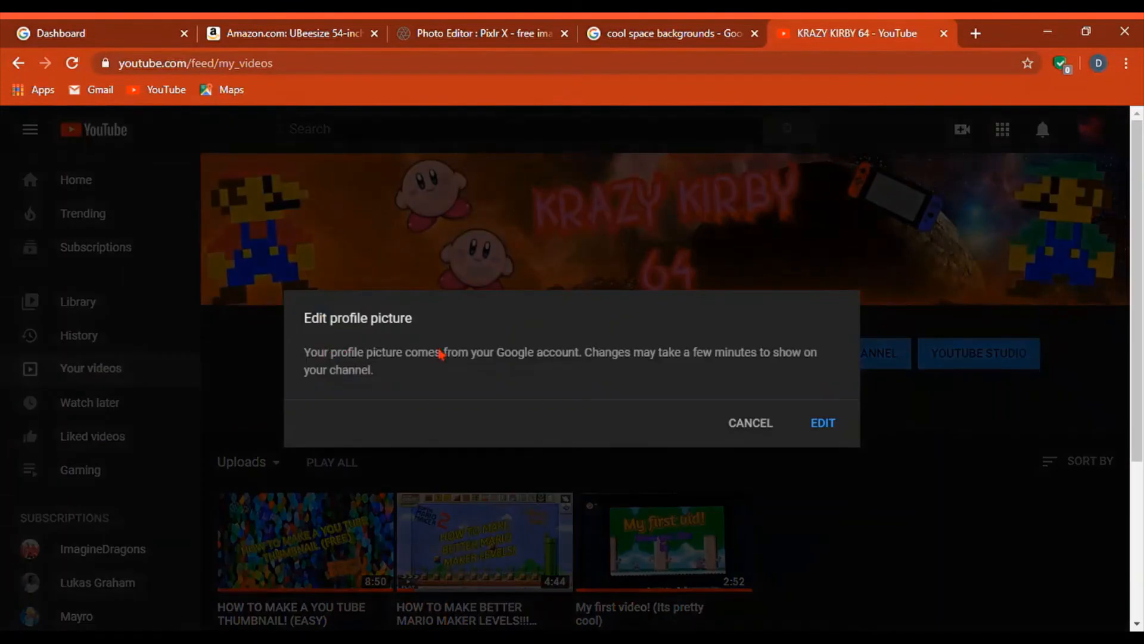
{"action": "left_click", "coordinate": [820, 423]}
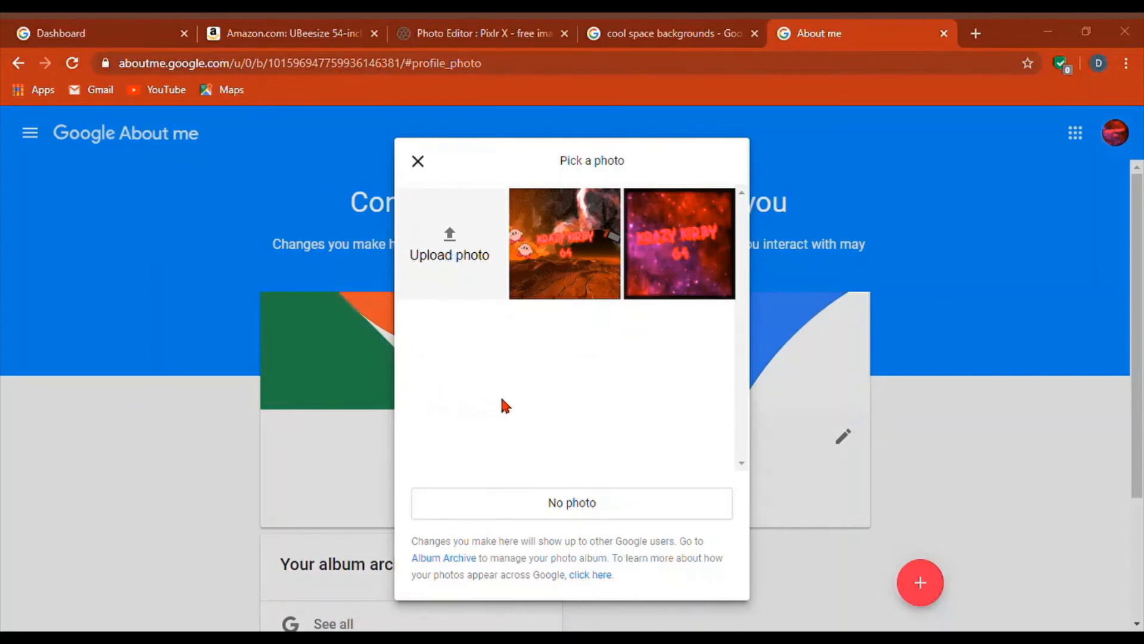
- Pick the nebula picture in Pick a photo, close the crop dialog, and go back to YouTube
{"action": "left_click", "coordinate": [679, 267]}
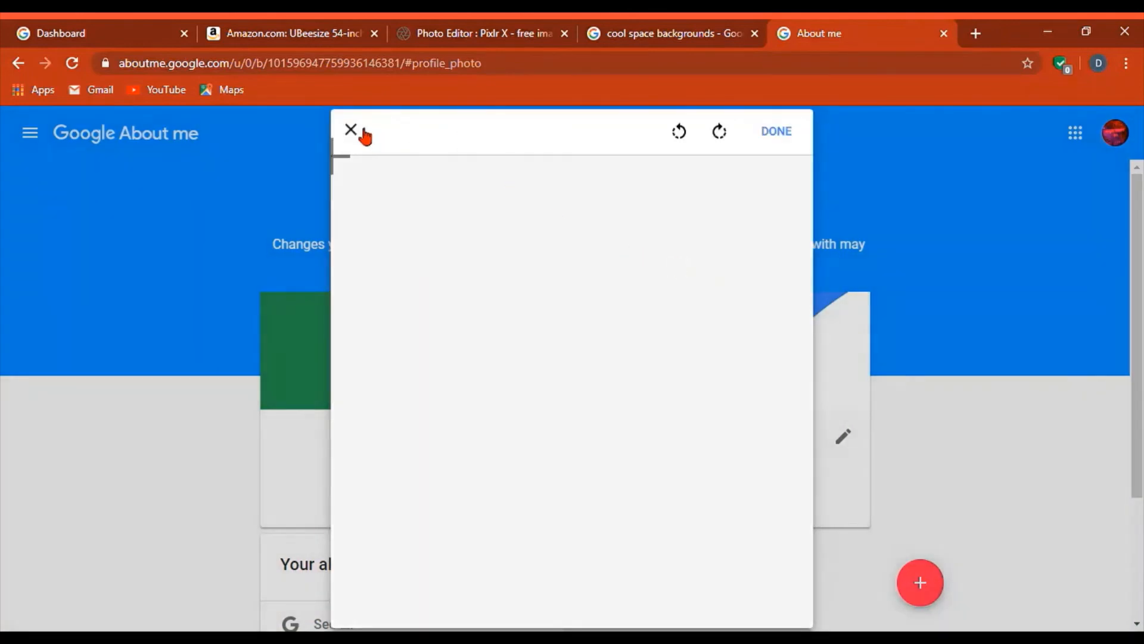
{"action": "left_click", "coordinate": [363, 131]}
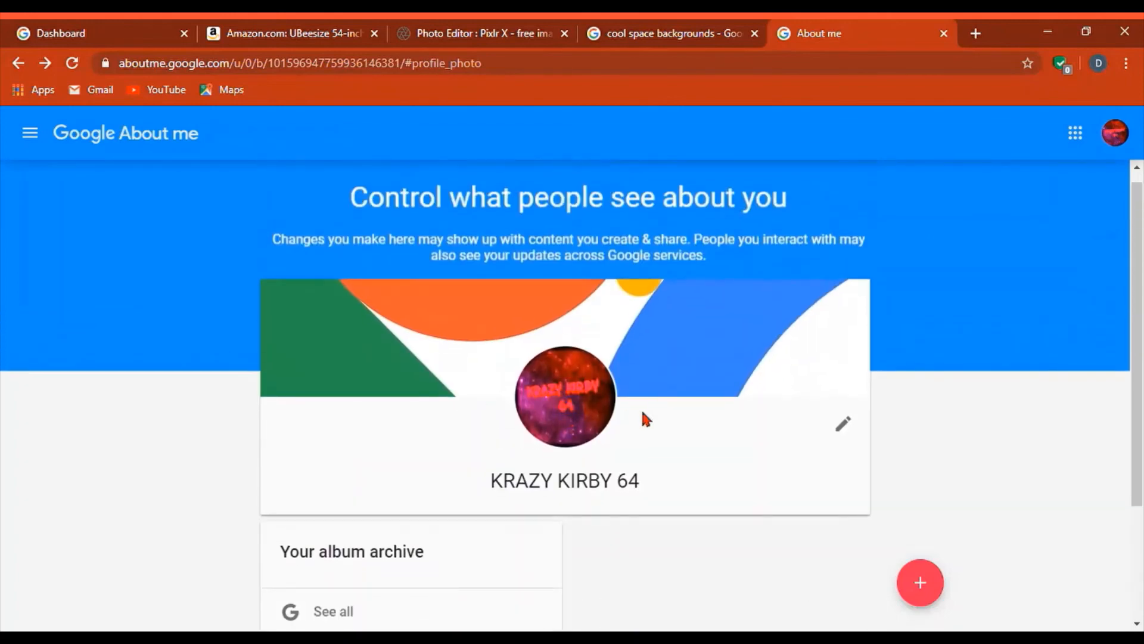
{"action": "left_click", "coordinate": [18, 63]}
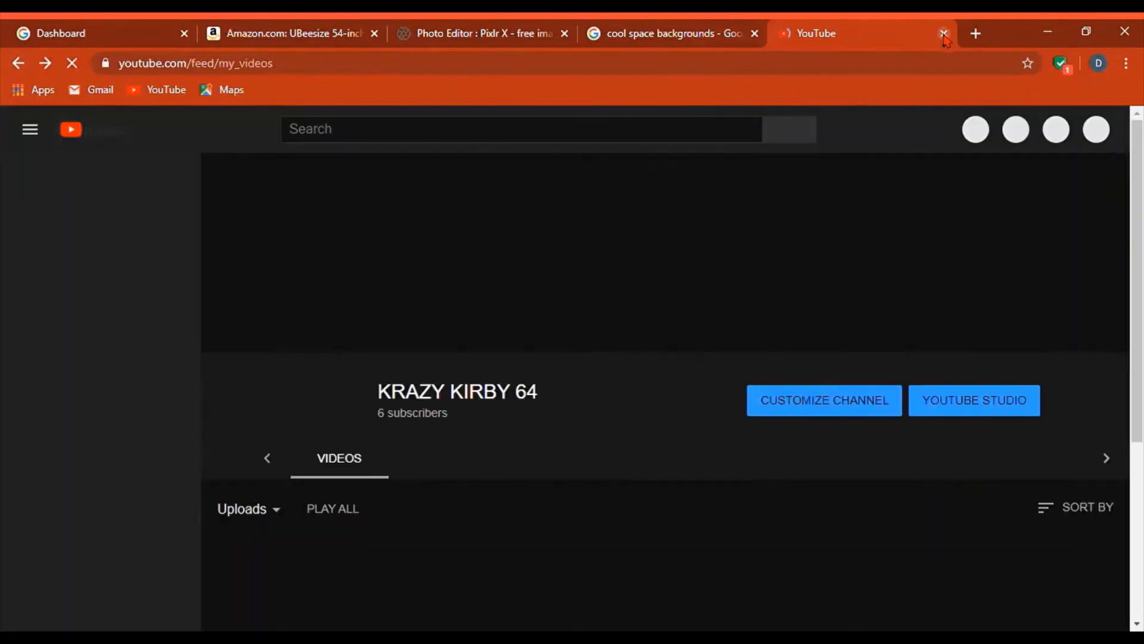
{"action": "scroll", "coordinate": [754, 242], "scroll_direction": "down", "scroll_amount": 4}
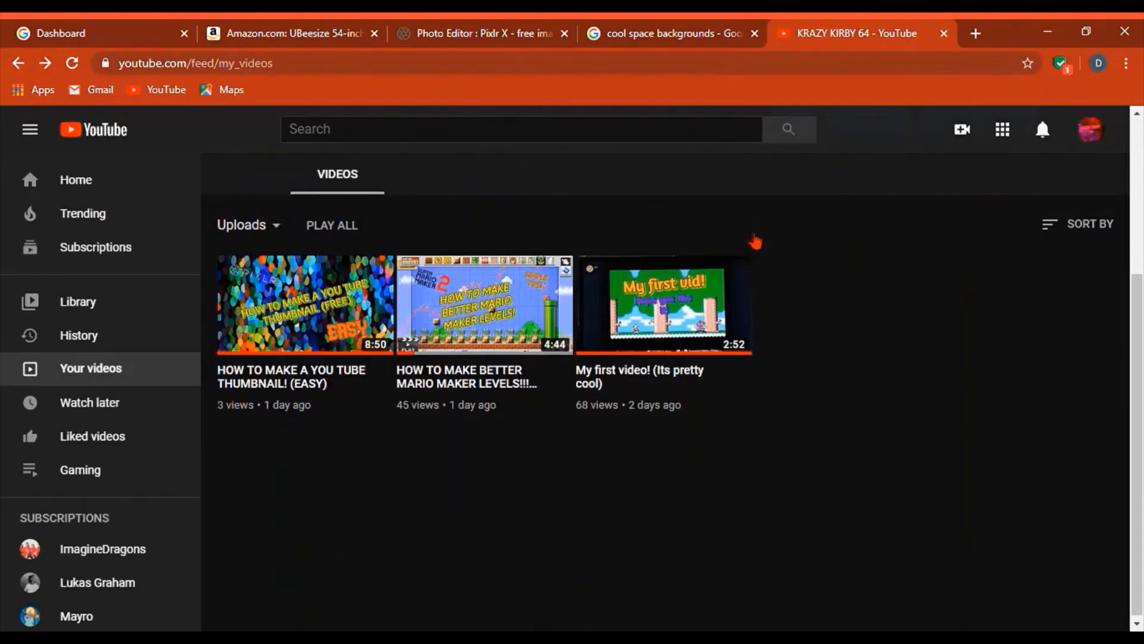
{"action": "scroll", "coordinate": [751, 240], "scroll_direction": "up", "scroll_amount": 4}
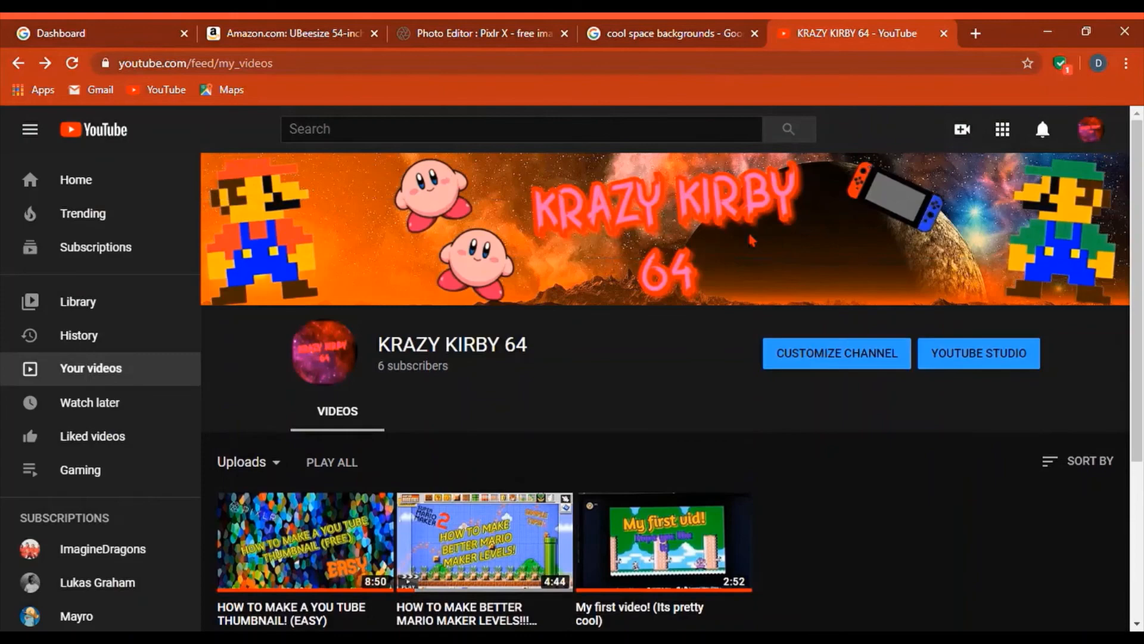
{"action": "mouse_move", "coordinate": [755, 242]}
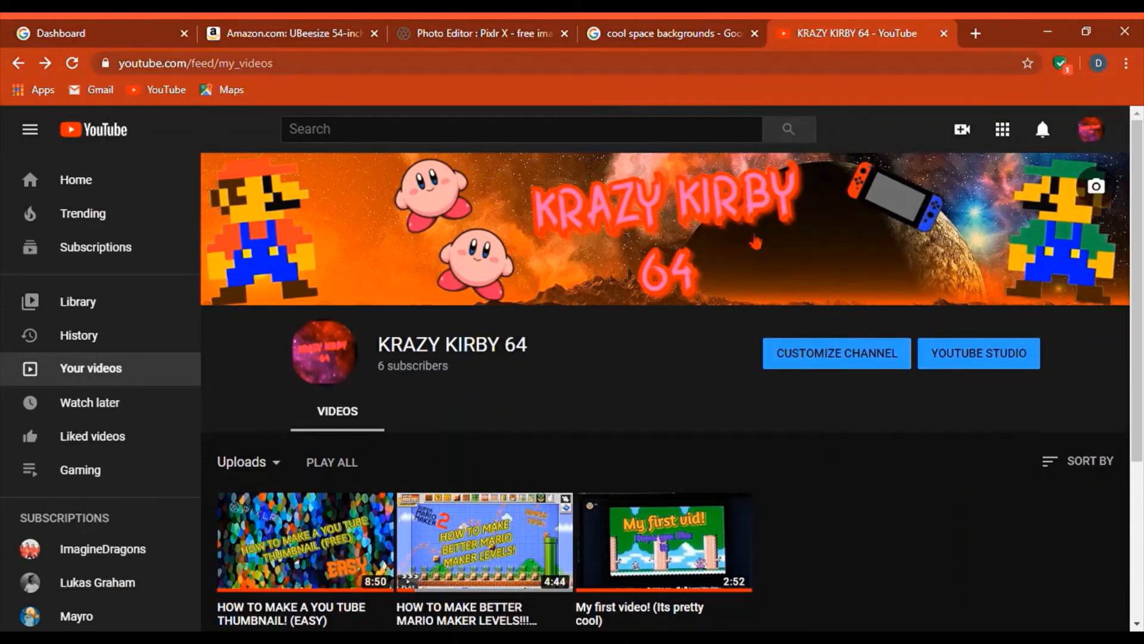